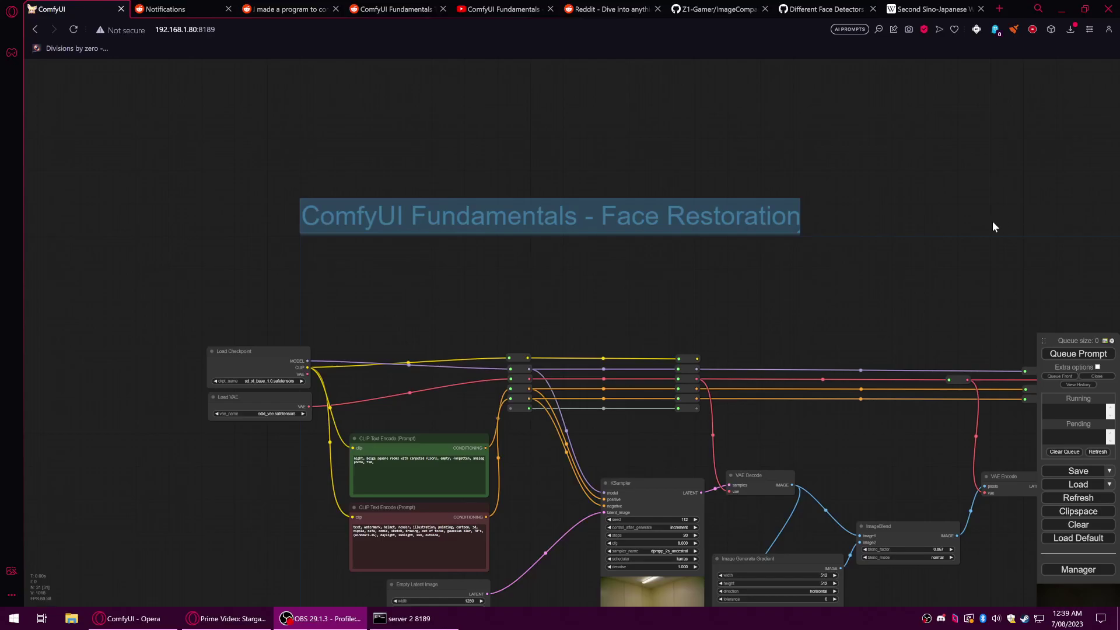
Move the Load Checkpoint node away from the rest of the workflow and stack the Load VAE node directly beneath it.
drag(540, 311, 639, 308)
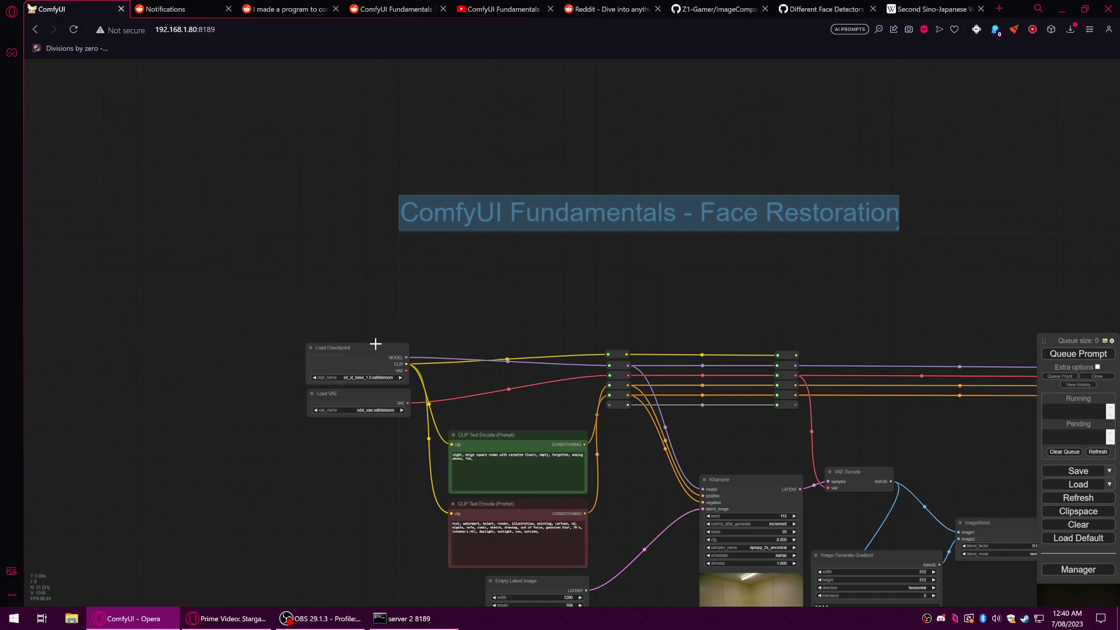
drag(375, 345, 327, 313)
scroll(305, 318, up, 4)
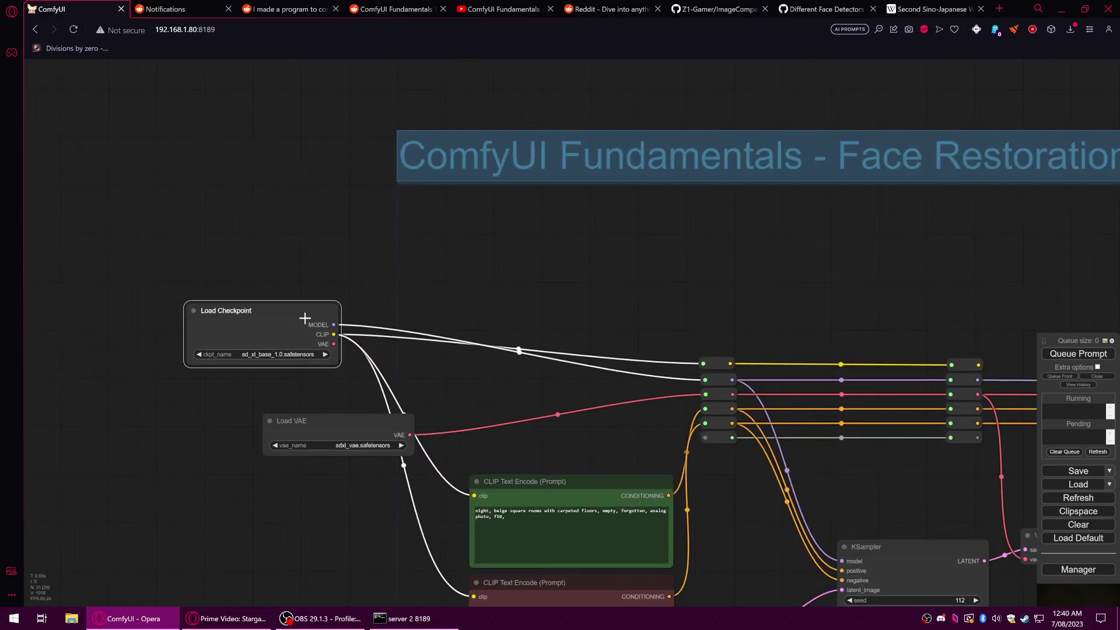
drag(331, 414, 257, 373)
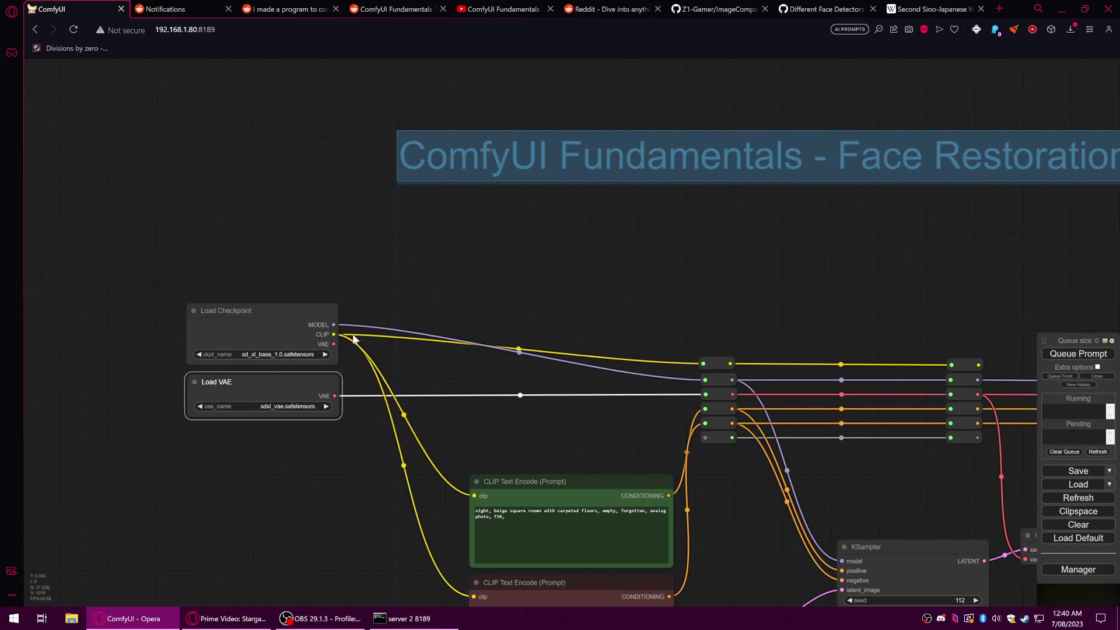
Add a LoRA Stacker node to the empty canvas between the Load Checkpoint node and the workflow title.
scroll(353, 338, up, 3)
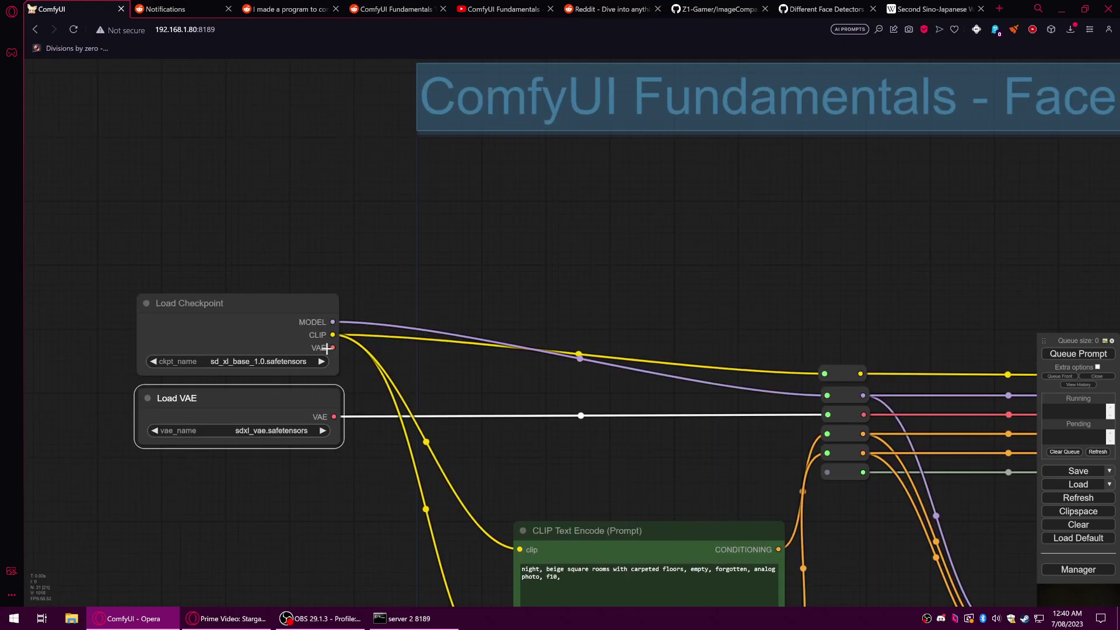
double_click(472, 208)
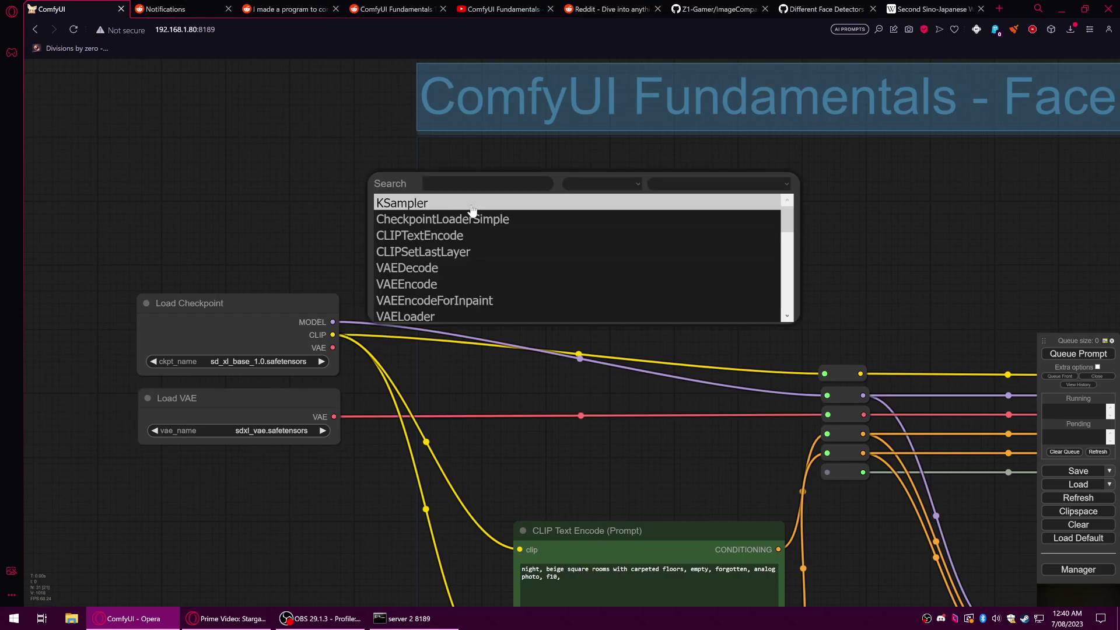
text(lora)
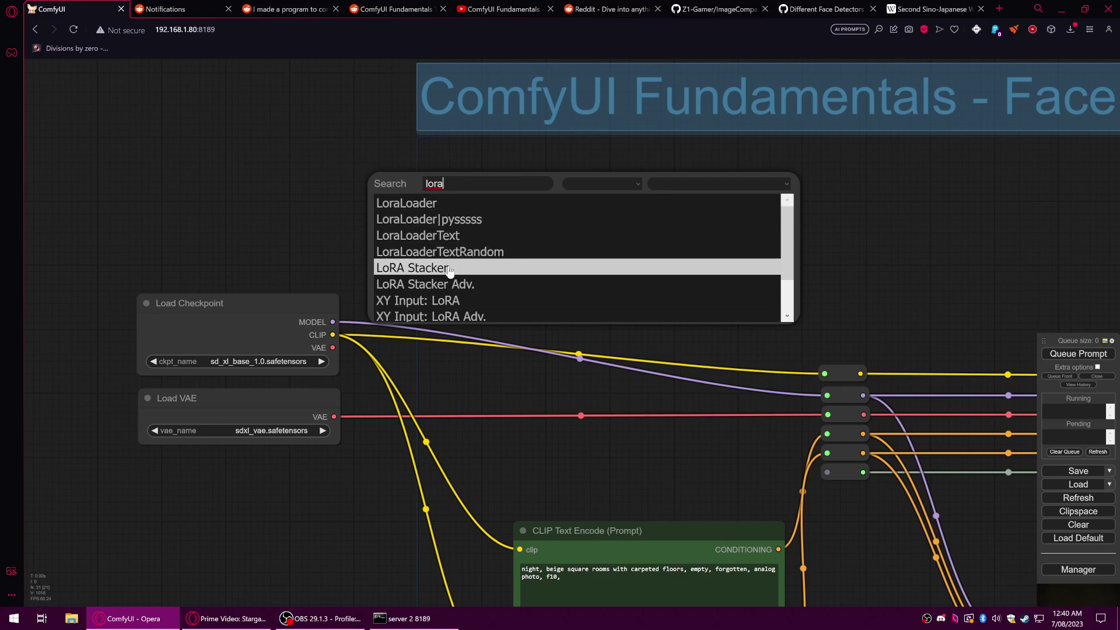
click(470, 271)
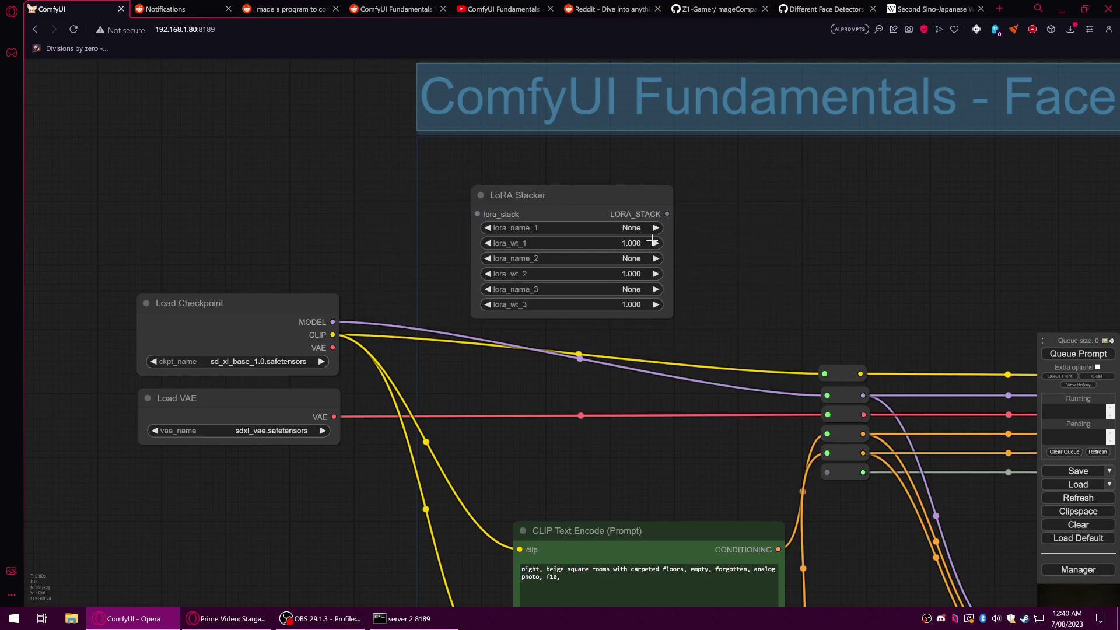
drag(569, 197, 519, 187)
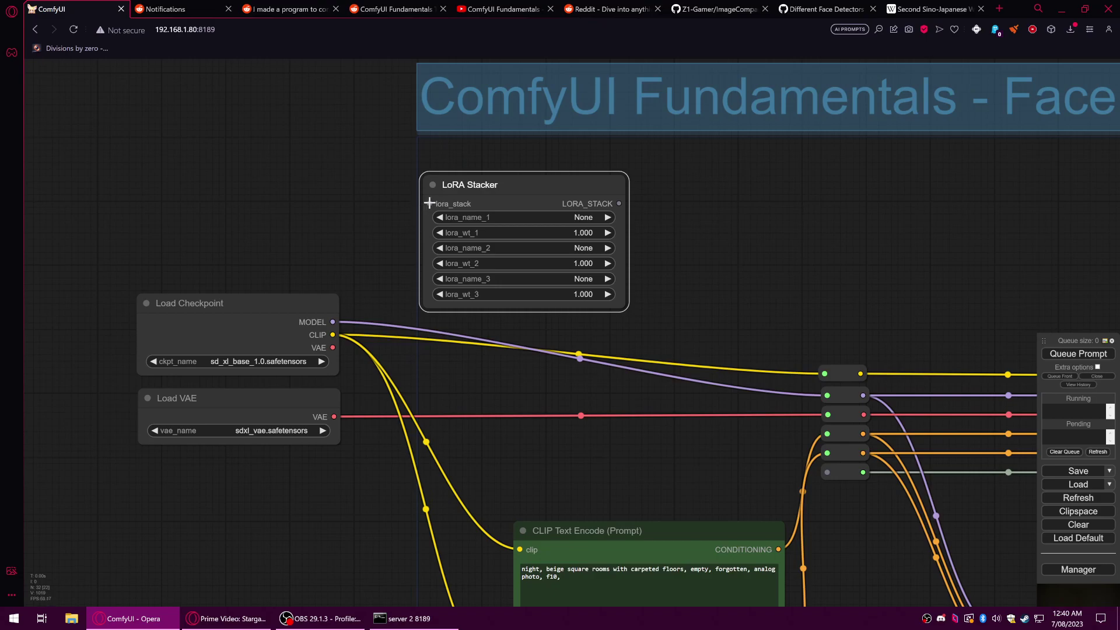
Try adding a Primitive node as the source for the LoRA Stacker's lora_stack input, and remove it again.
drag(429, 204, 379, 216)
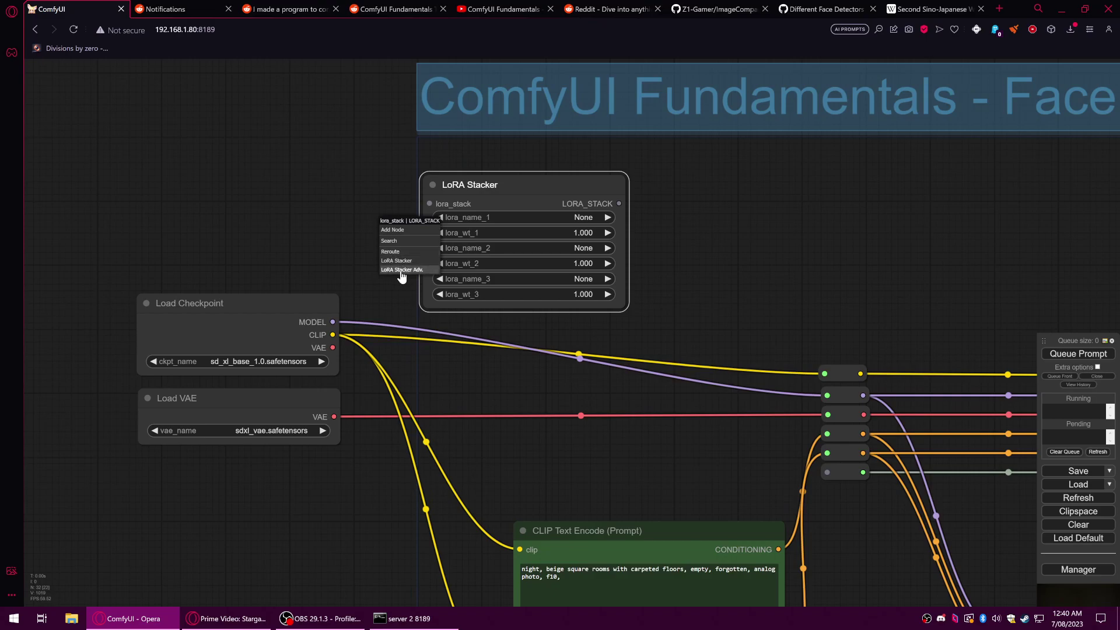
click(367, 217)
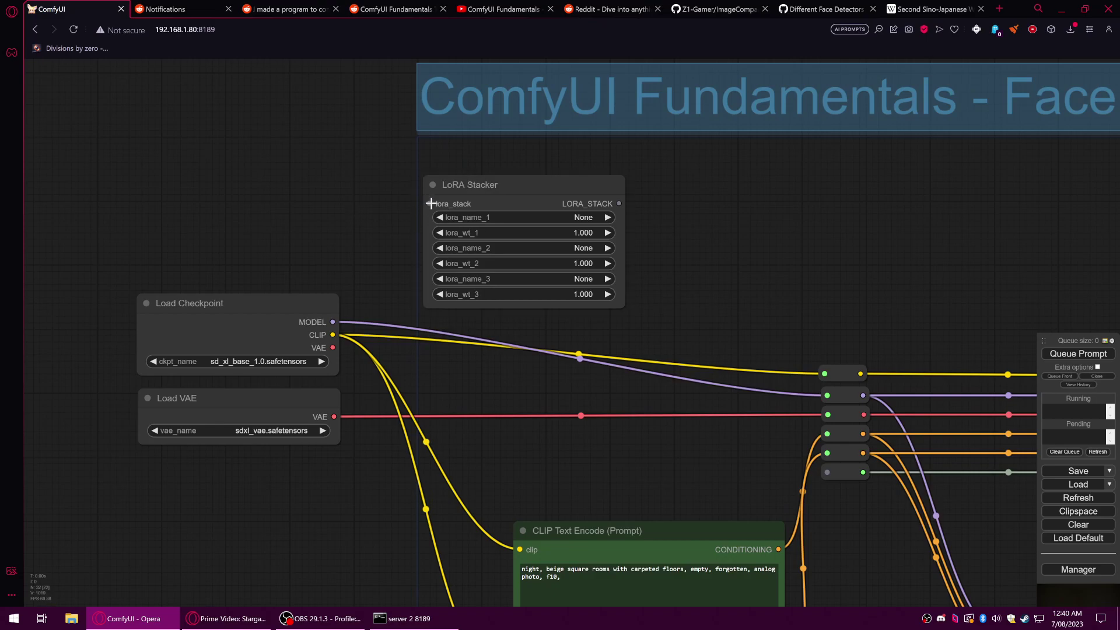
drag(431, 203, 326, 205)
click(338, 211)
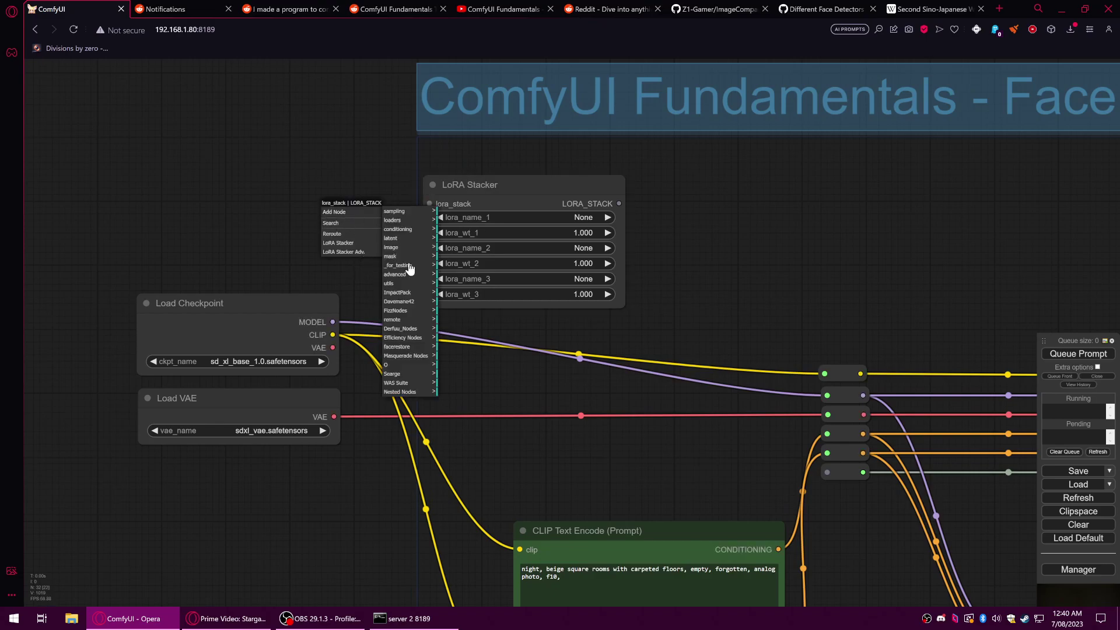
click(391, 284)
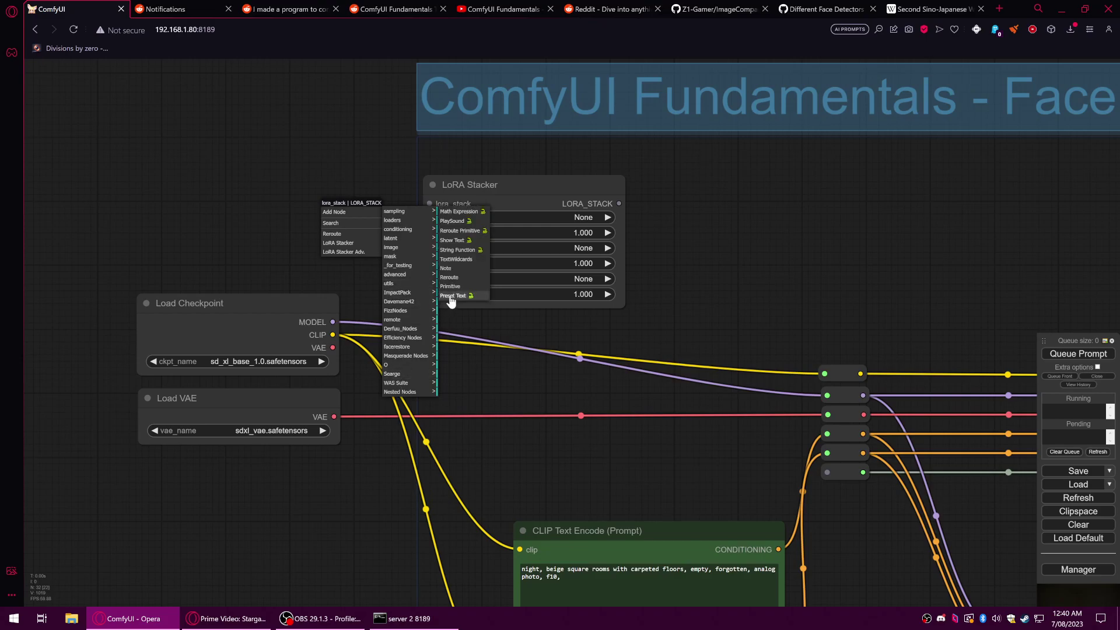
click(449, 285)
drag(388, 198, 288, 197)
right_click(287, 198)
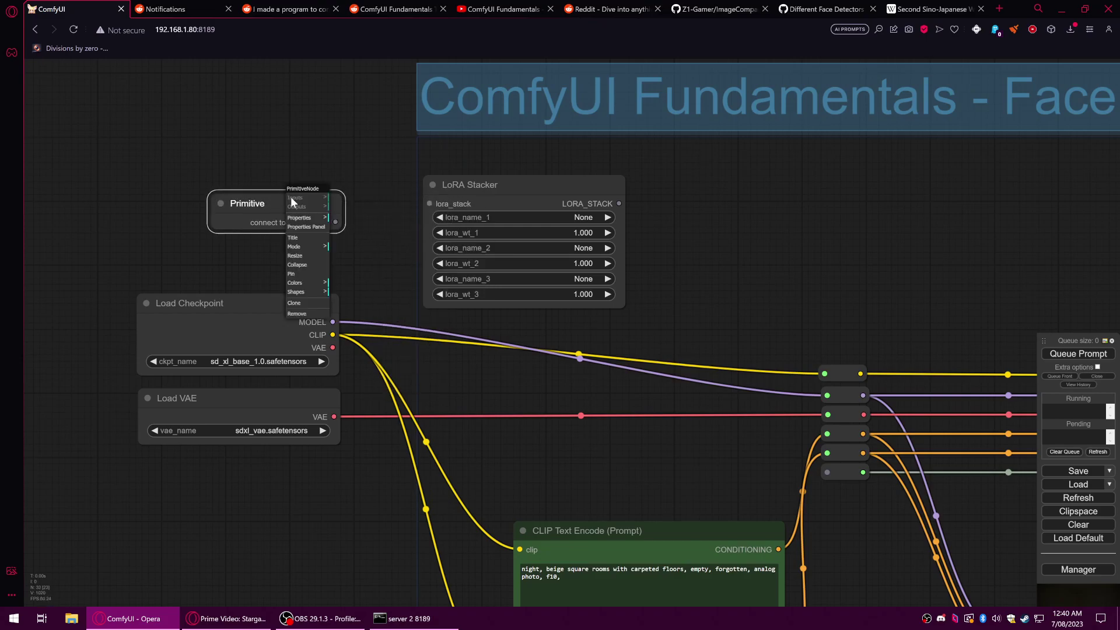
click(313, 314)
drag(431, 203, 364, 201)
Add the pysssss version of the Lora Loader node and place it above the Load Checkpoint node.
double_click(316, 222)
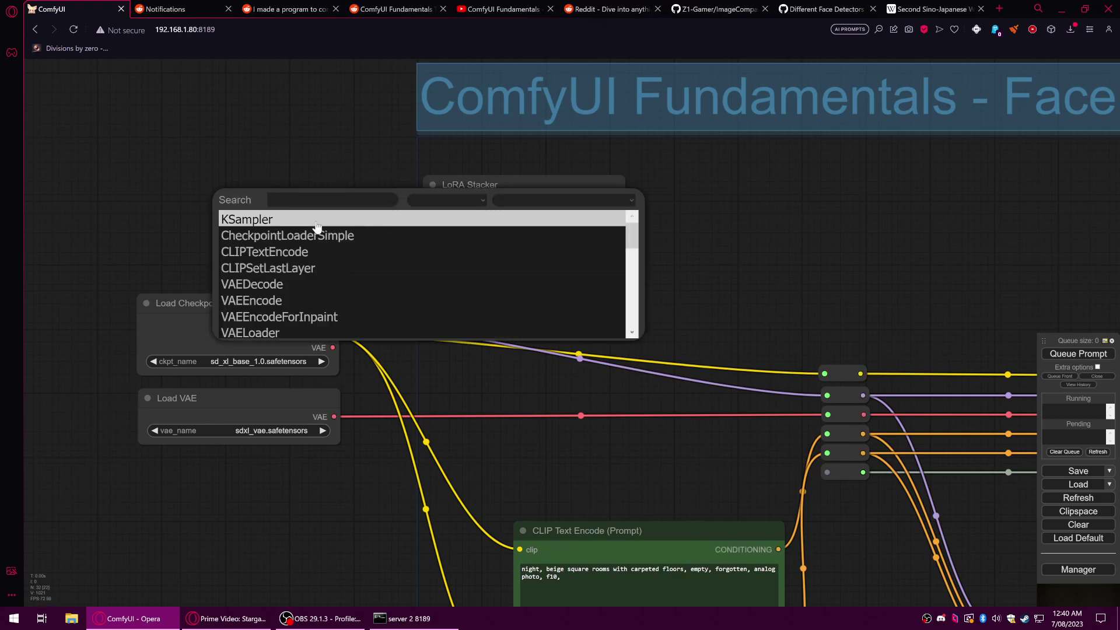
text(lora)
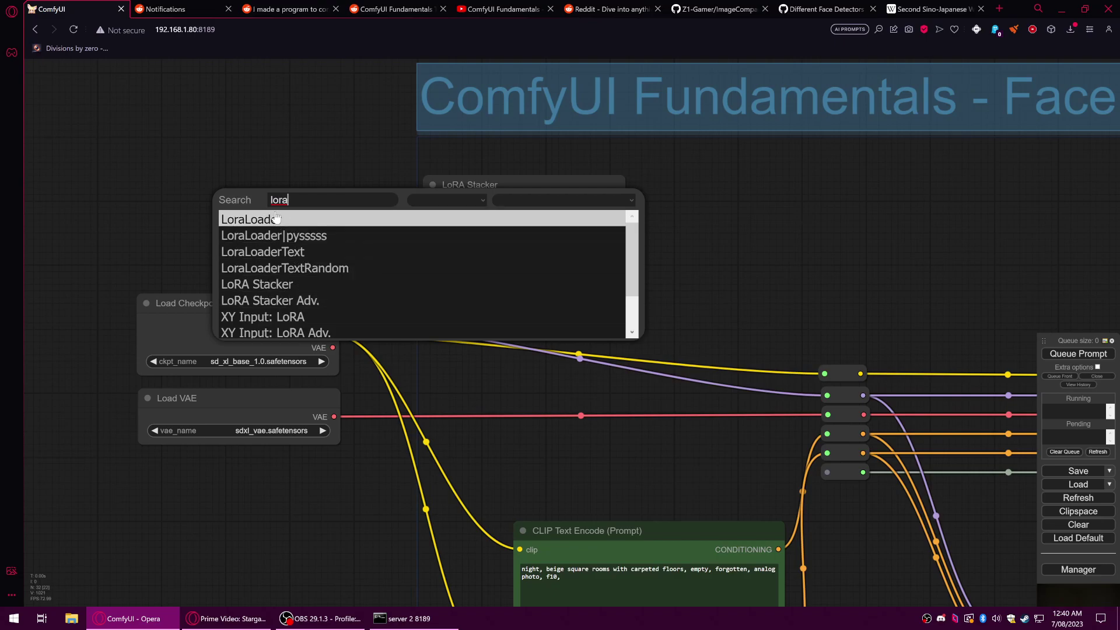
click(318, 235)
drag(466, 231, 197, 142)
Add a standard Load LoRA node from the loaders category and place it beside the LoRA Stacker, overlapping the Lora Loader.
right_click(334, 172)
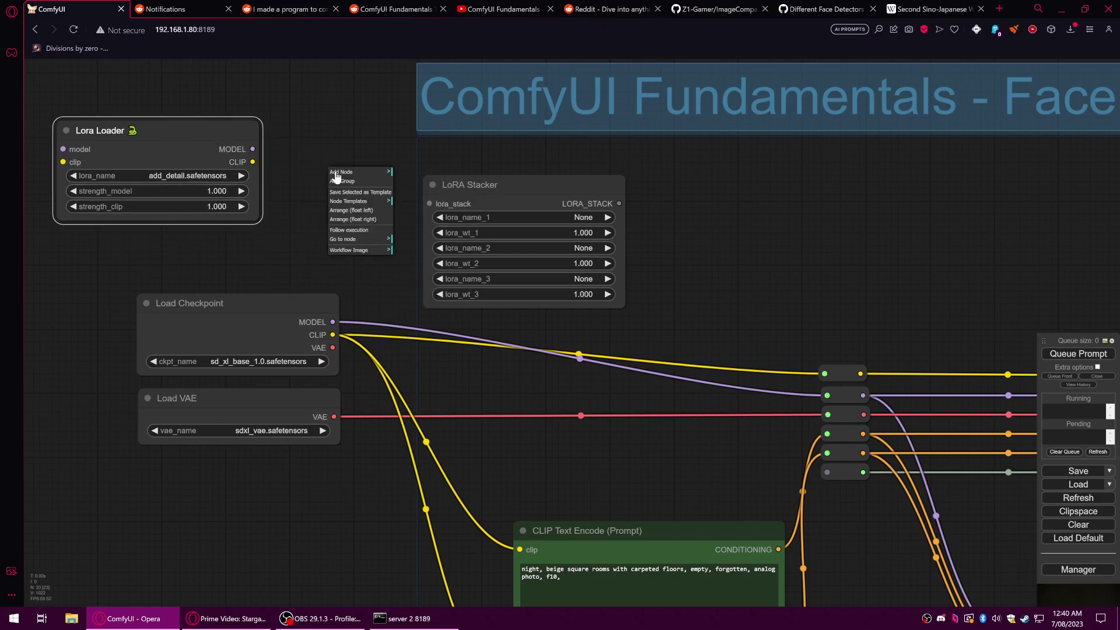
click(362, 172)
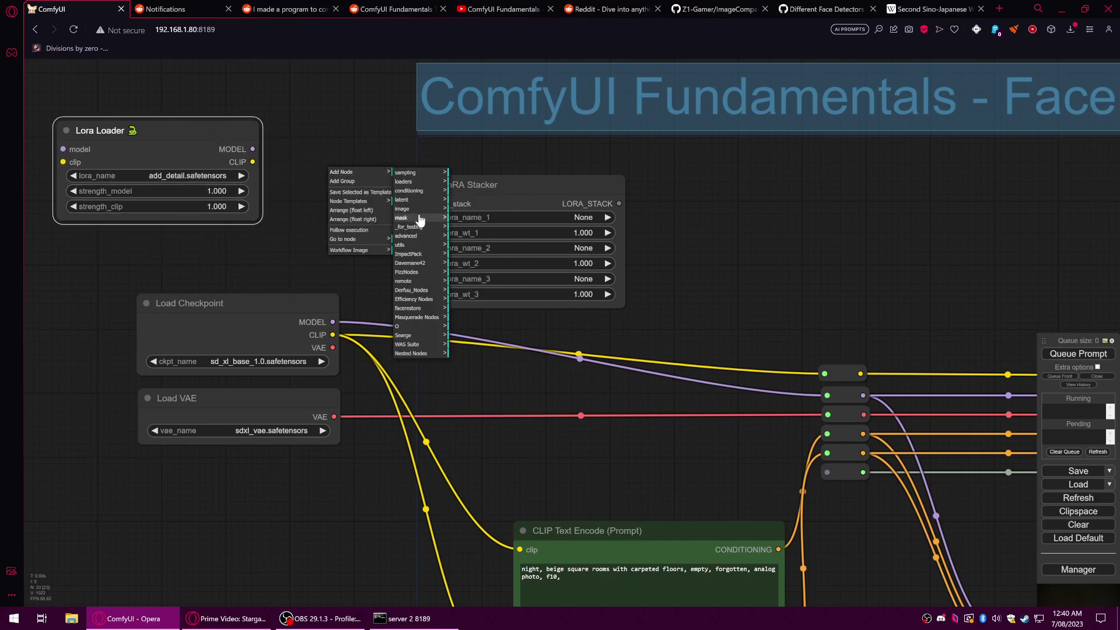
click(403, 181)
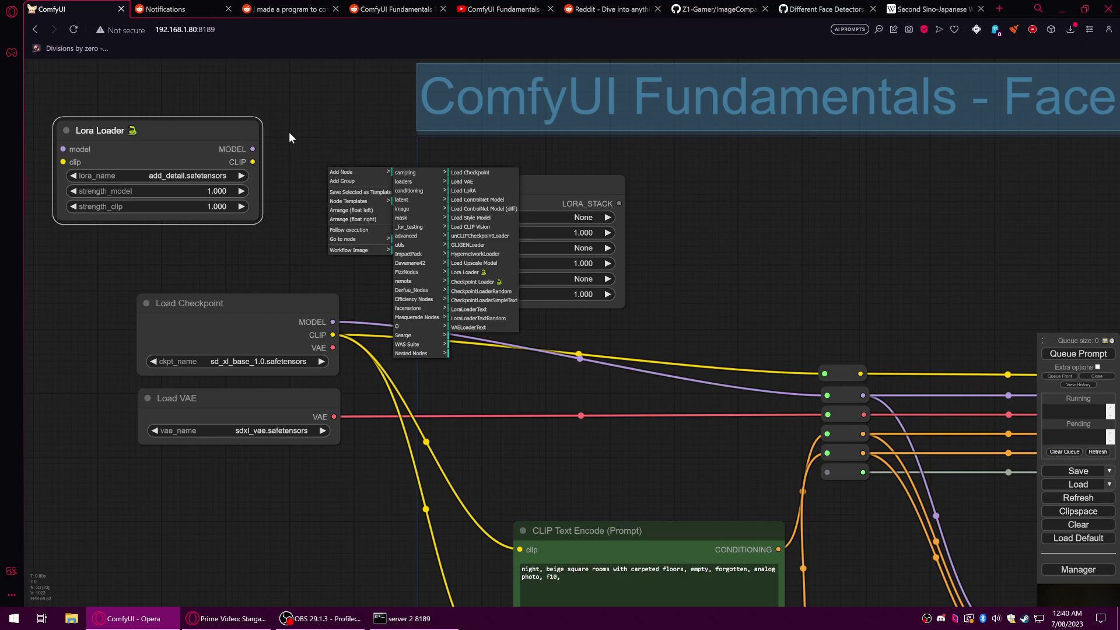
click(465, 191)
drag(455, 187, 269, 193)
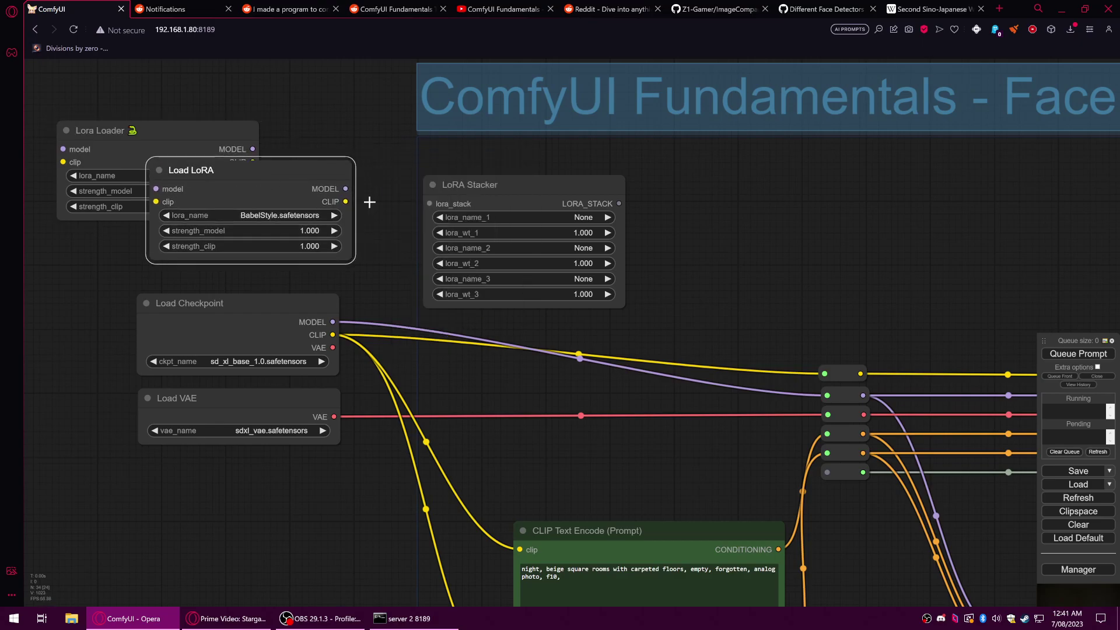
Try linking the LoRA Stacker's LORA_STACK output to the uppermost reroute node, and reconnect Load Checkpoint's CLIP output to that reroute.
drag(429, 203, 385, 285)
click(645, 219)
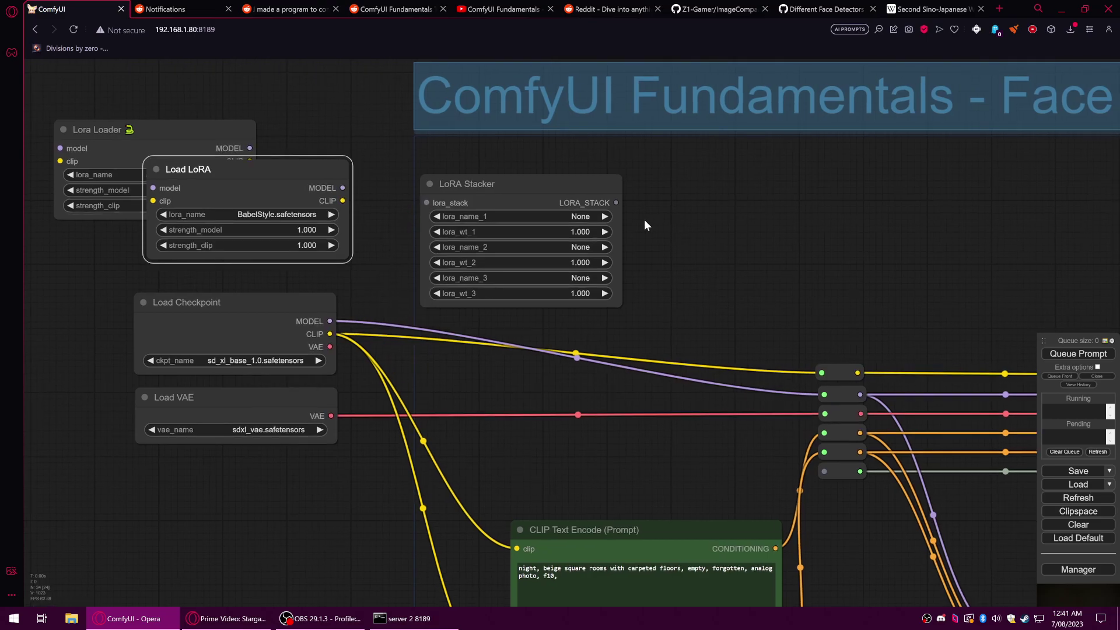
drag(615, 202, 821, 372)
drag(860, 334, 627, 297)
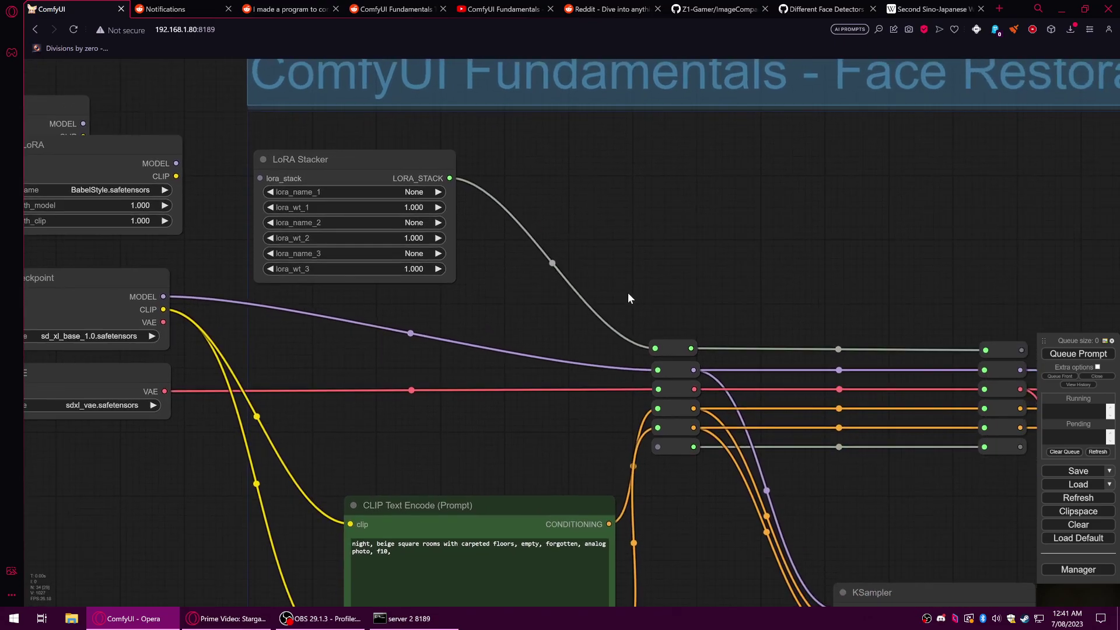
drag(163, 309, 655, 348)
Choose RW_pixelart_XL_v1.safetensors as the first LoRA in the LoRA Stacker.
drag(453, 185, 493, 226)
scroll(489, 239, down, 2)
drag(560, 270, 689, 298)
mouse_move(518, 207)
mouse_down()
mouse_move(644, 211)
mouse_move(516, 219)
mouse_up()
scroll(501, 237, up, 2)
scroll(503, 231, up, 5)
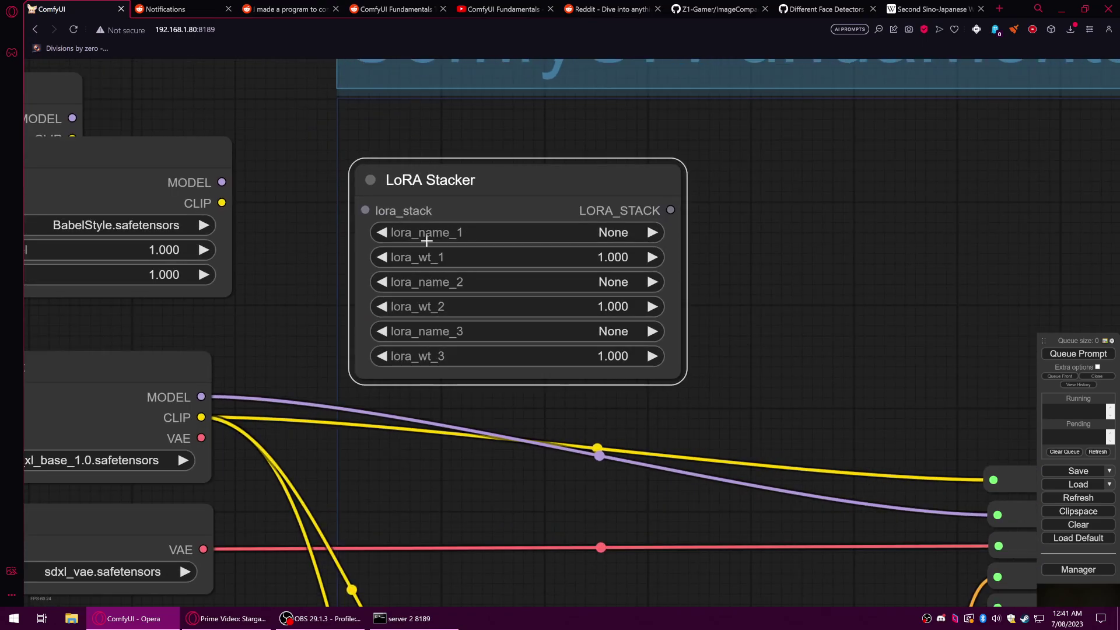
scroll(588, 236, down, 5)
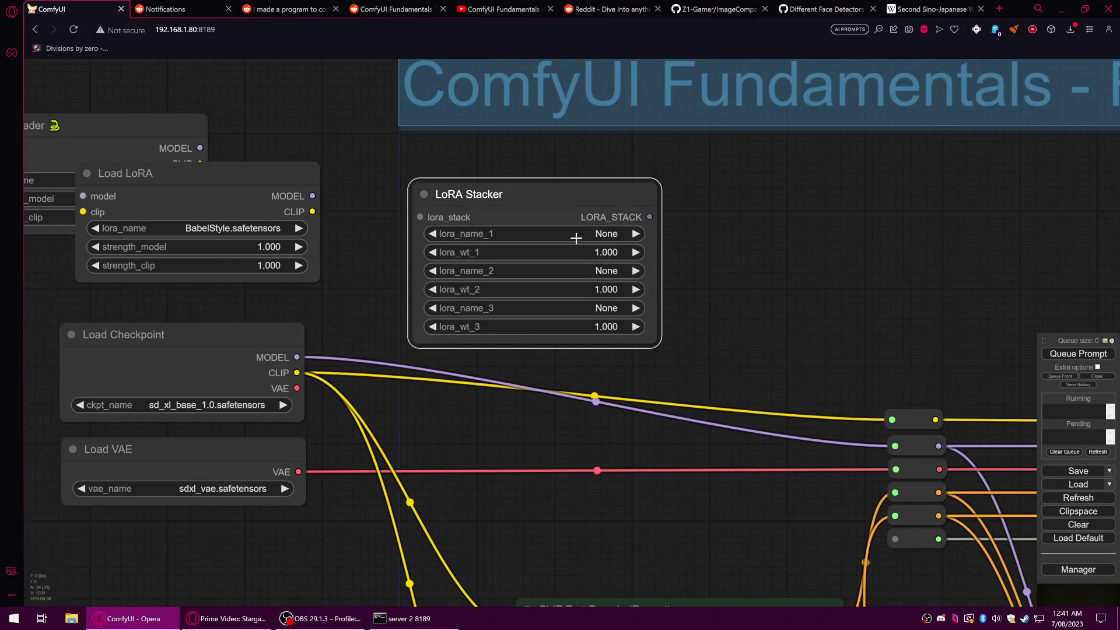
click(568, 236)
click(600, 228)
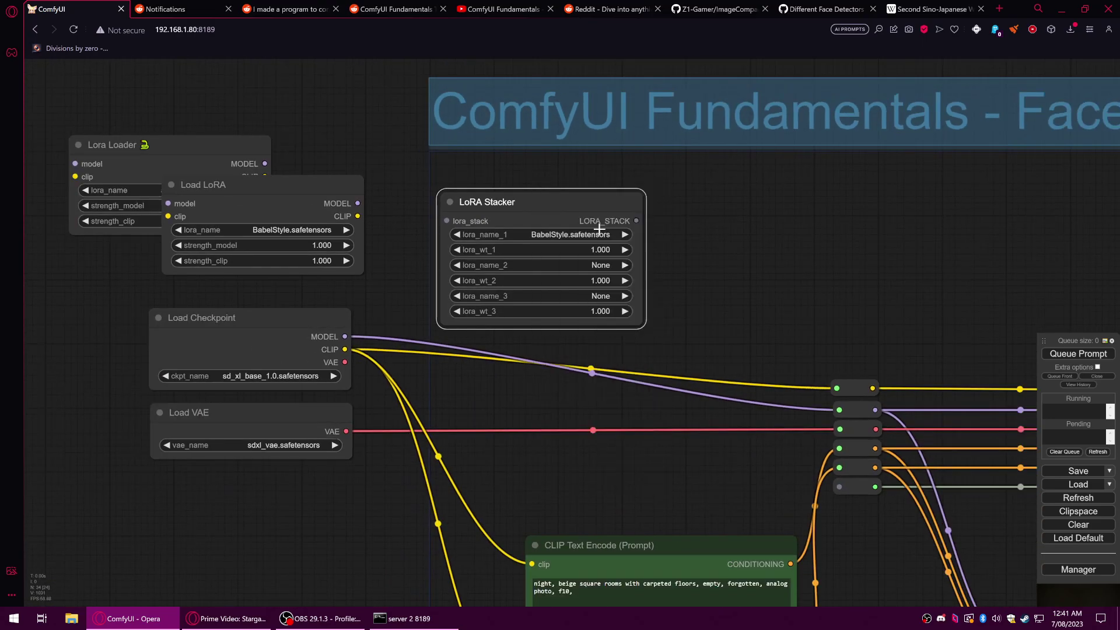
click(543, 233)
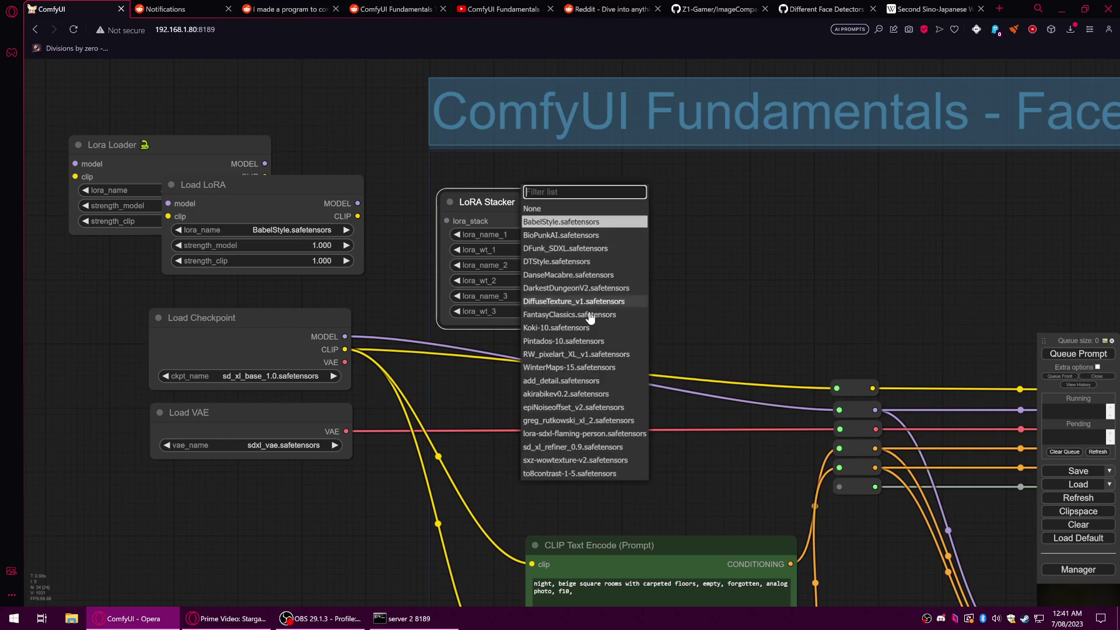
click(580, 355)
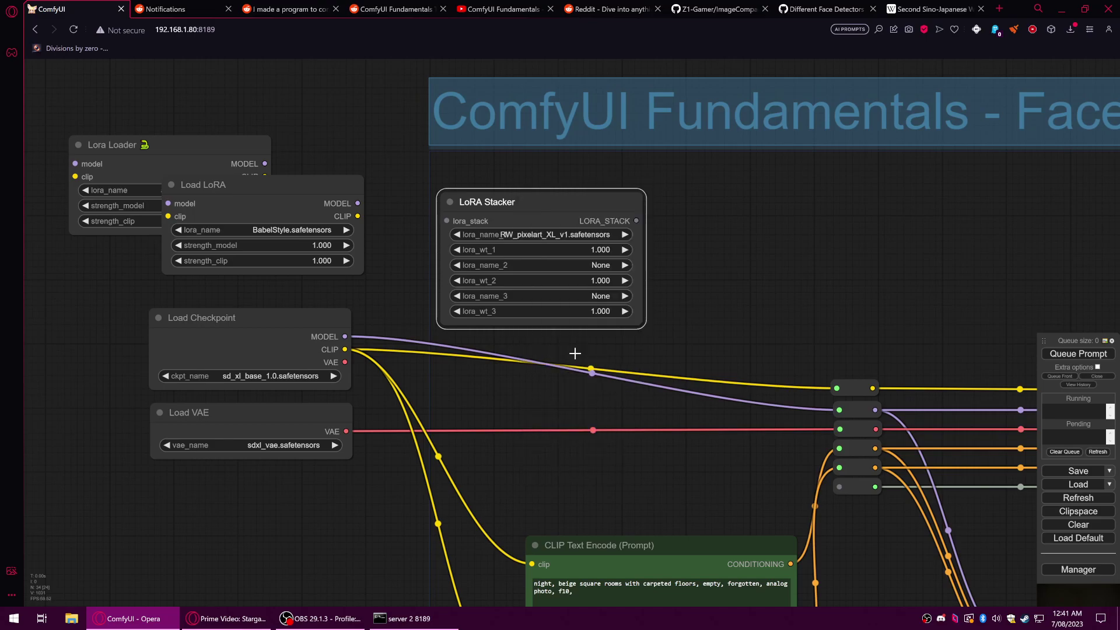
Choose DFunk_SDXL.safetensors as the second LoRA in the LoRA Stacker.
click(548, 249)
click(706, 251)
click(578, 264)
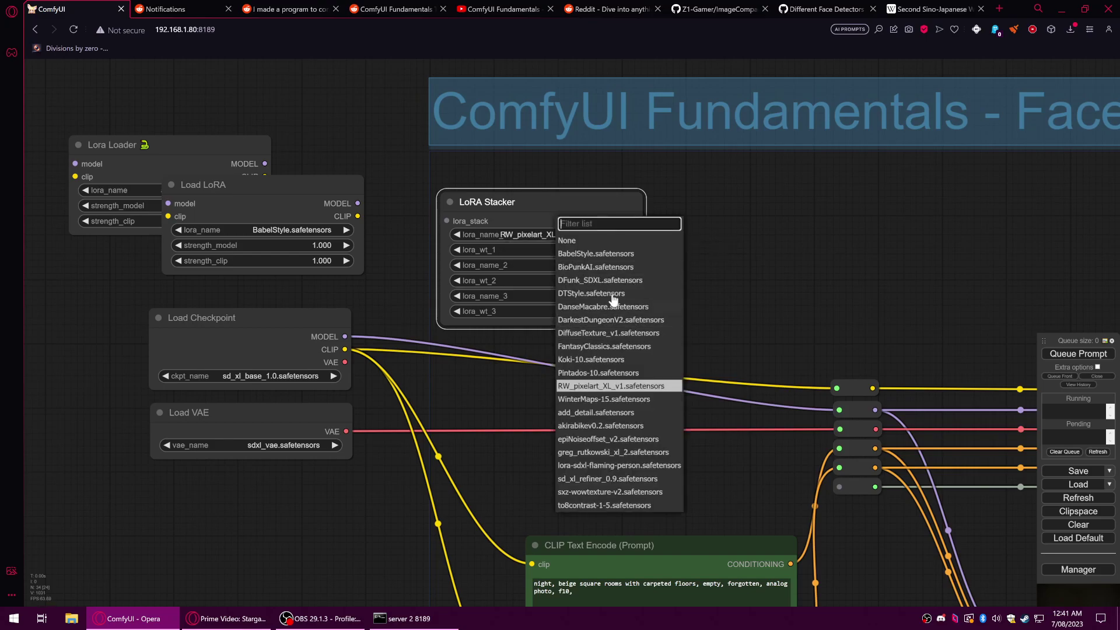
click(597, 280)
Remove the Load LoRA node and the pysssss Lora Loader node from the canvas.
click(317, 201)
right_click(316, 198)
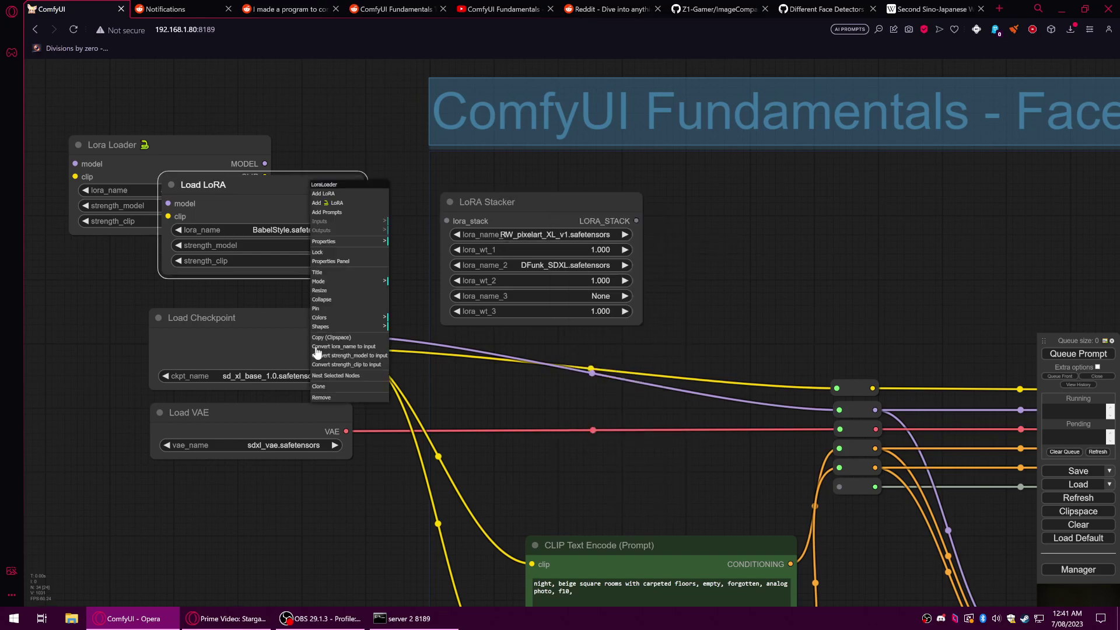
click(329, 399)
right_click(231, 201)
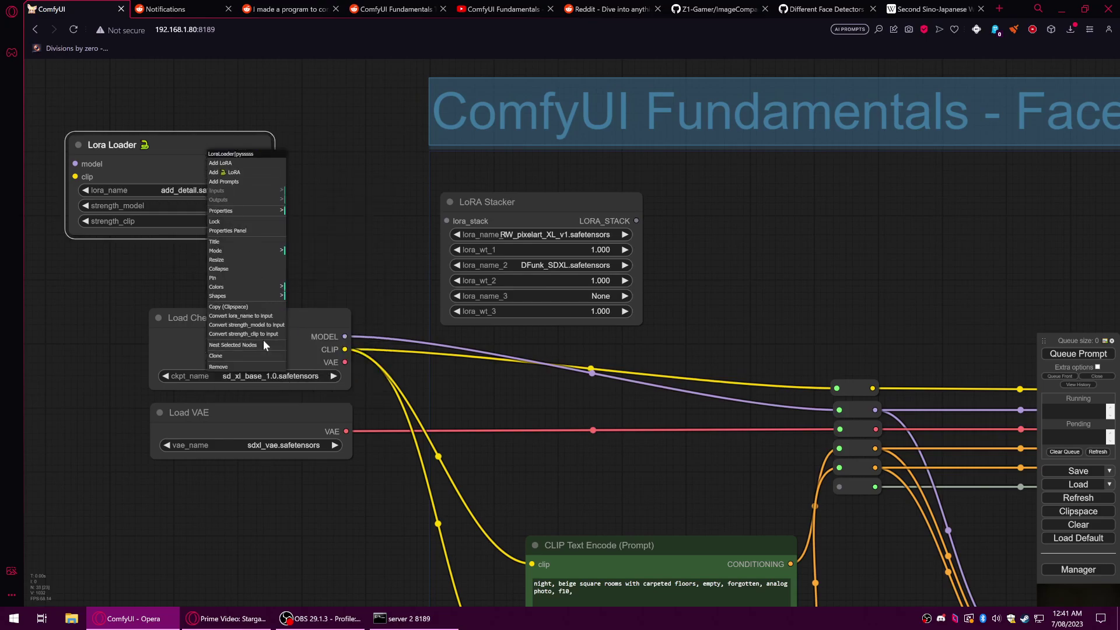
click(260, 373)
Try chaining a LoRA Stacker Adv. node into the LoRA Stacker's lora_stack input, and remove it again.
drag(444, 223, 351, 224)
click(386, 273)
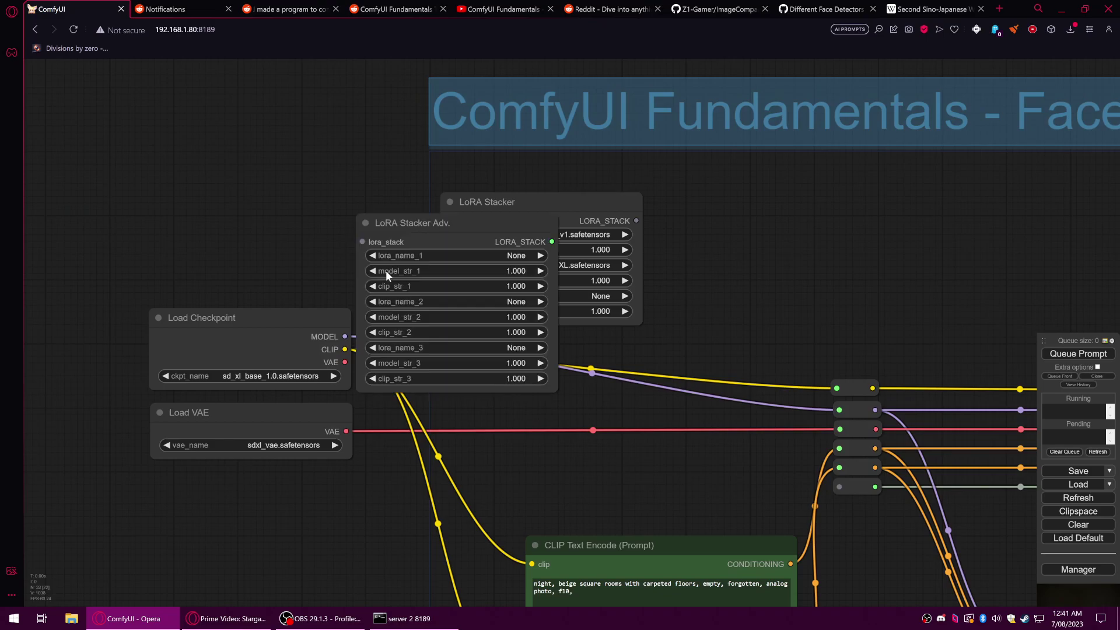
drag(427, 231, 236, 138)
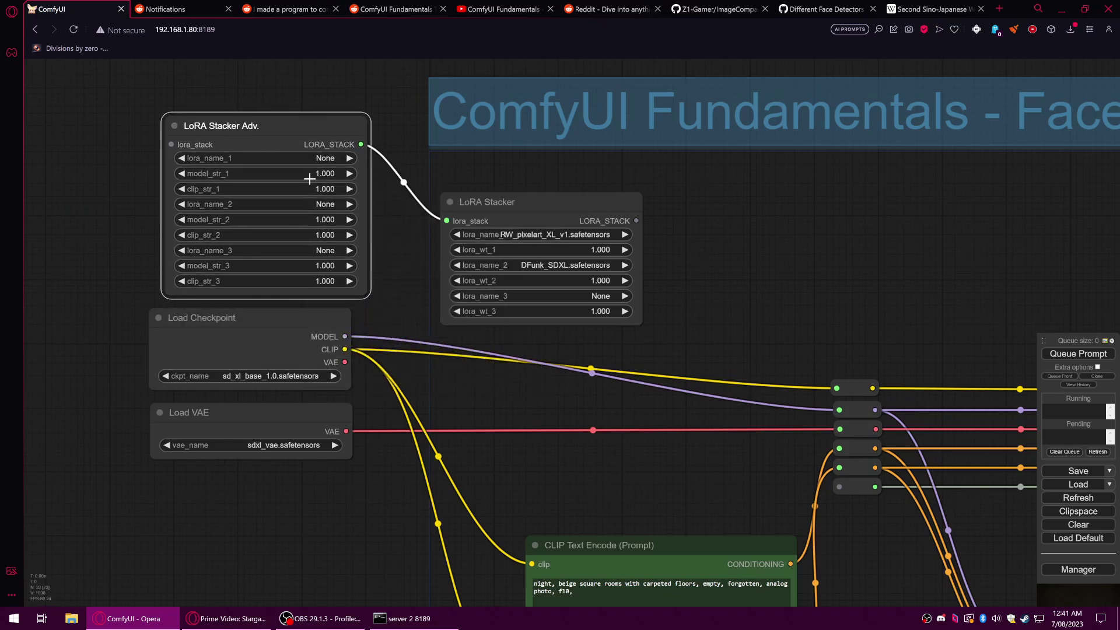
drag(390, 234, 559, 248)
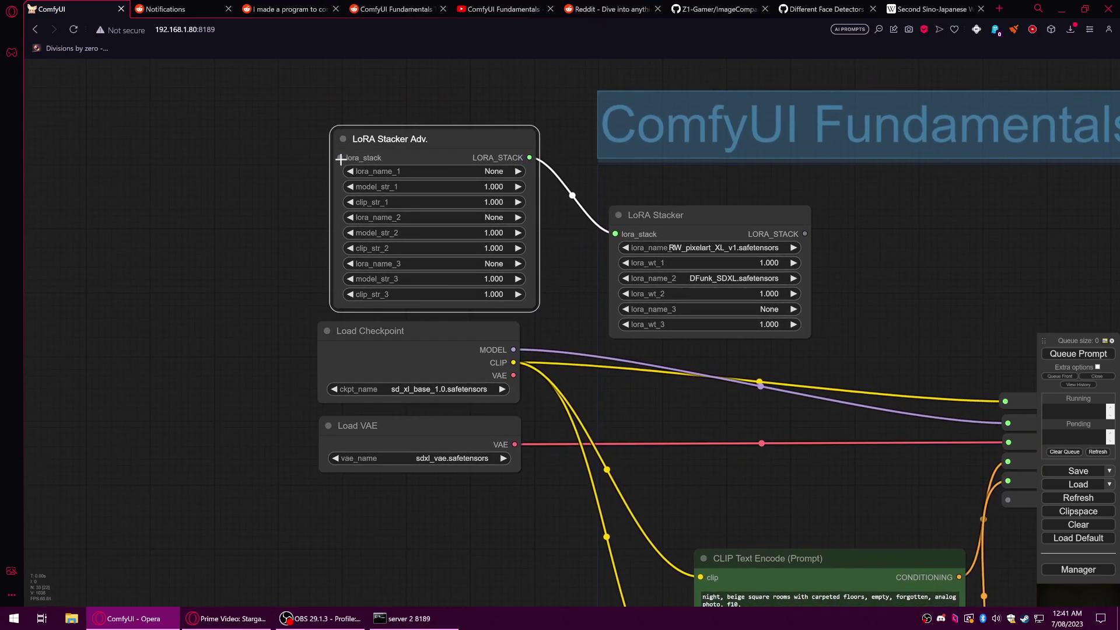
drag(331, 162, 248, 178)
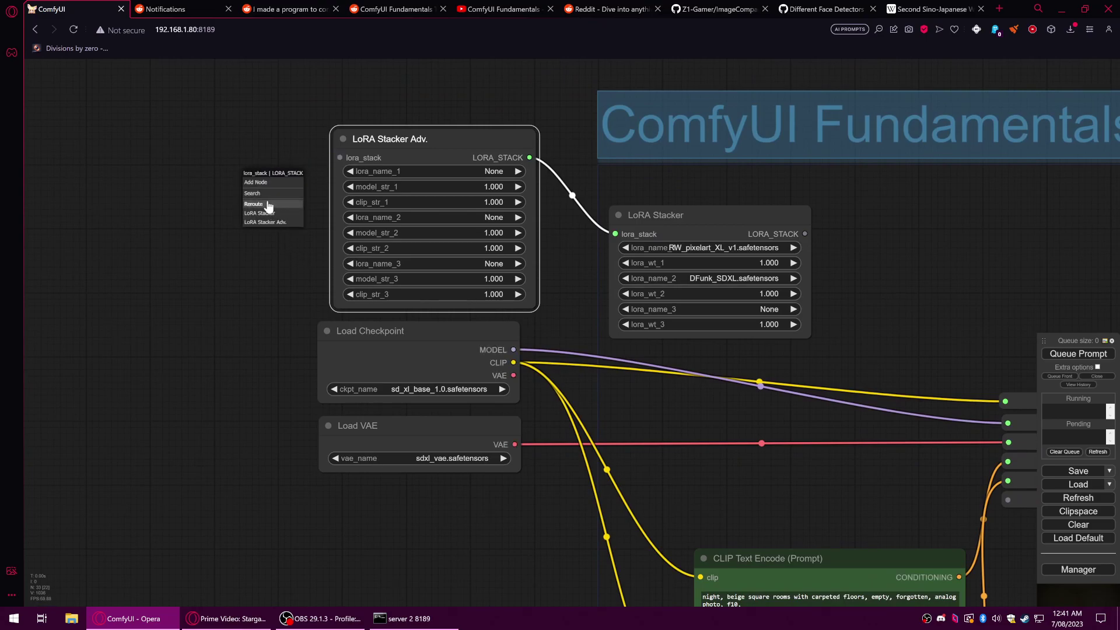
right_click(442, 131)
click(448, 370)
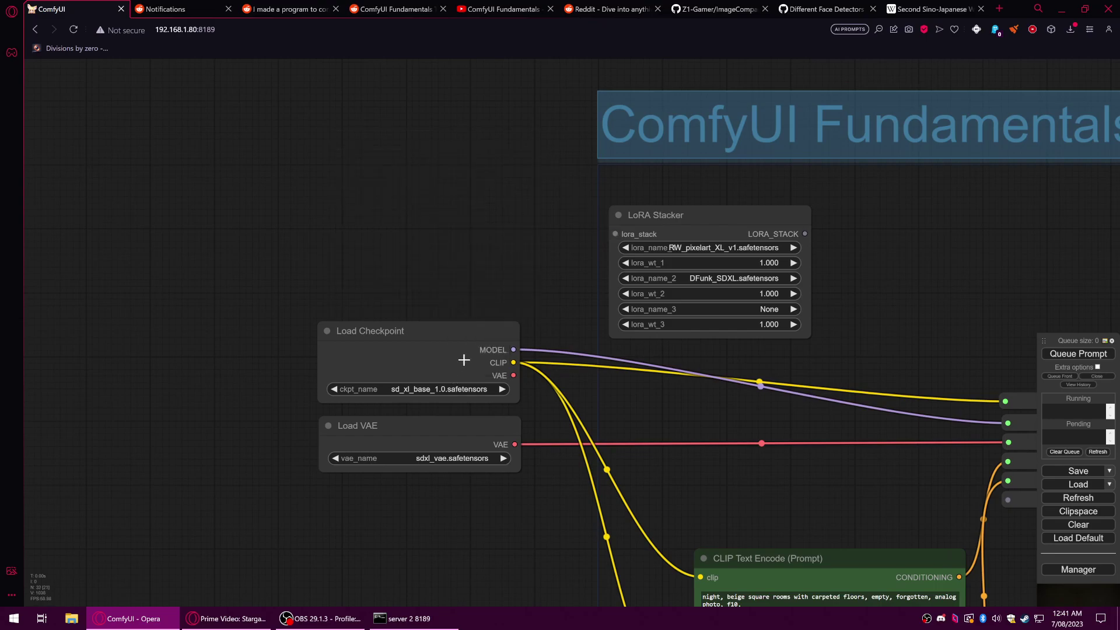
Move the LoRA Stacker node to just above the Load Checkpoint node.
drag(711, 211, 413, 176)
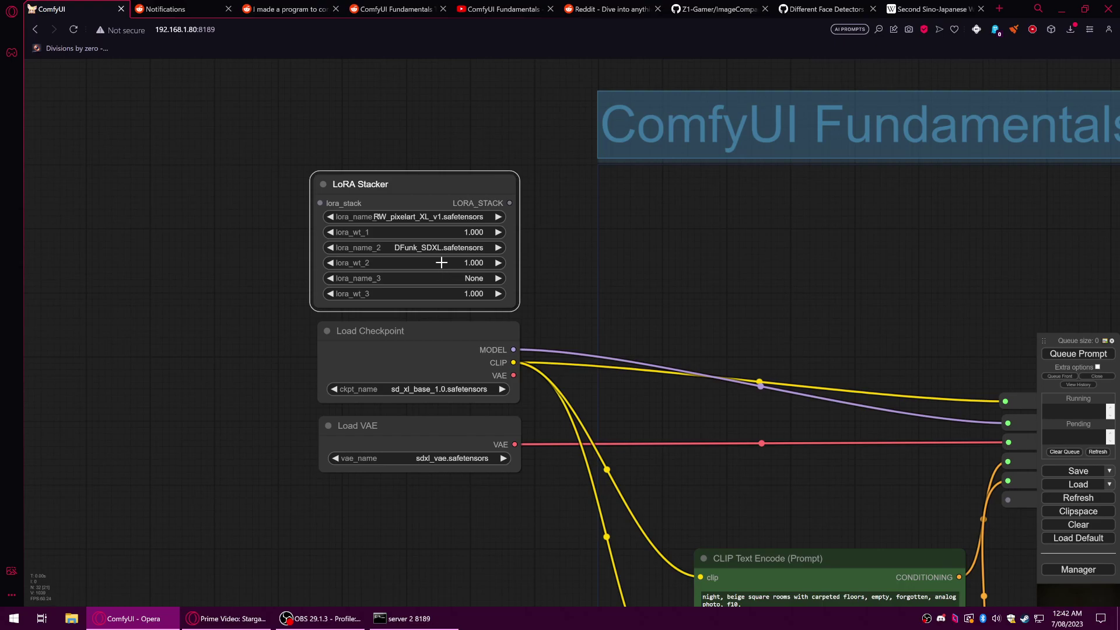
Queue the Face Restoration workflow for image generation.
drag(628, 252, 423, 197)
scroll(391, 169, down, 3)
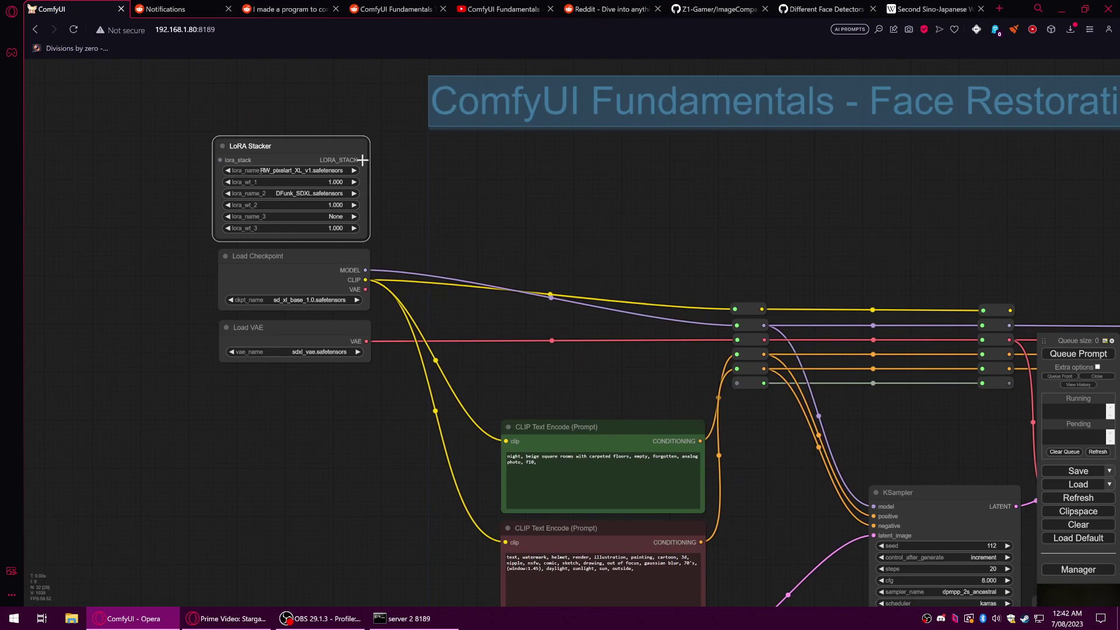
scroll(616, 227, down, 3)
drag(629, 211, 310, 114)
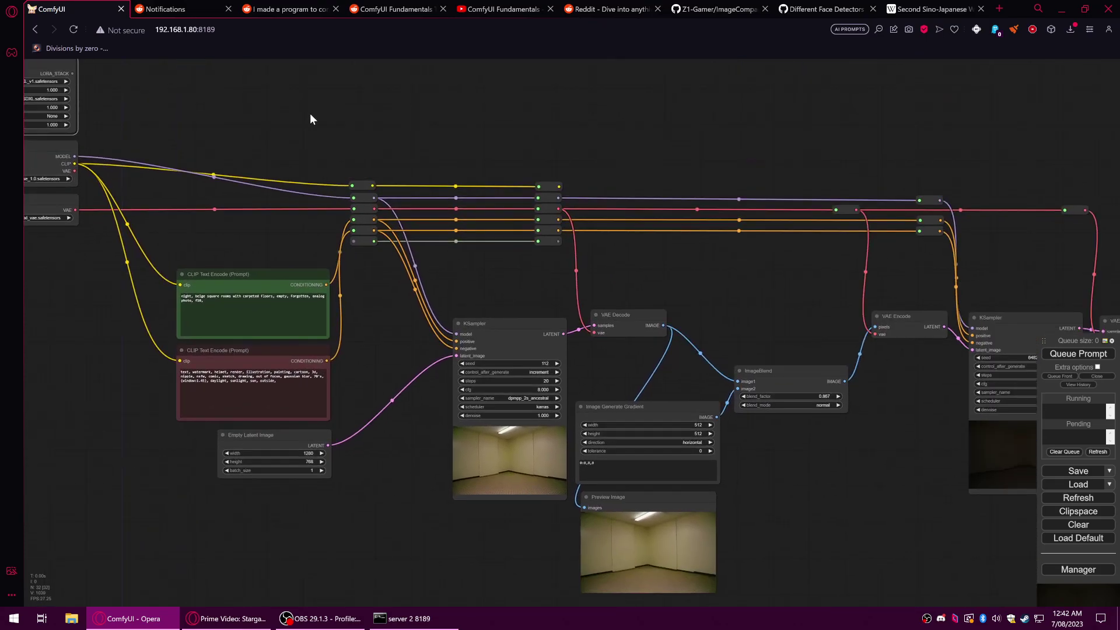
scroll(467, 148, down, 3)
click(1088, 354)
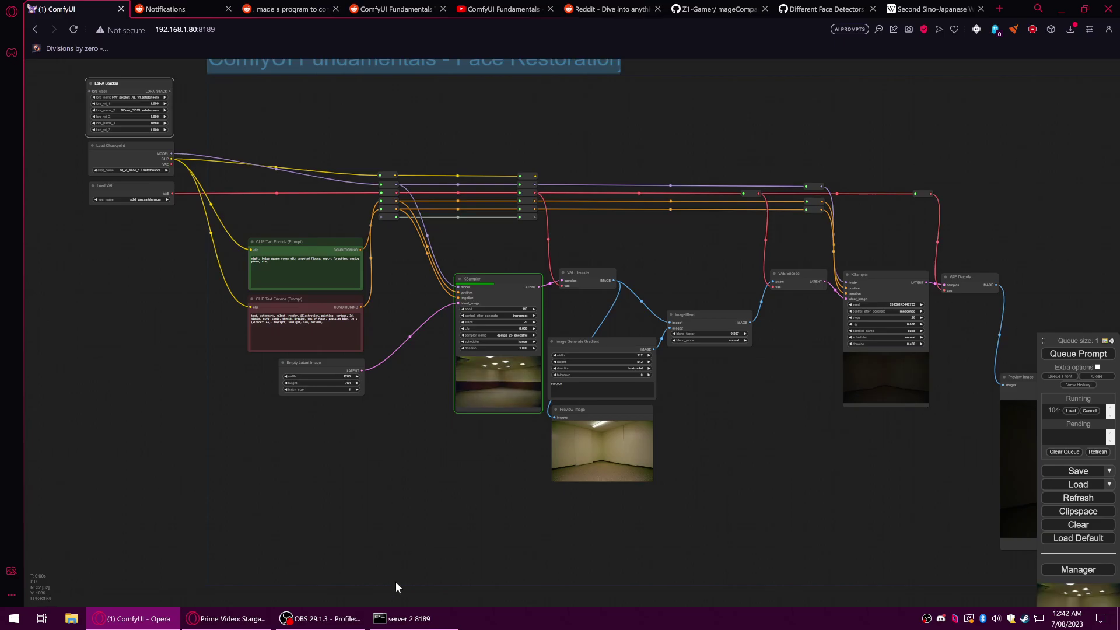
Switch to the server 2 8189 console and check the progress of the queued generation.
click(408, 622)
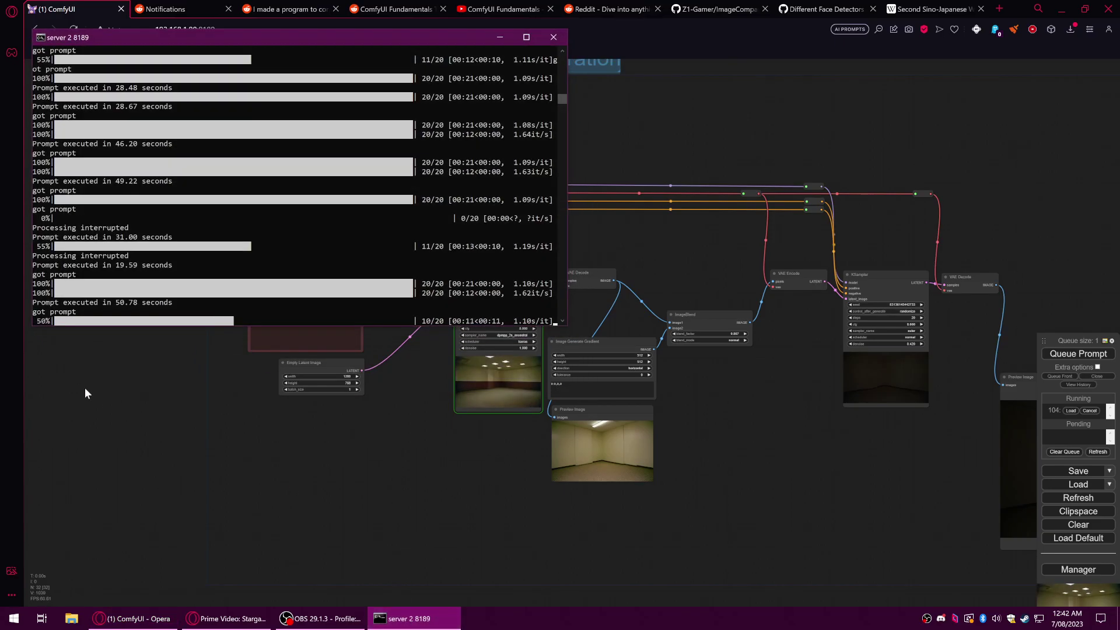
scroll(135, 268, up, 7)
scroll(140, 273, down, 6)
scroll(140, 274, down, 3)
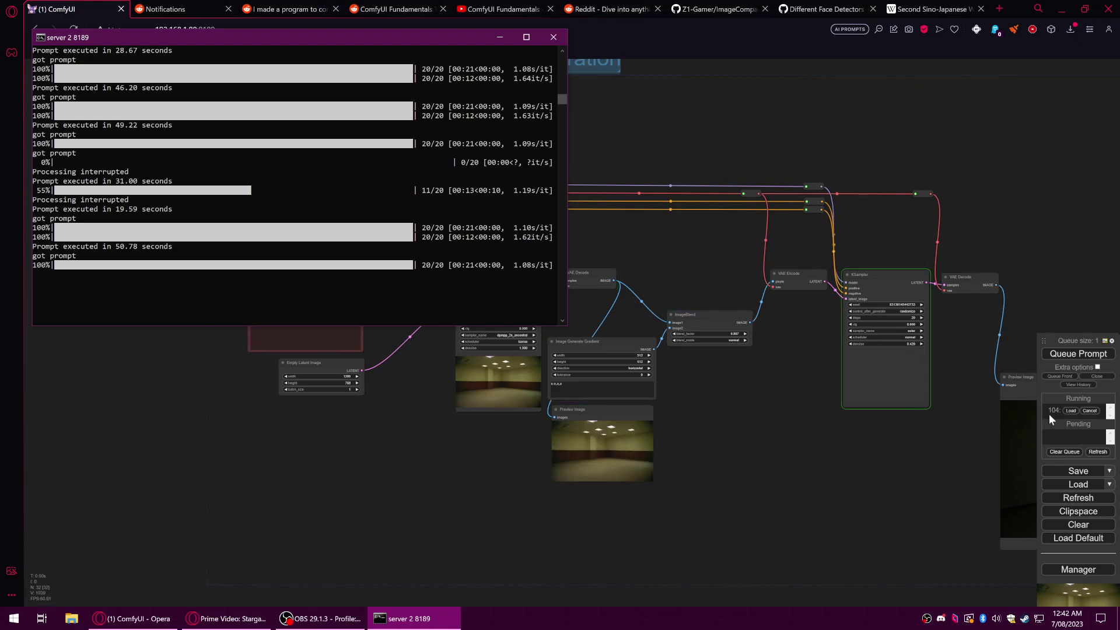
Search the ComfyUI Manager's installable custom nodes for "lora", and close the Manager again.
click(1080, 570)
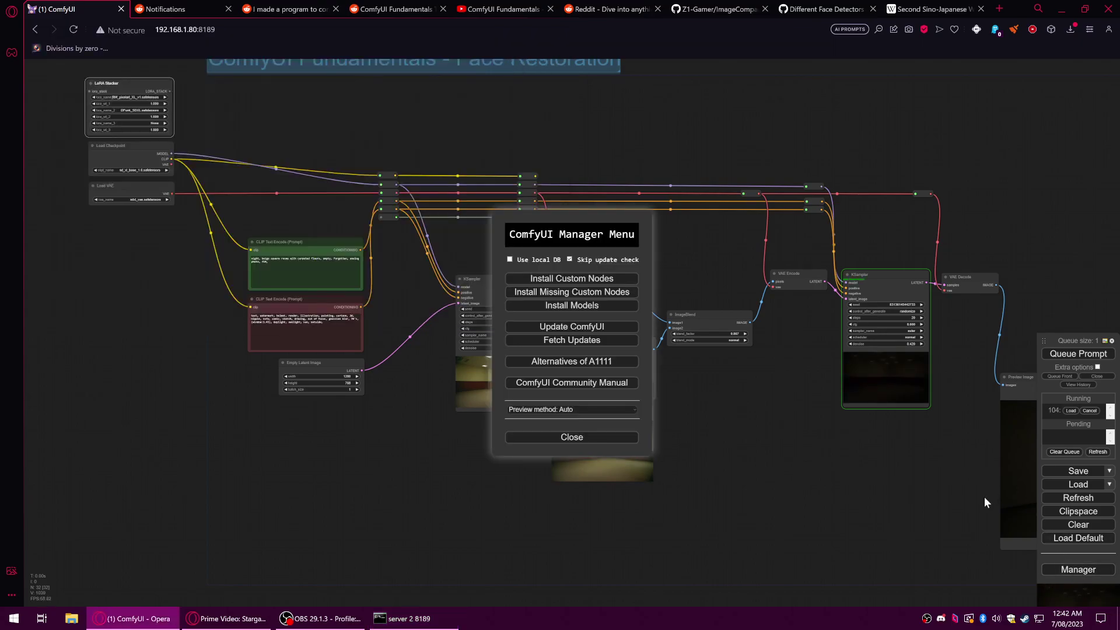
click(572, 280)
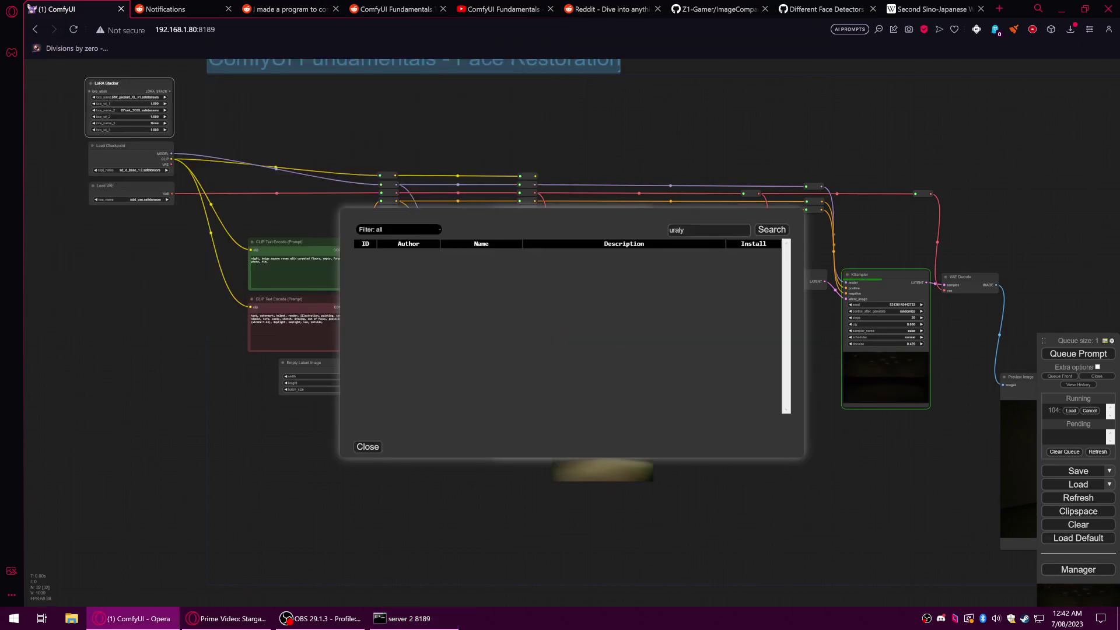
click(684, 230)
text(lora)
click(770, 229)
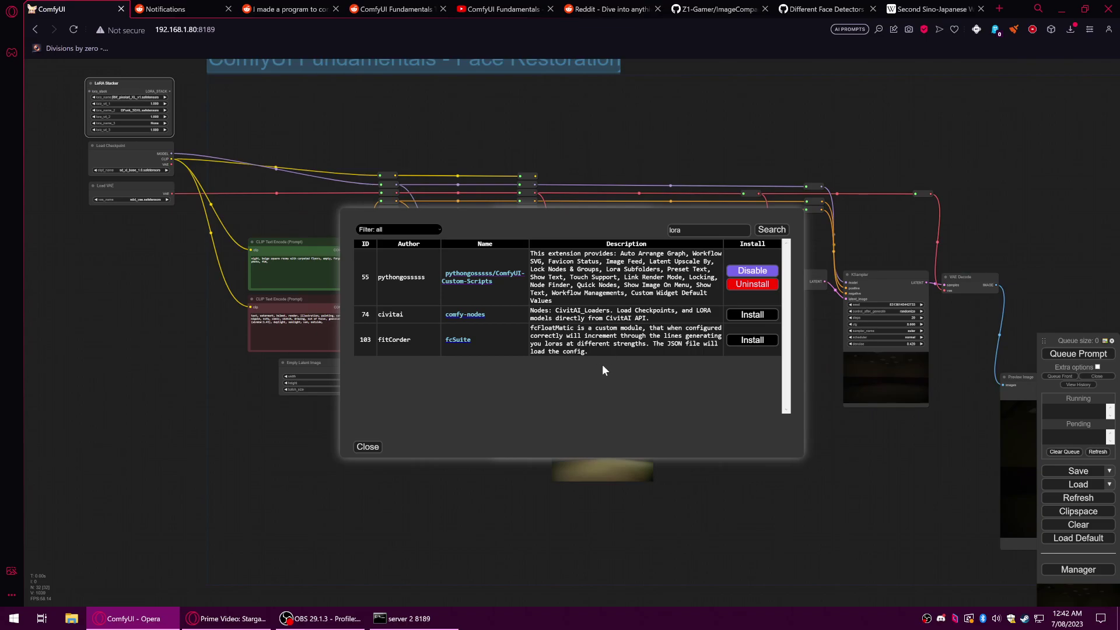
click(367, 446)
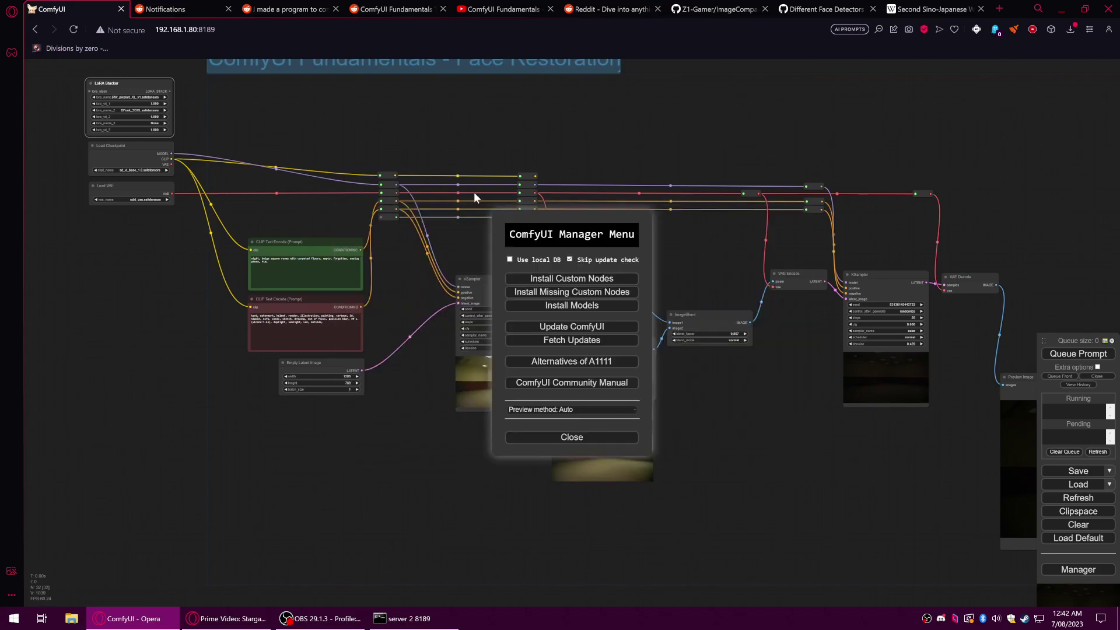
scroll(474, 198, up, 7)
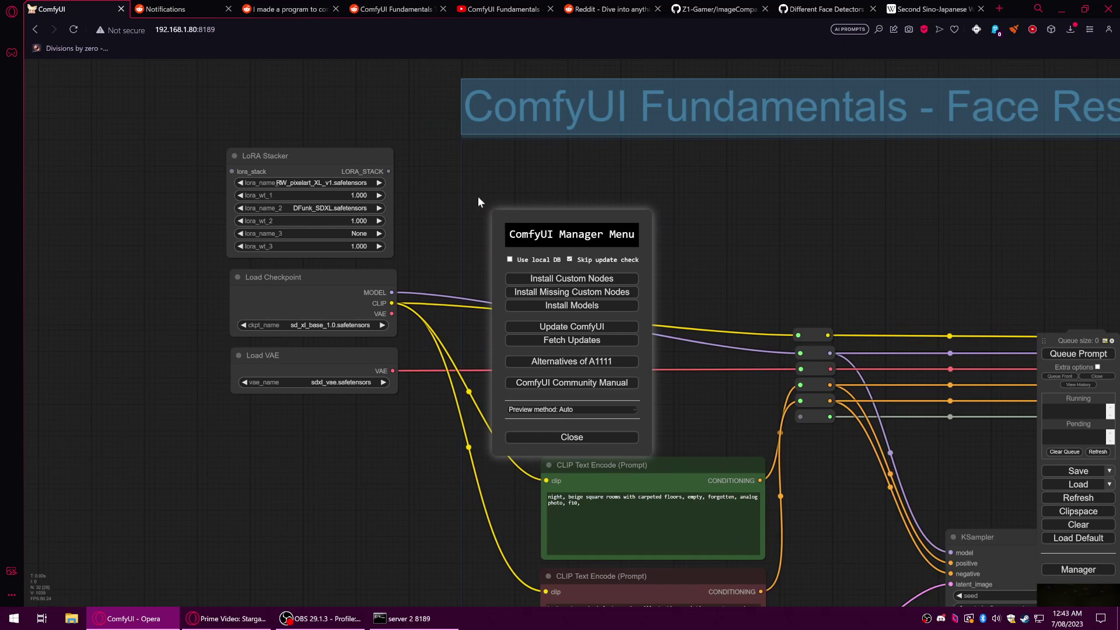
click(560, 438)
right_click(486, 208)
click(505, 212)
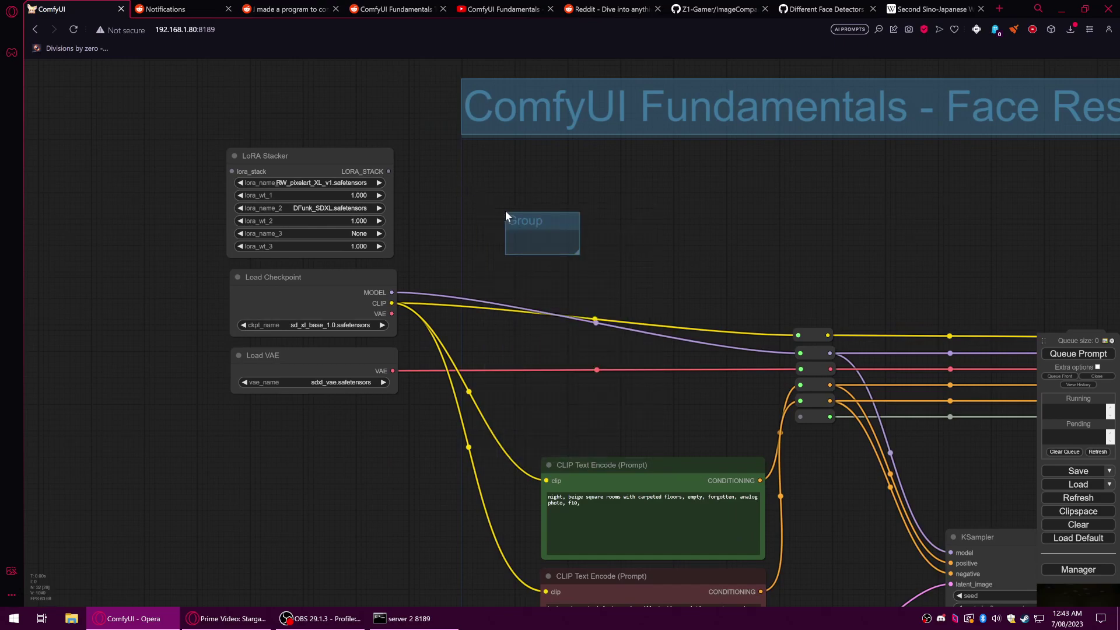
right_click(522, 225)
click(558, 313)
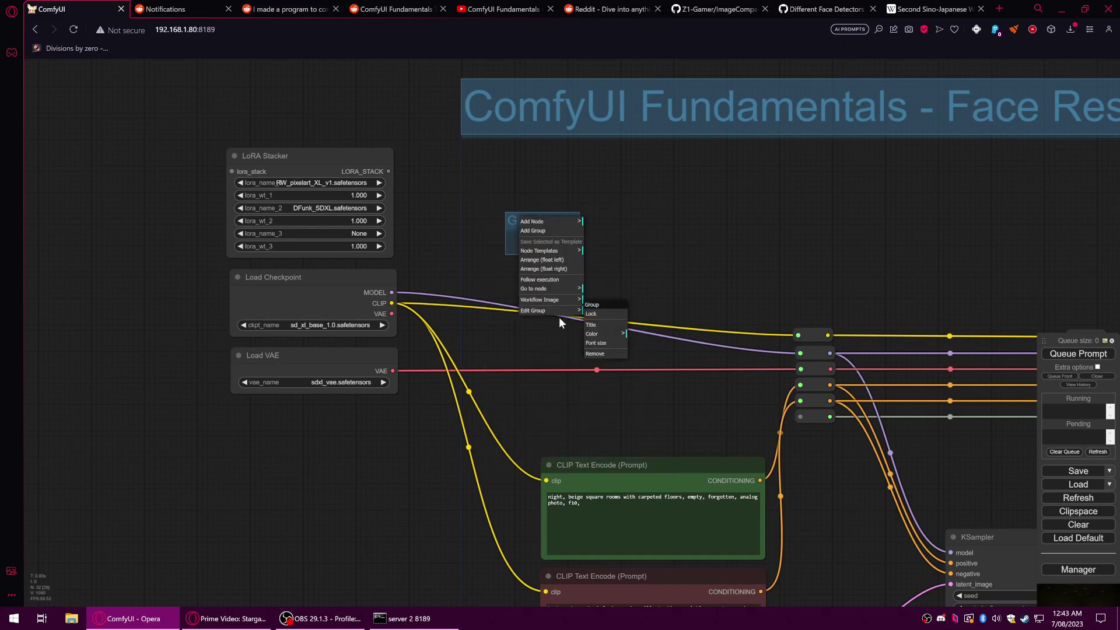
click(601, 355)
Add a LoraLoaderText node from the loaders category, placed to the right of the LoRA Stacker.
right_click(454, 213)
click(487, 213)
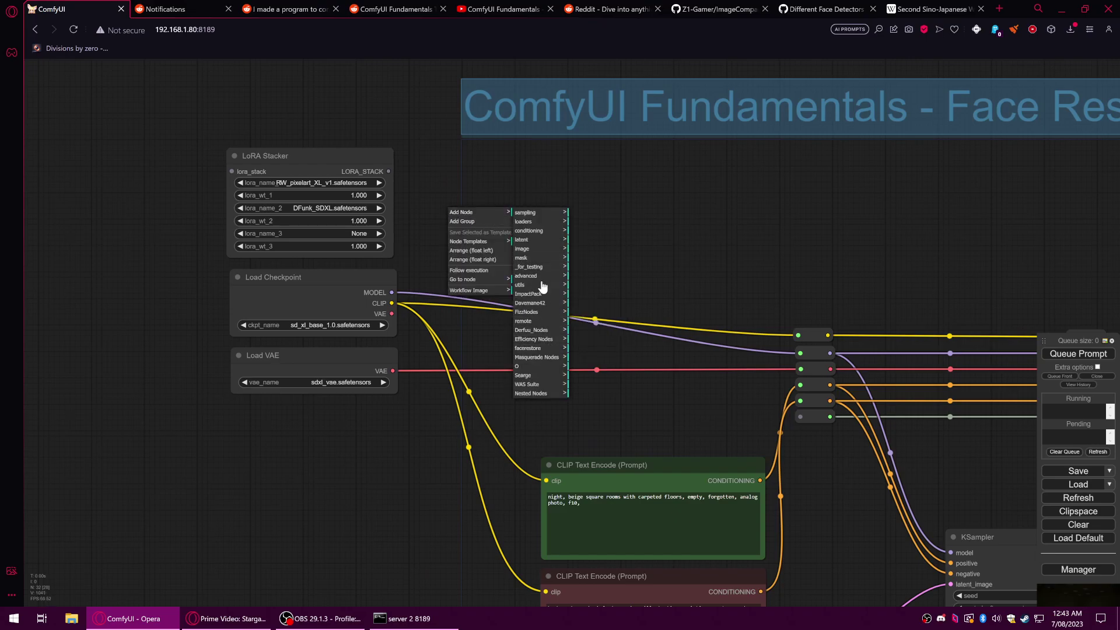
click(526, 221)
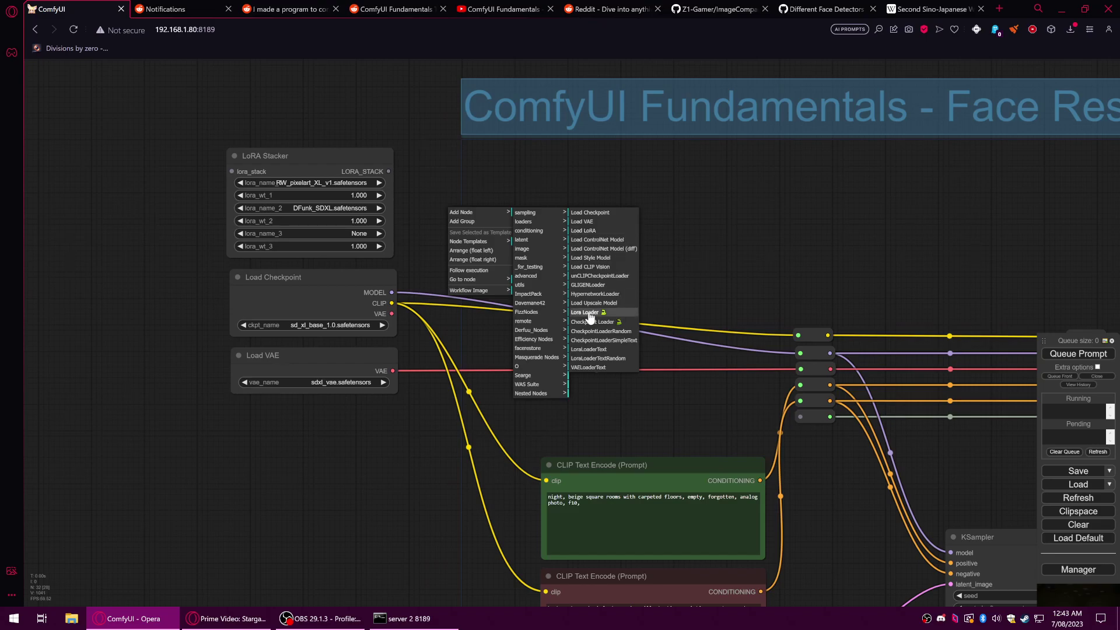
click(581, 350)
right_click(659, 225)
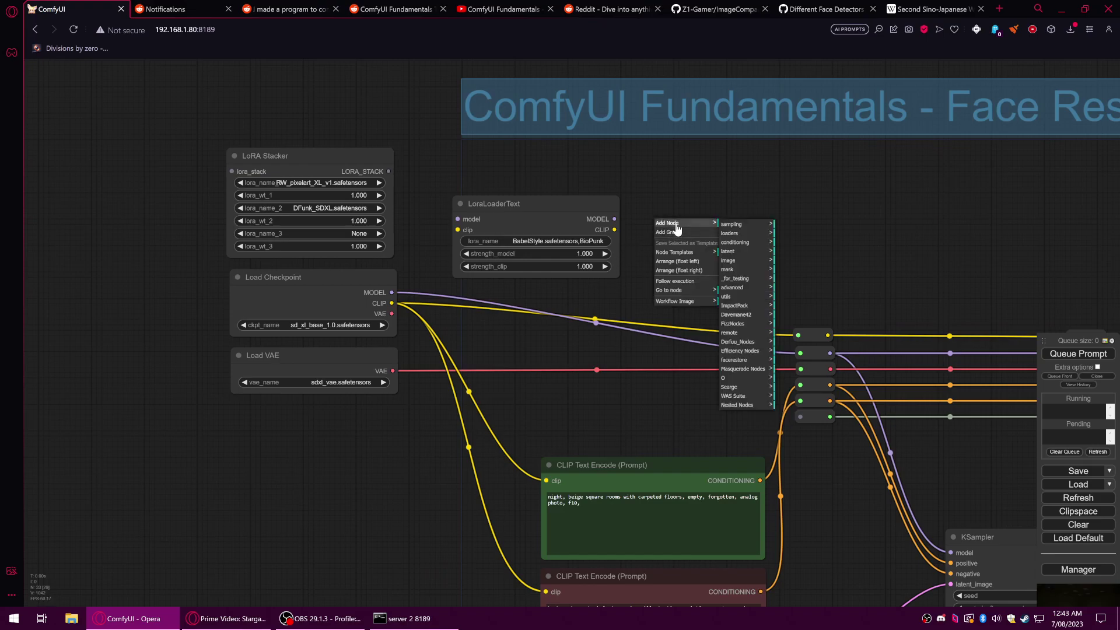
Add a Load LoRA node (LoraLoader) in the empty canvas area left of the LoRA Stacker.
drag(228, 333, 605, 376)
double_click(317, 240)
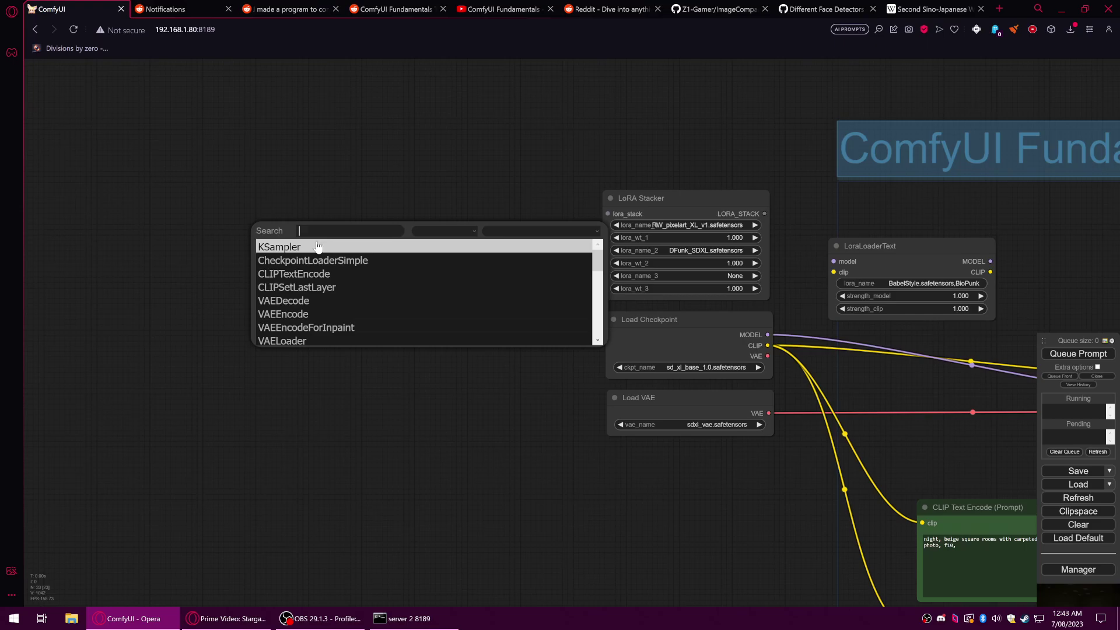
text(lora)
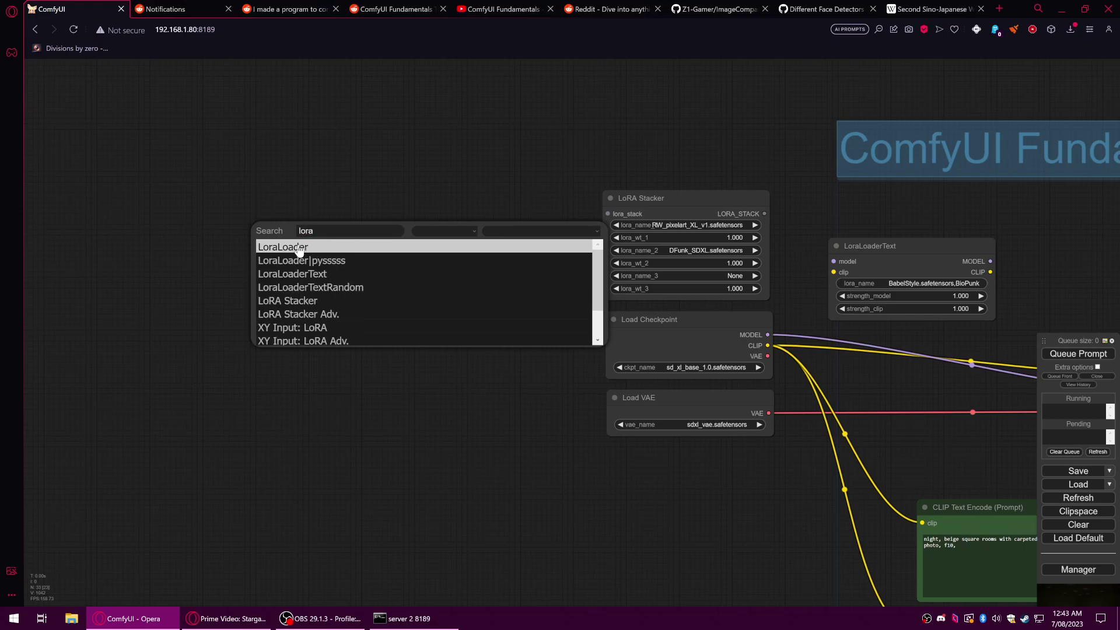
click(298, 247)
drag(363, 235, 231, 182)
Add the pysssss Lora Loader node directly below the Load LoRA node.
right_click(240, 309)
click(257, 307)
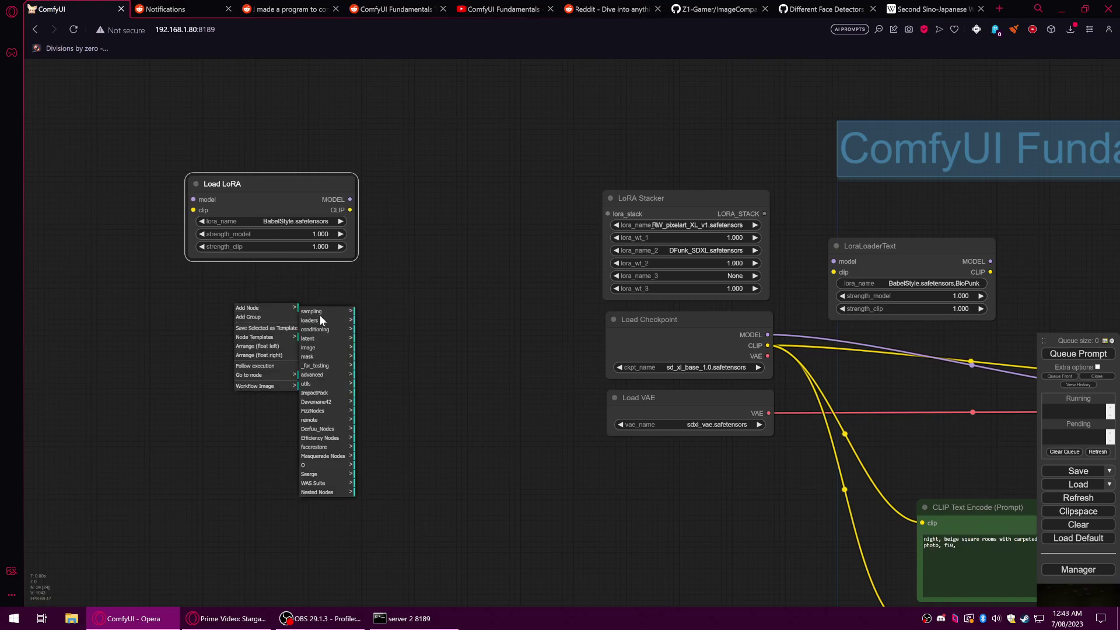
double_click(202, 284)
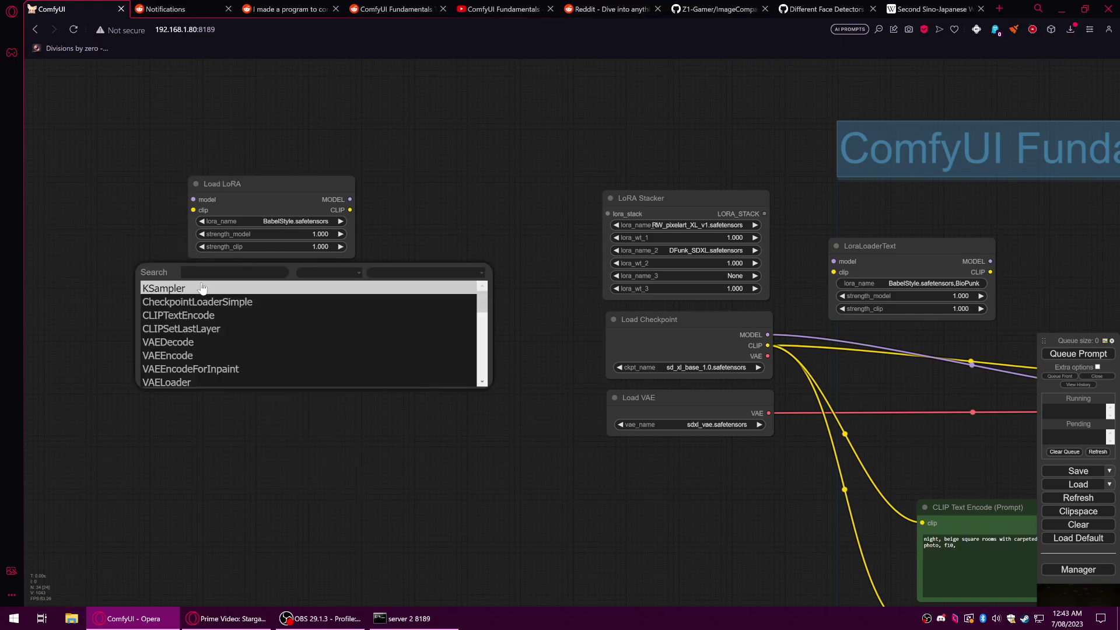
click(229, 302)
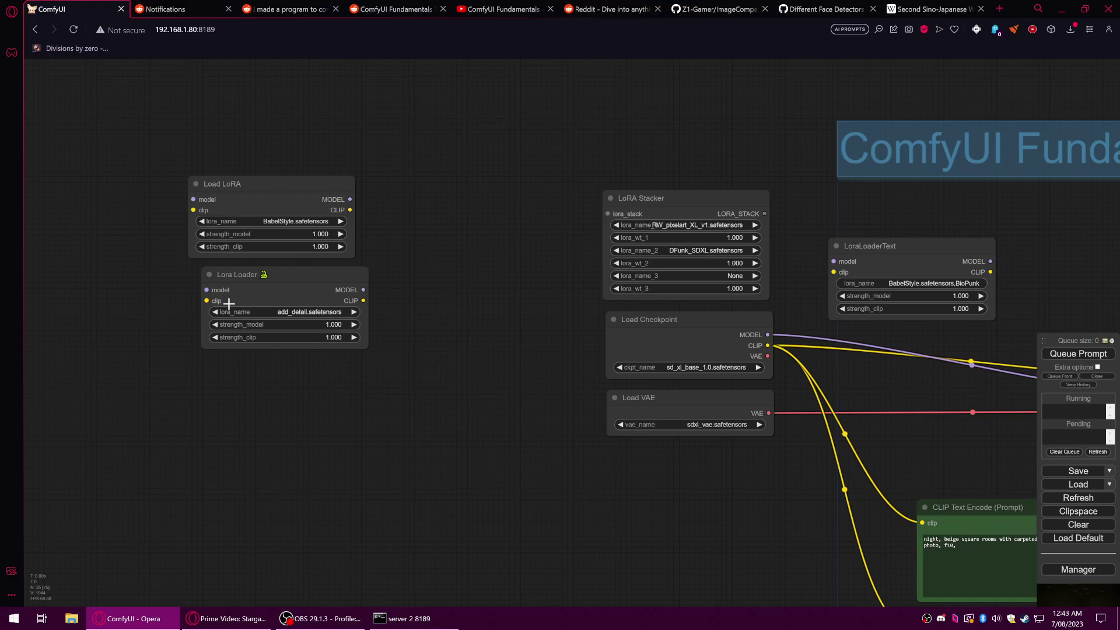
Add a LoraLoaderText node below the pysssss Lora Loader, and a LoraLoaderTextRandom node beneath it.
double_click(229, 384)
text(lor)
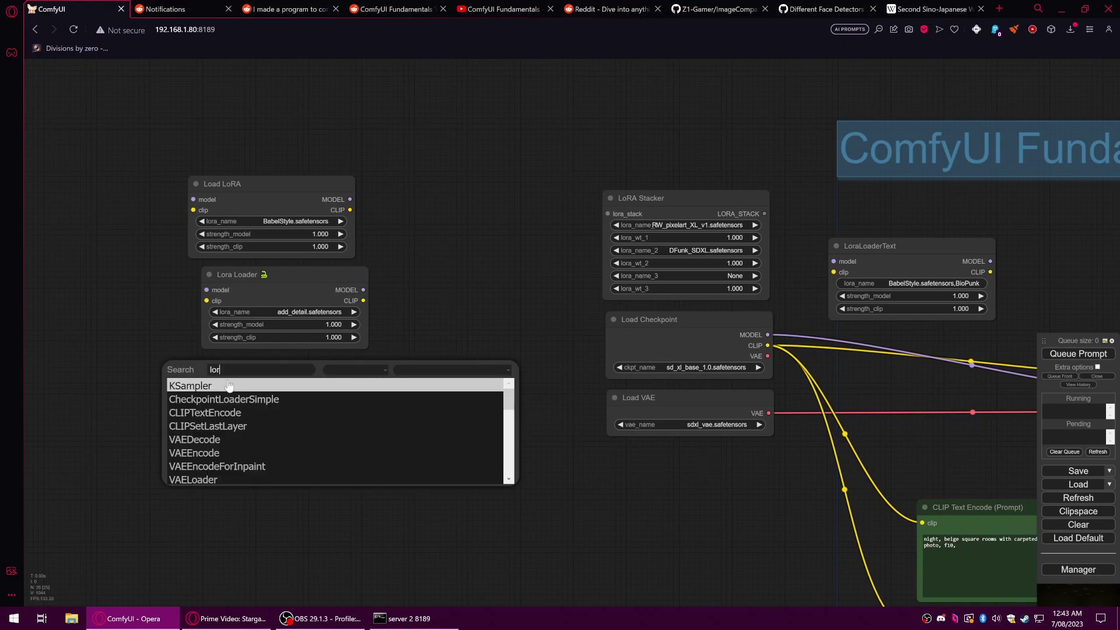
text(a)
click(234, 411)
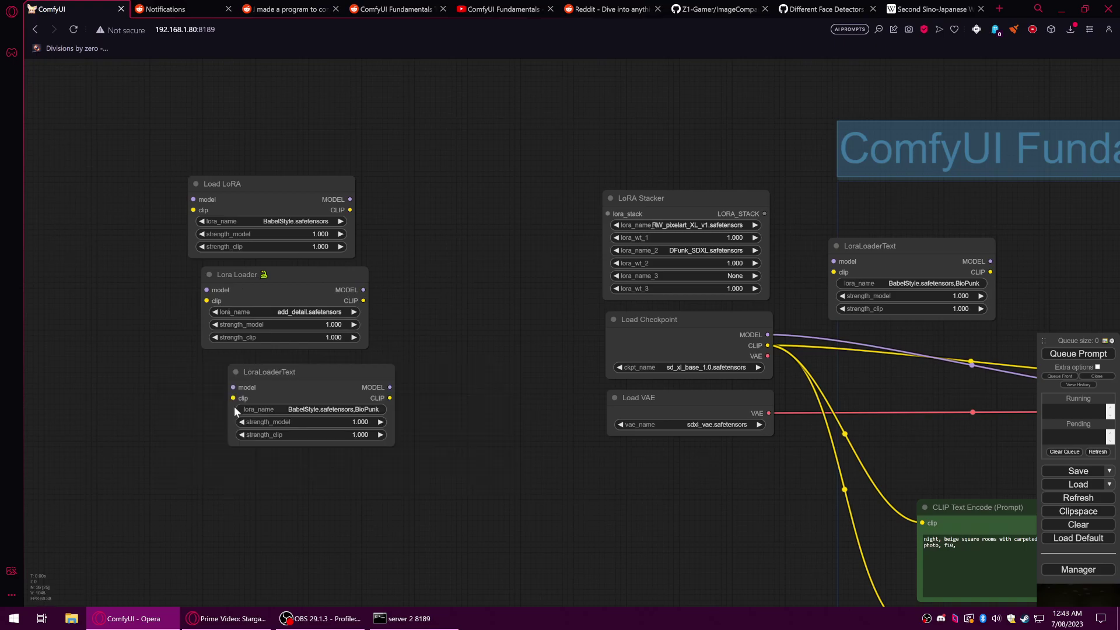
double_click(250, 472)
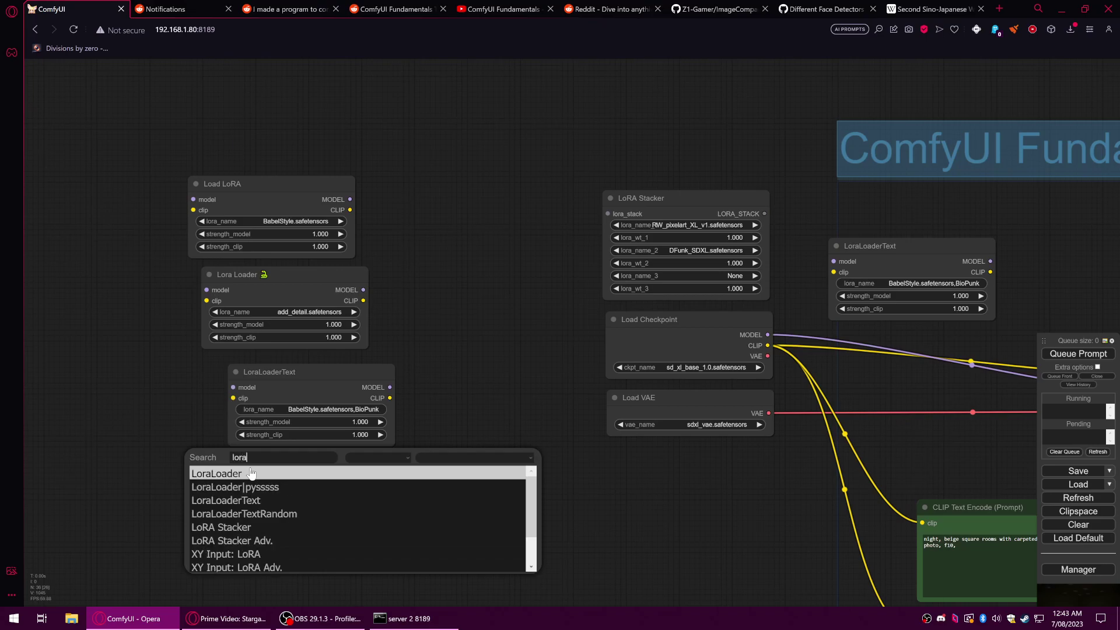
click(283, 516)
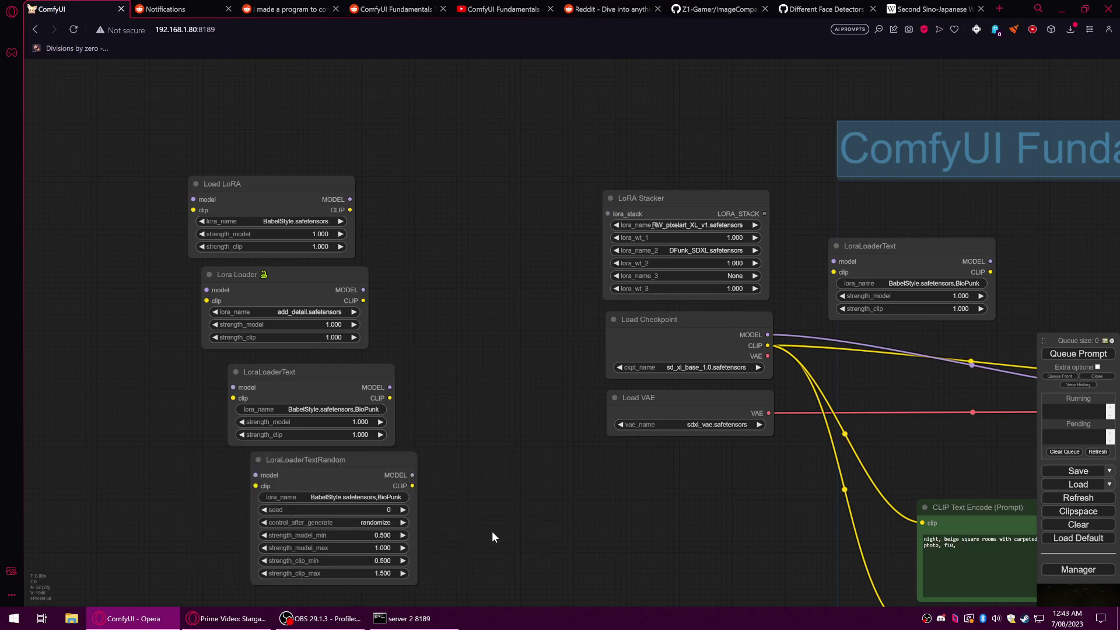
Add an XY Input: LoRA node below the LoraLoaderTextRandom node.
drag(456, 570, 475, 441)
double_click(344, 491)
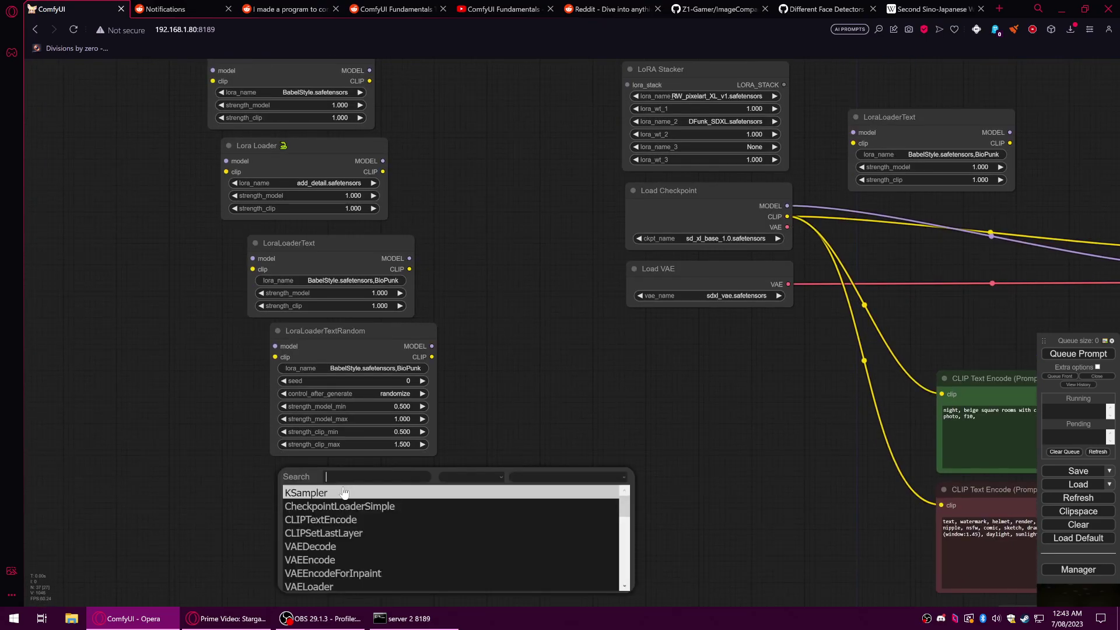
text(lora)
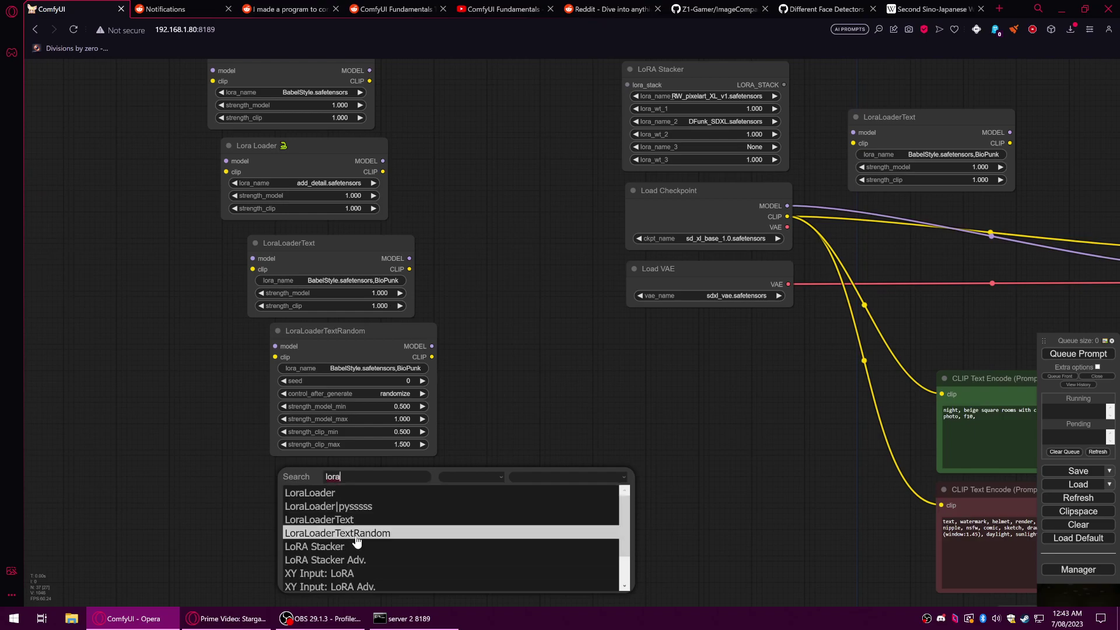
scroll(372, 560, down, 3)
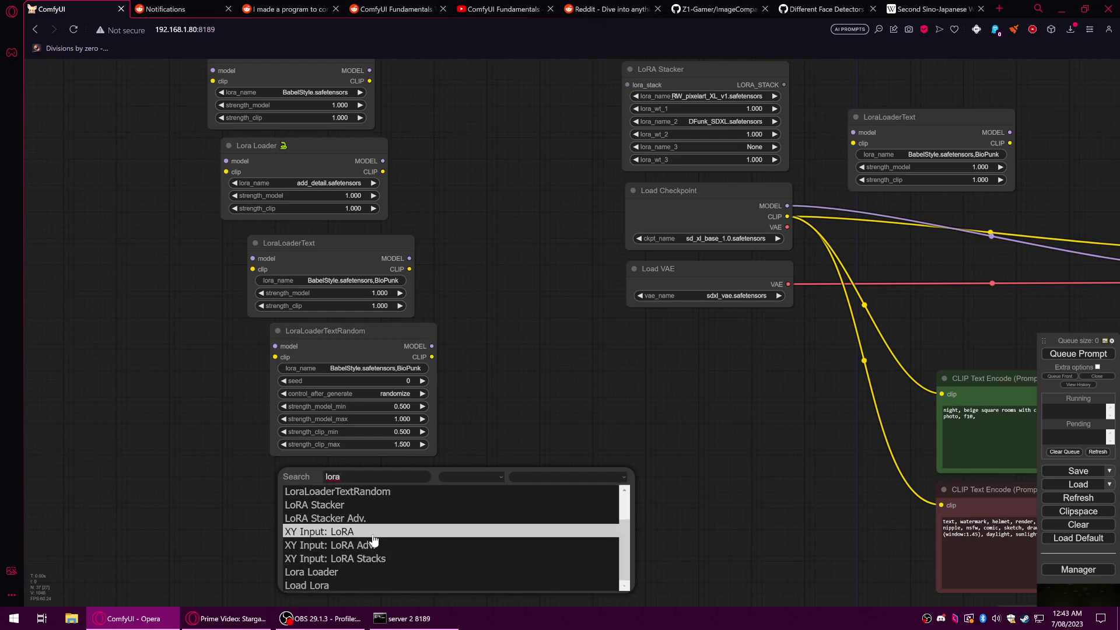
click(372, 535)
Add an XY Input: LoRA Adv. node and position it just below the XY Input: LoRA node.
drag(563, 488, 548, 365)
double_click(454, 527)
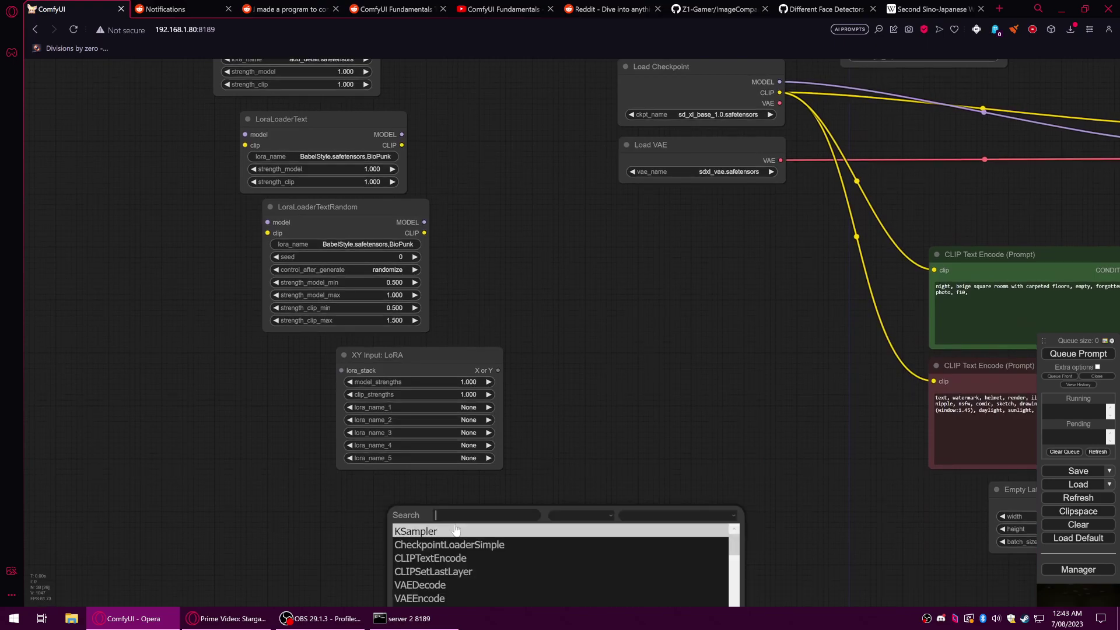
double_click(440, 489)
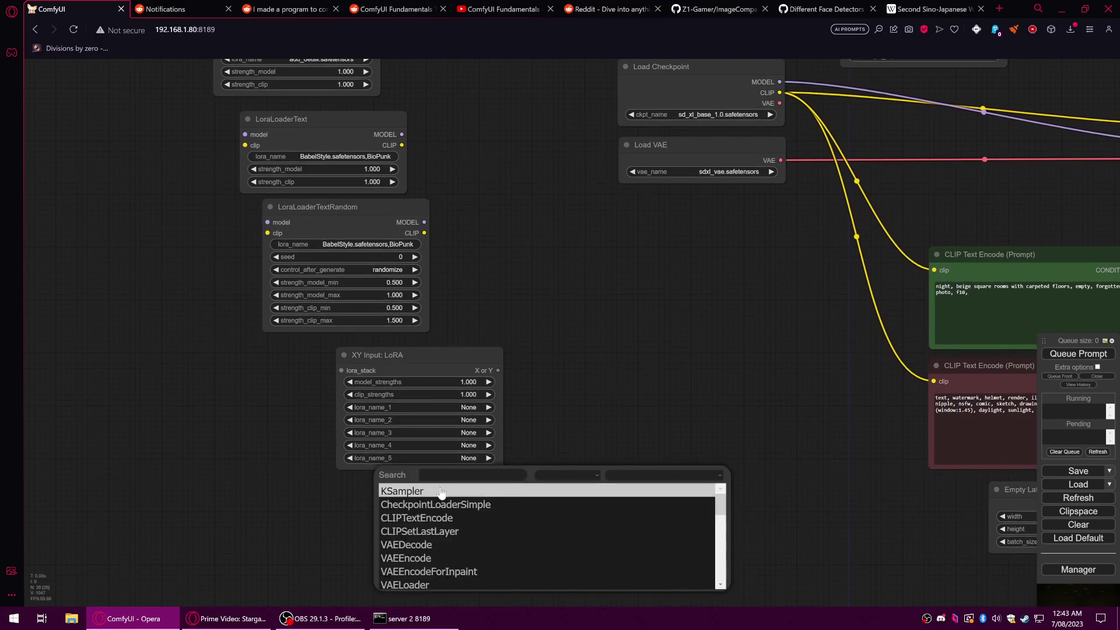
text(lora)
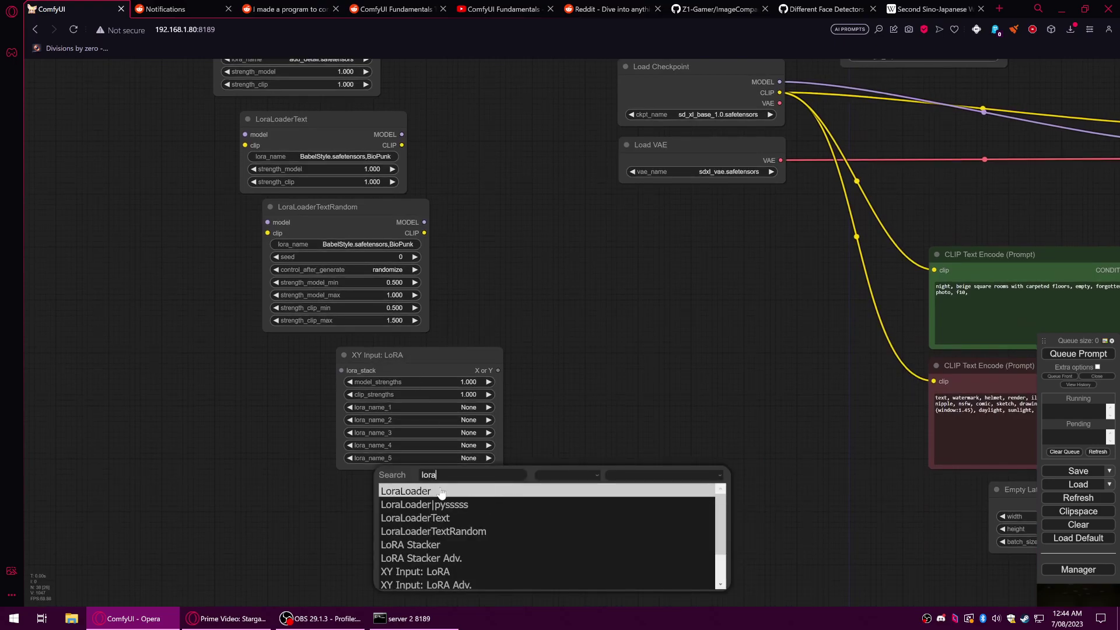
scroll(474, 584, down, 2)
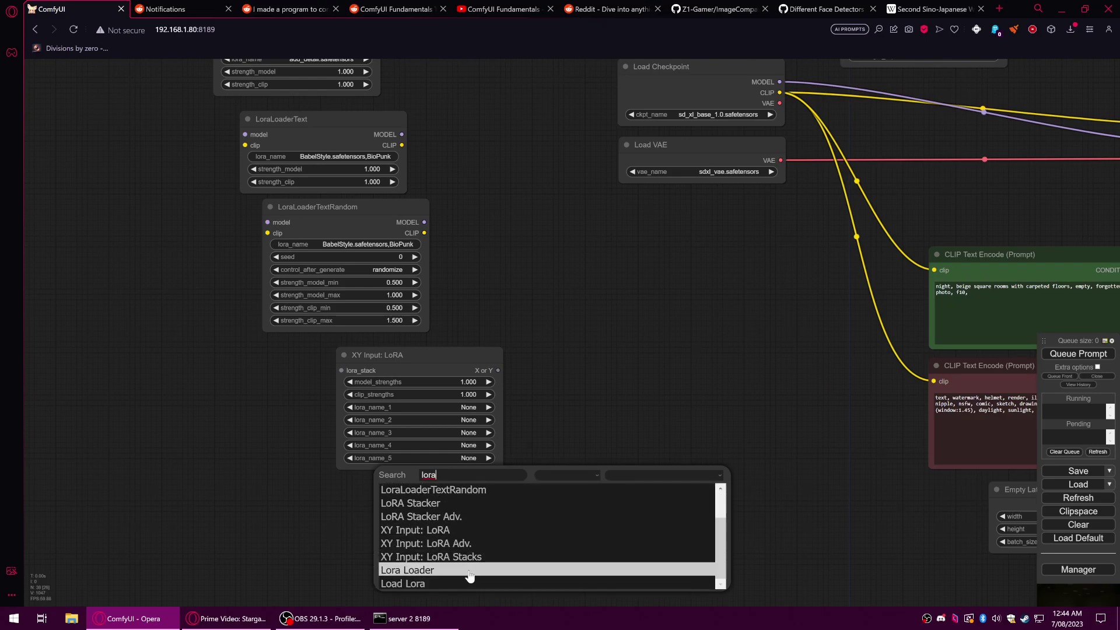
click(475, 539)
drag(649, 552, 593, 459)
drag(488, 389, 480, 406)
Add an XY Input: LoRA Stacks node below the XY Input: LoRA Adv. node.
drag(622, 495, 548, 343)
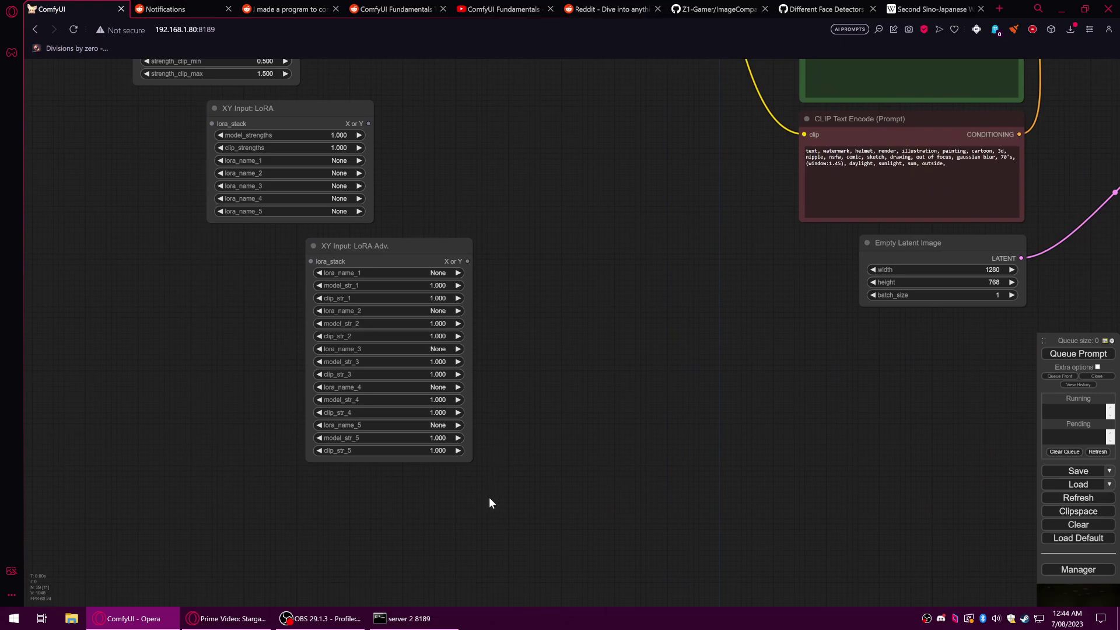
double_click(490, 503)
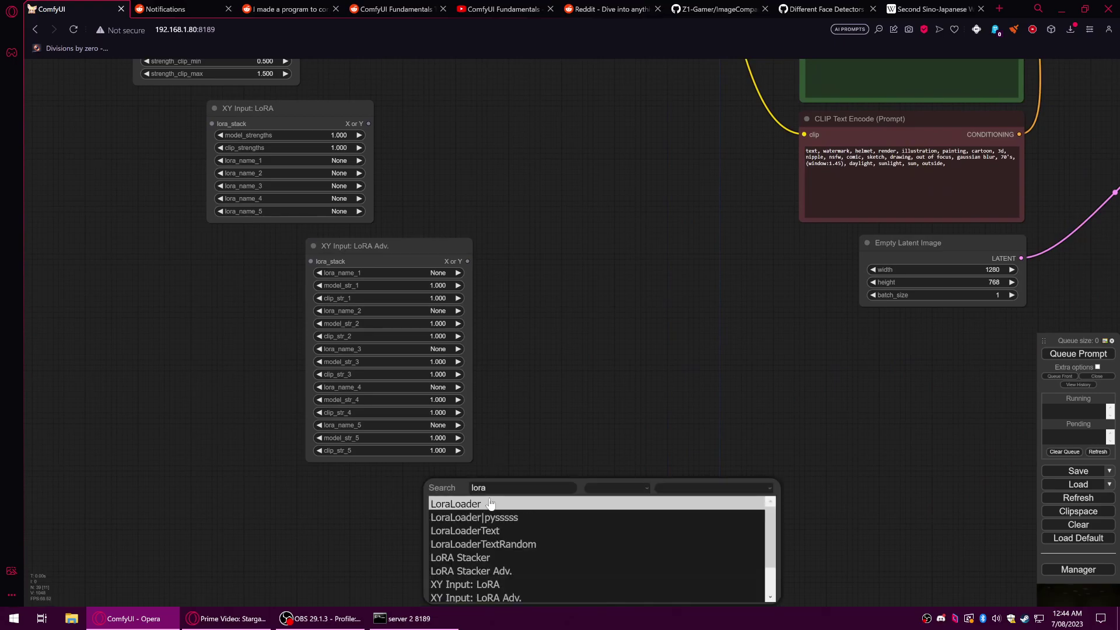
scroll(525, 569, down, 1)
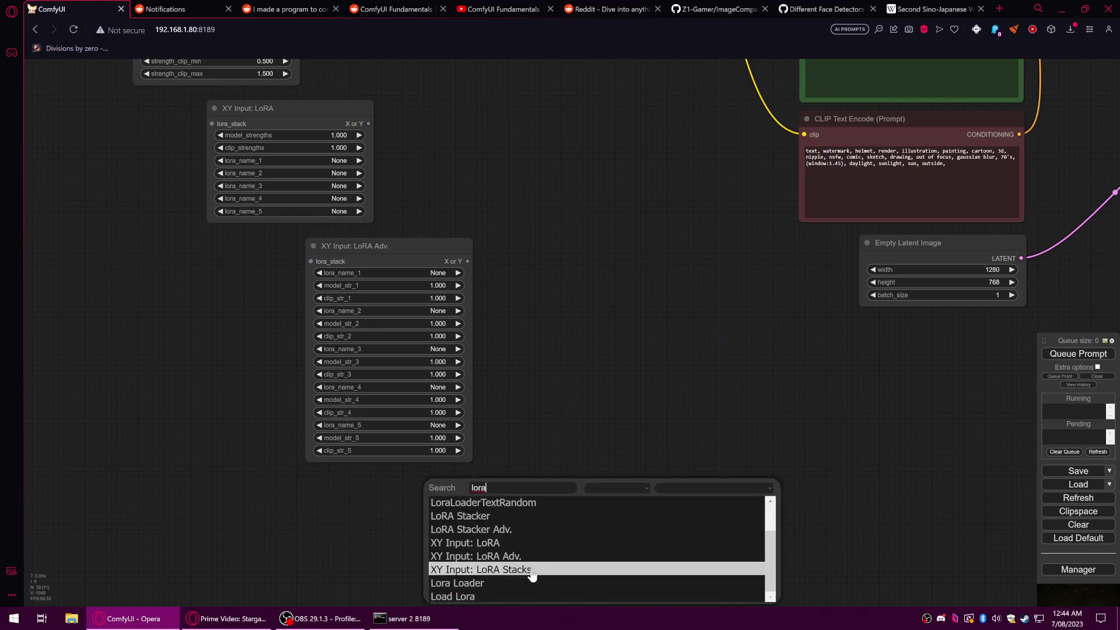
click(532, 574)
drag(571, 462, 510, 327)
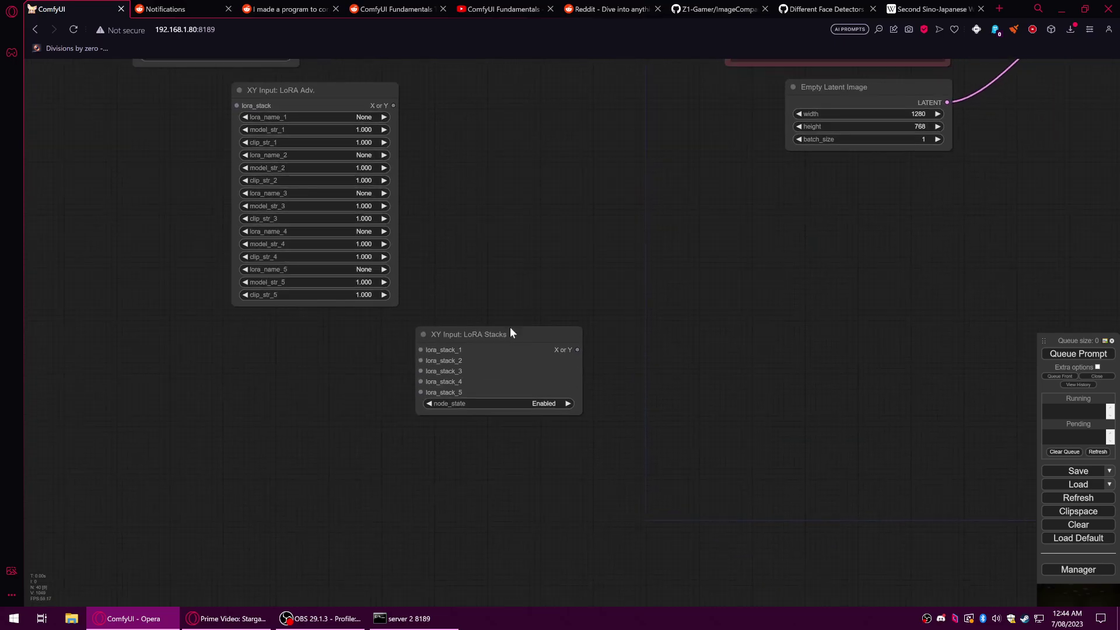
Add a Lora Loader node with a NAME_STRING output below the XY Input: LoRA Stacks node.
double_click(604, 459)
text(lora)
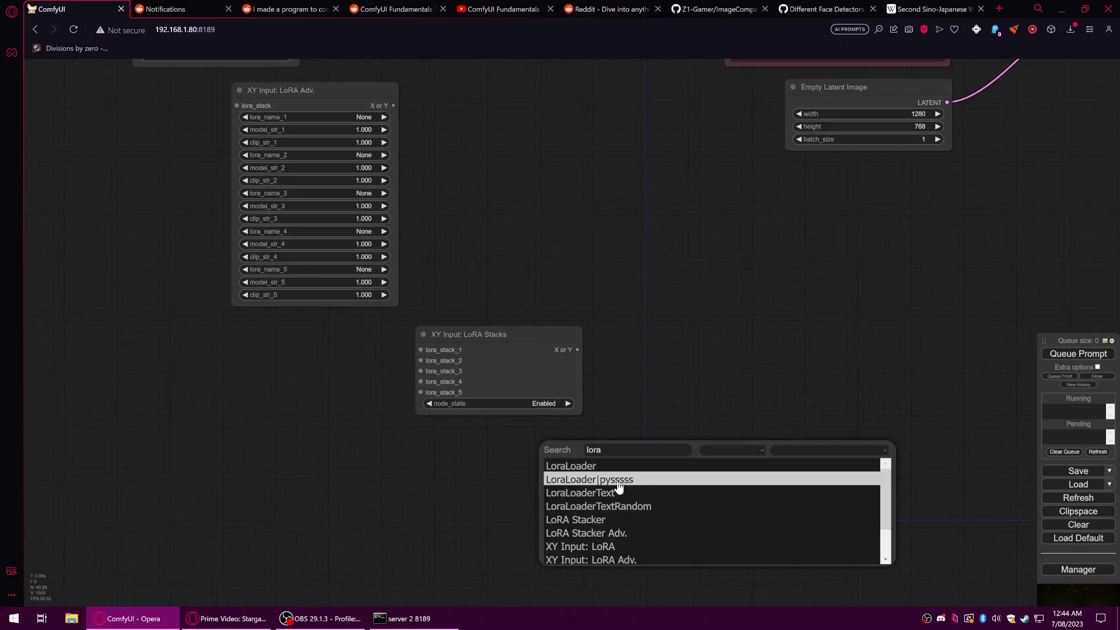
scroll(636, 525, down, 1)
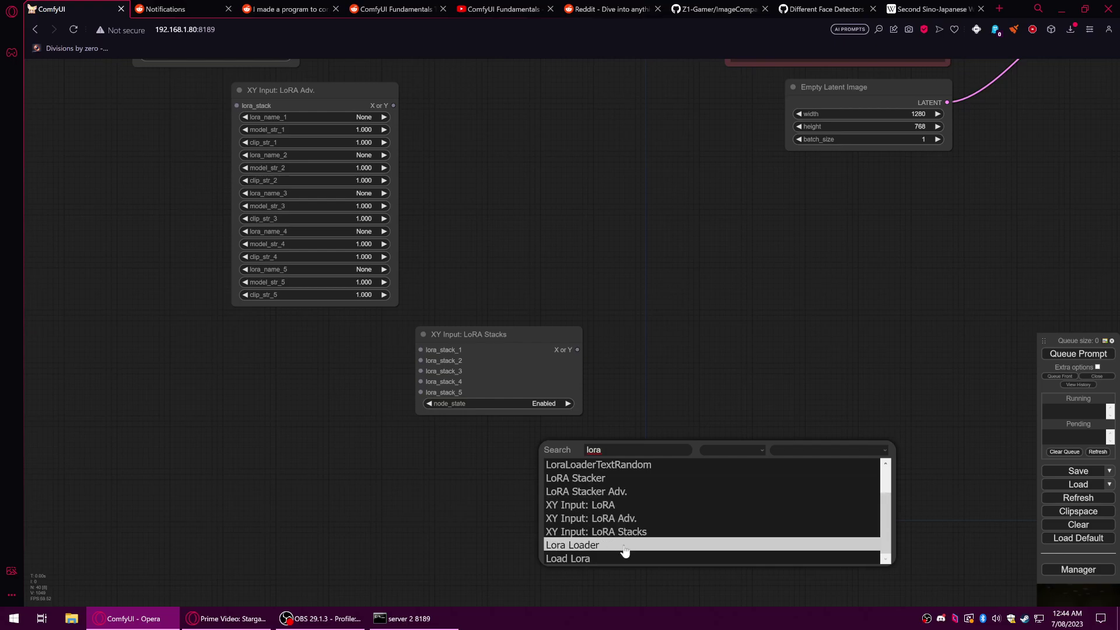
click(640, 558)
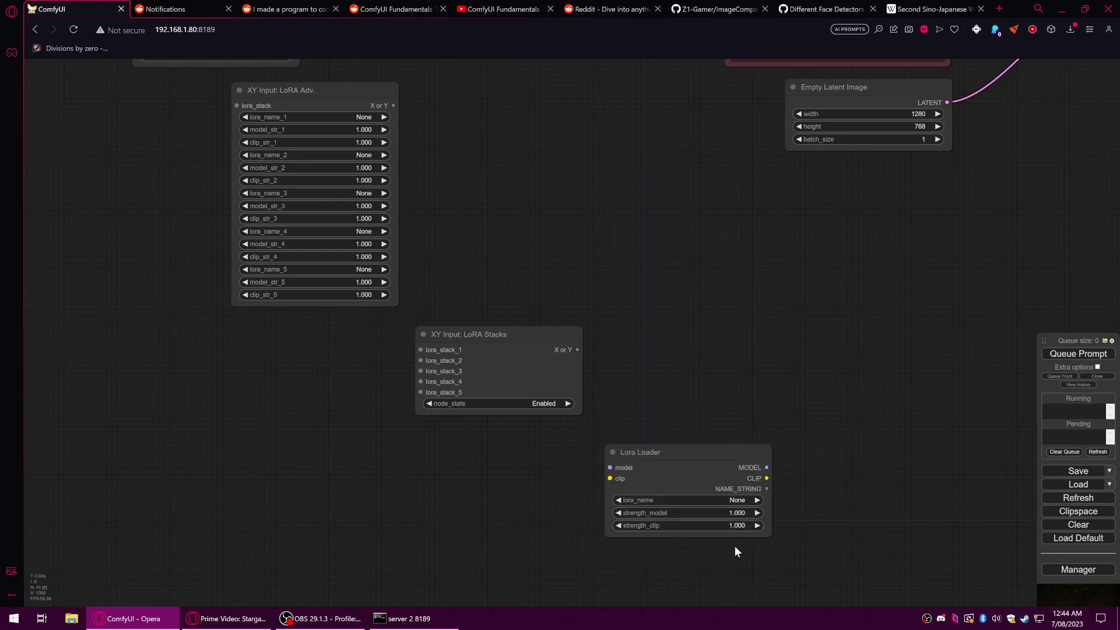
Add a Load Lora node with a NAME_STRING output diagonally below the Lora Loader node.
drag(858, 539, 717, 457)
double_click(694, 490)
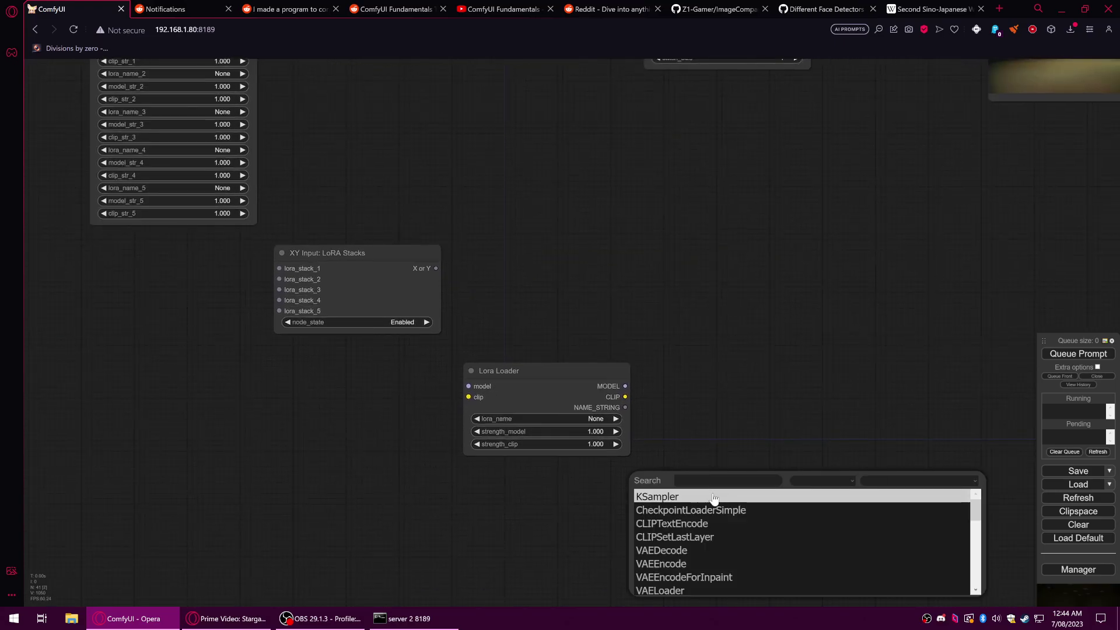
text(lora)
scroll(726, 533, down, 2)
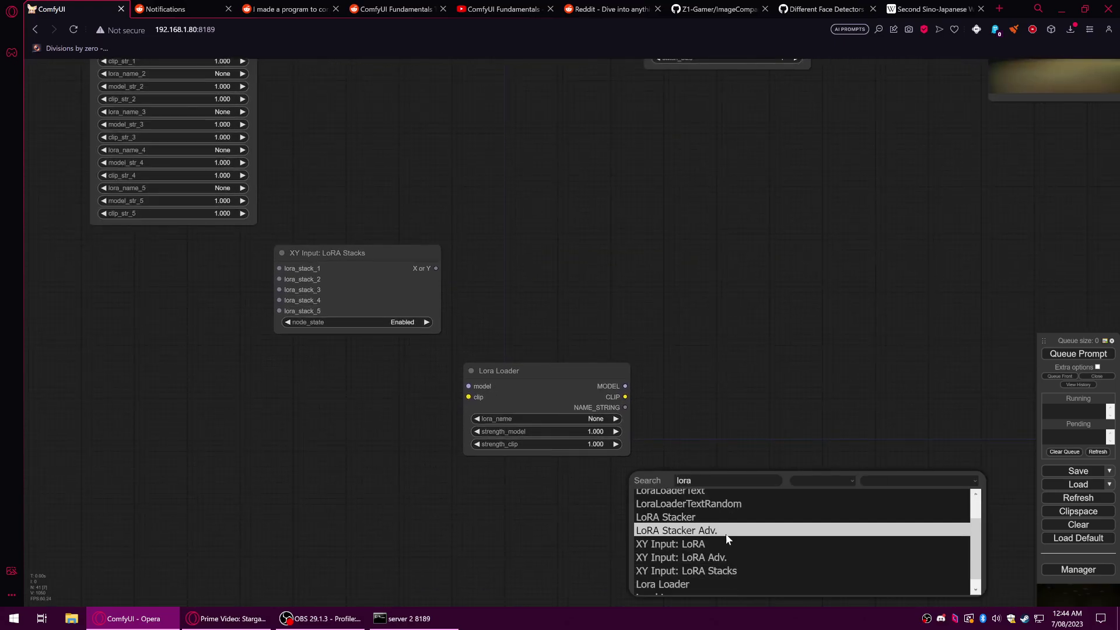
click(686, 590)
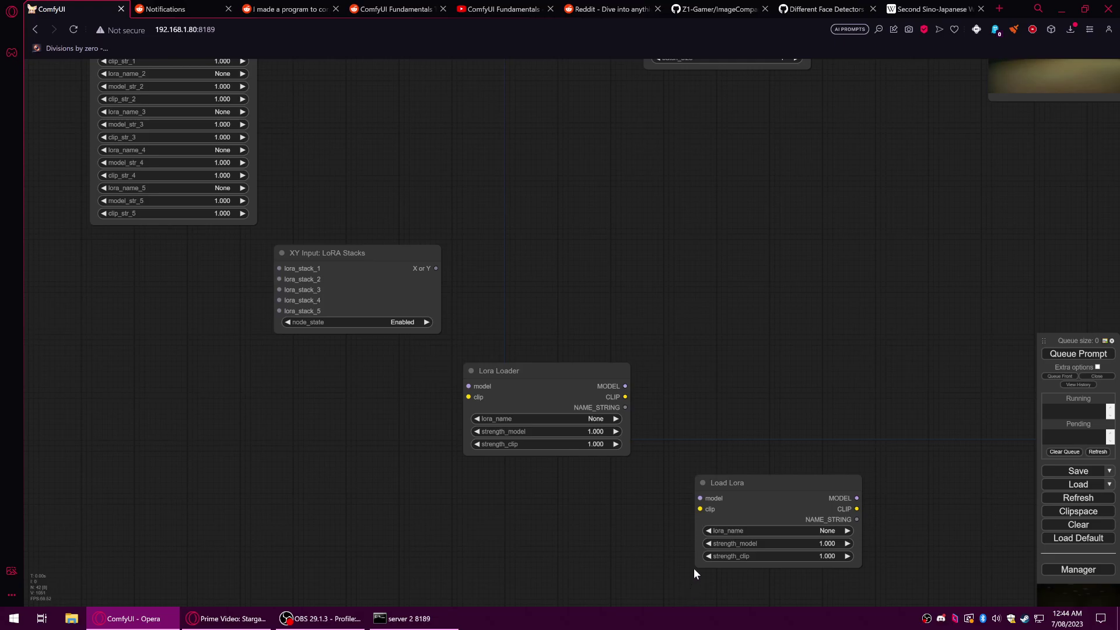
Remove the Load Lora and Lora Loader nodes that have a NAME_STRING output.
drag(849, 517, 850, 446)
right_click(802, 497)
click(809, 597)
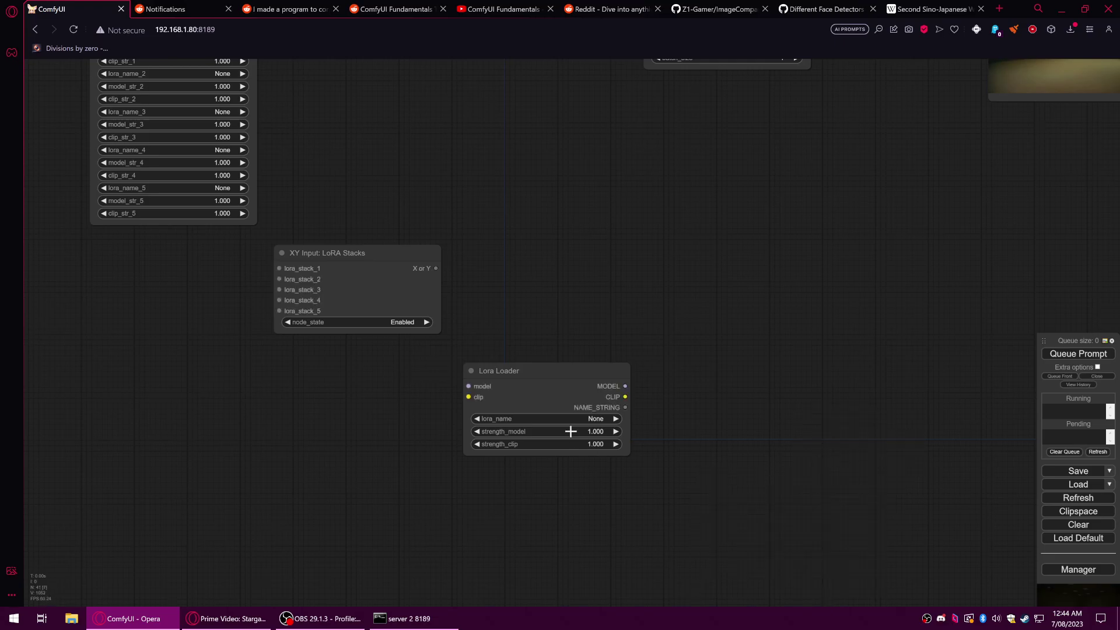
right_click(549, 378)
click(583, 557)
Move the XY Input: LoRA Stacks node to the free space below the Load VAE node.
scroll(446, 470, down, 3)
drag(447, 470, 527, 564)
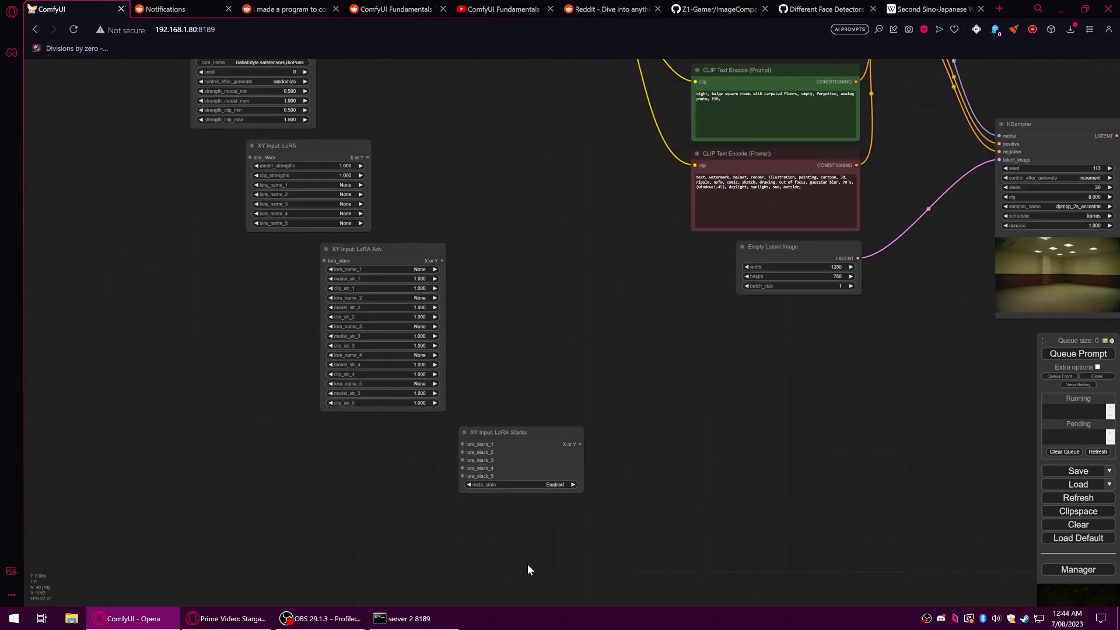
drag(545, 439, 761, 529)
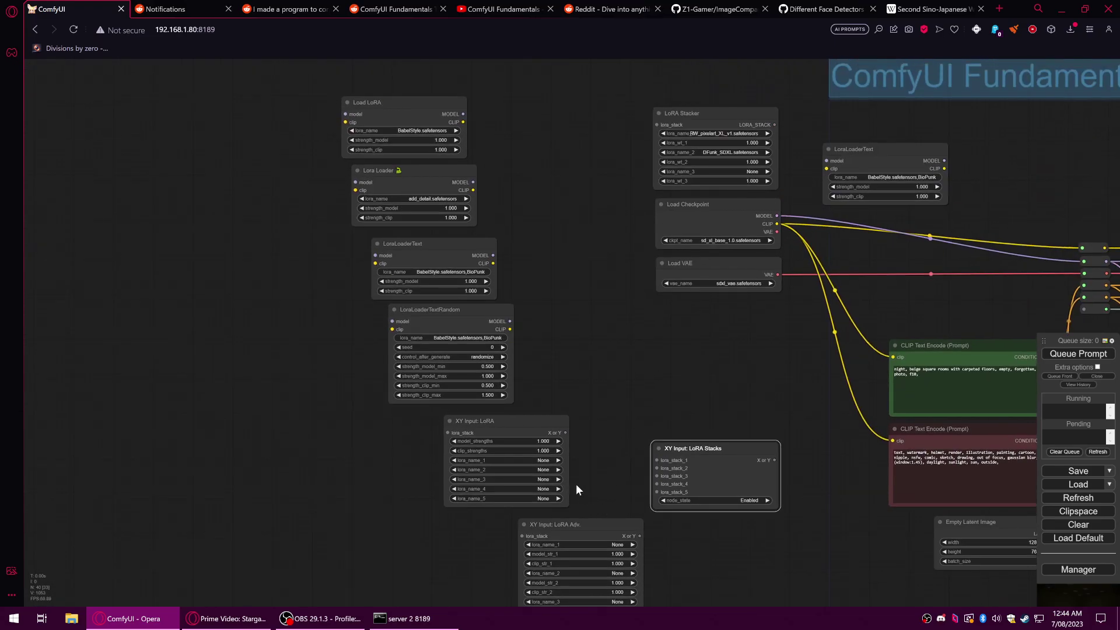
Remove the LoraLoaderTextRandom, Load LoRA, pysssss Lora Loader and LoraLoaderText nodes stacked above the XY Input: LoRA node.
right_click(458, 315)
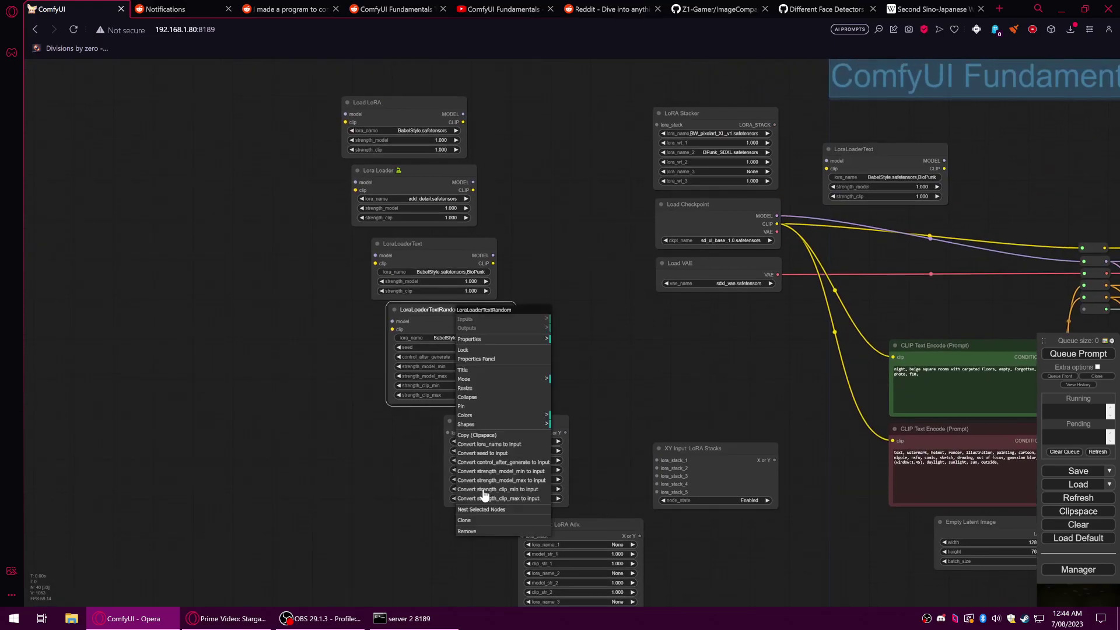
click(484, 527)
drag(378, 81, 495, 310)
key(Delete)
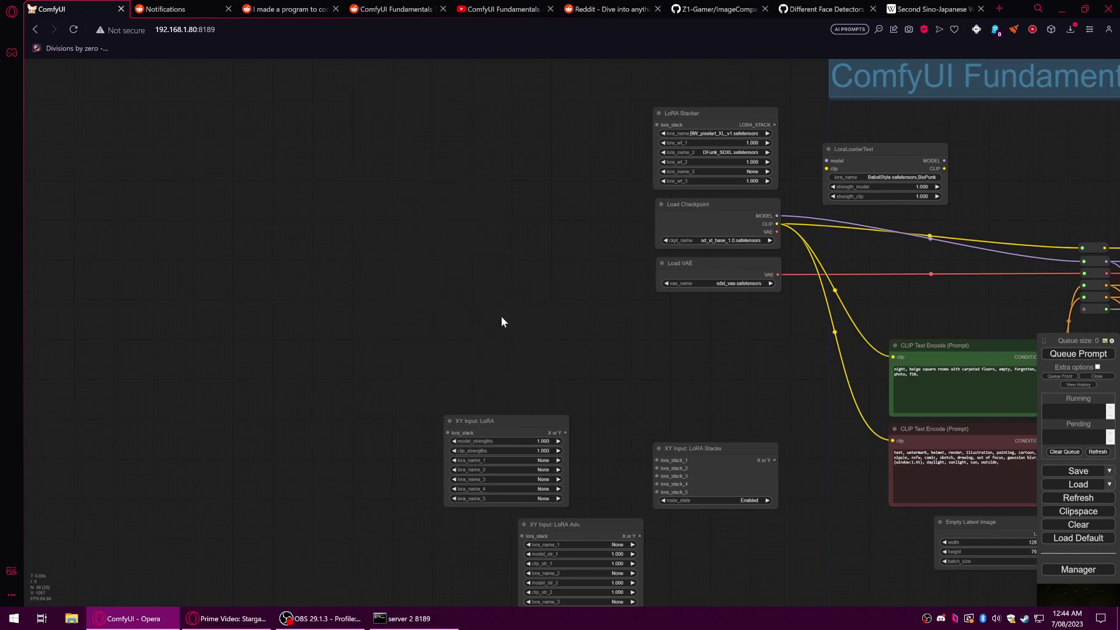
Regroup the XY Input nodes beside the LoRA Stacker, with XY Input: LoRA above LoRA Stacks and LoRA Adv. to their right.
drag(532, 438, 498, 332)
drag(503, 422, 491, 32)
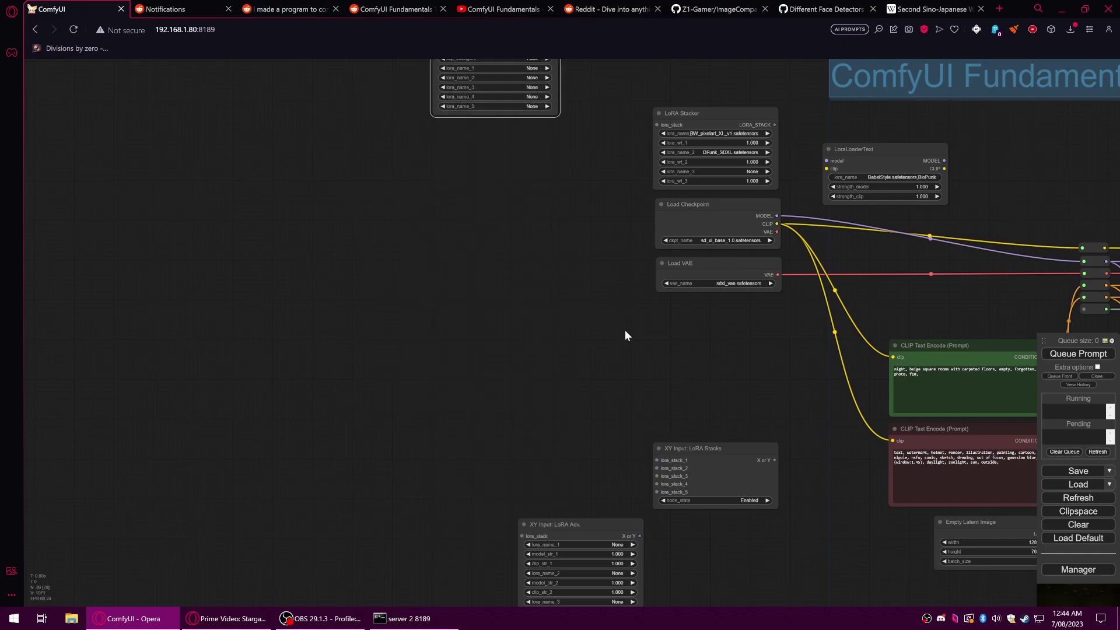
drag(688, 495, 530, 203)
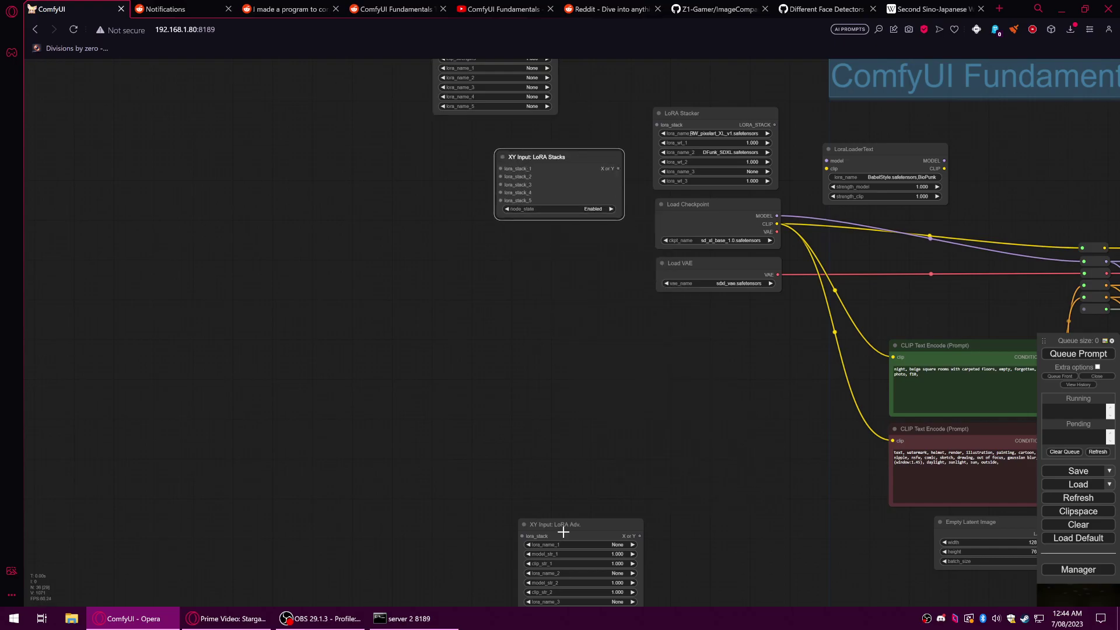
drag(563, 532, 485, 203)
drag(366, 242, 424, 497)
scroll(595, 418, up, 3)
drag(596, 417, 297, 387)
drag(532, 465, 527, 408)
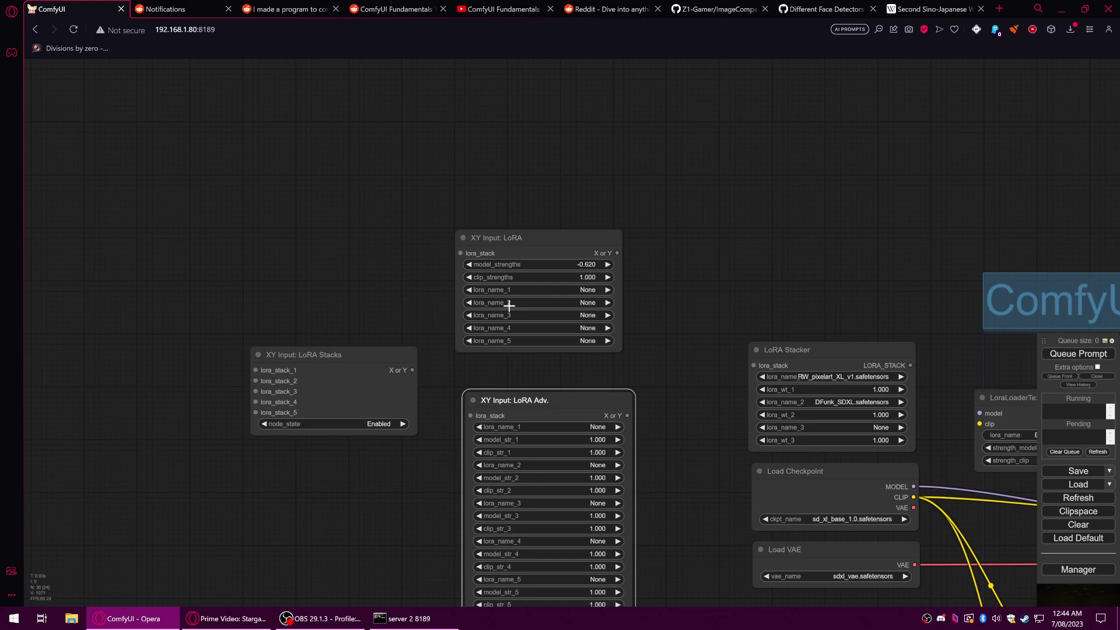
drag(354, 357, 351, 384)
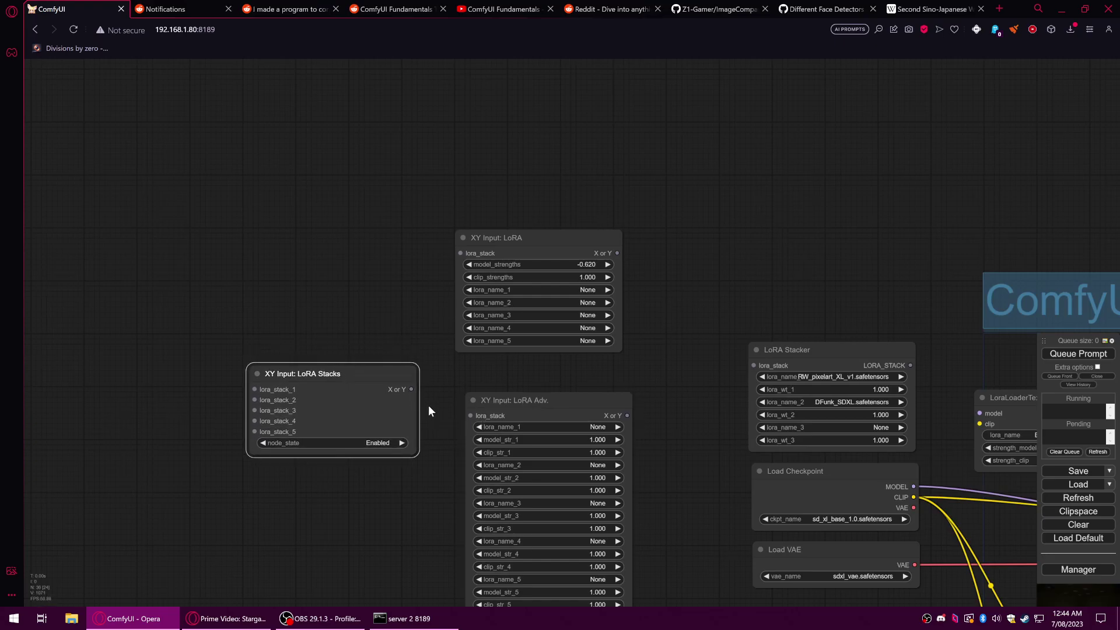
drag(513, 248, 298, 238)
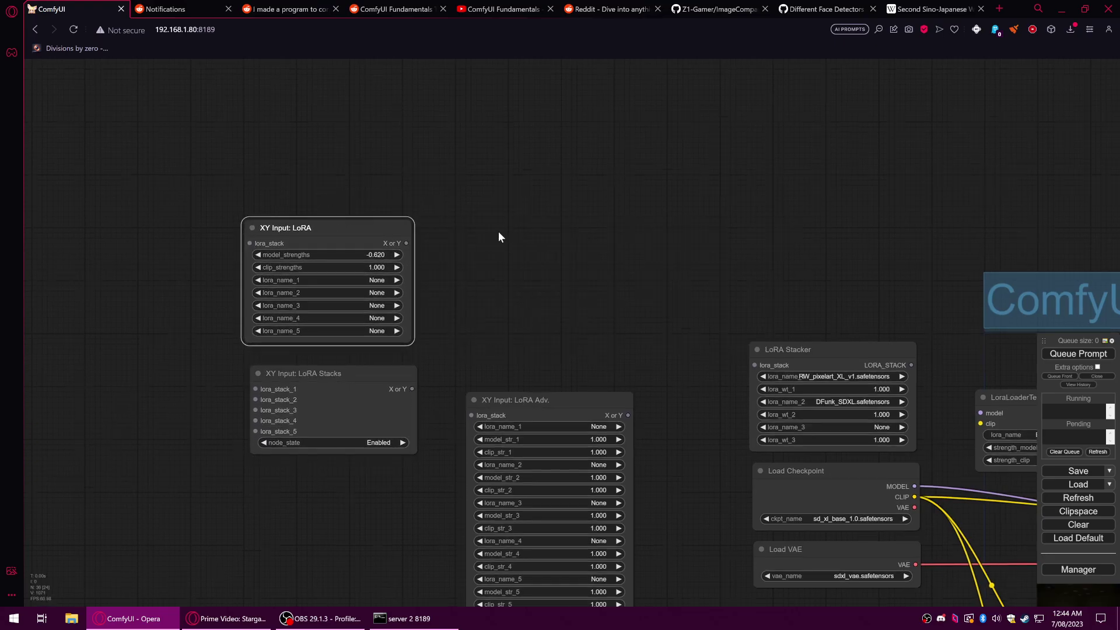
Add an XY Plot node to the right of XY Input: LoRA and shift XY Input: LoRA Adv. slightly left.
double_click(513, 225)
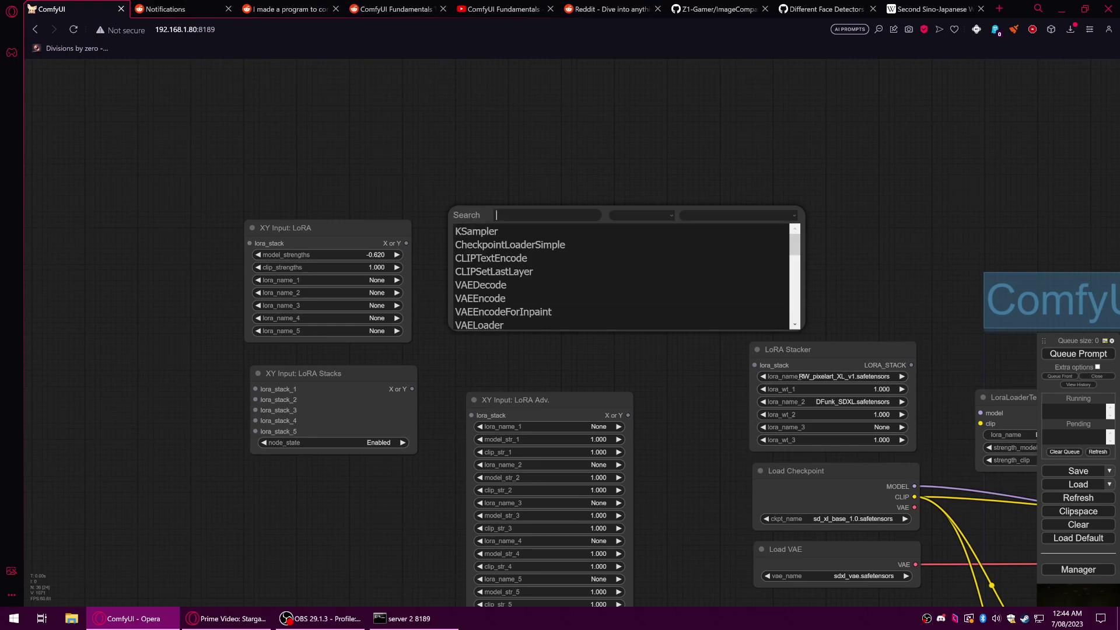
text(xy)
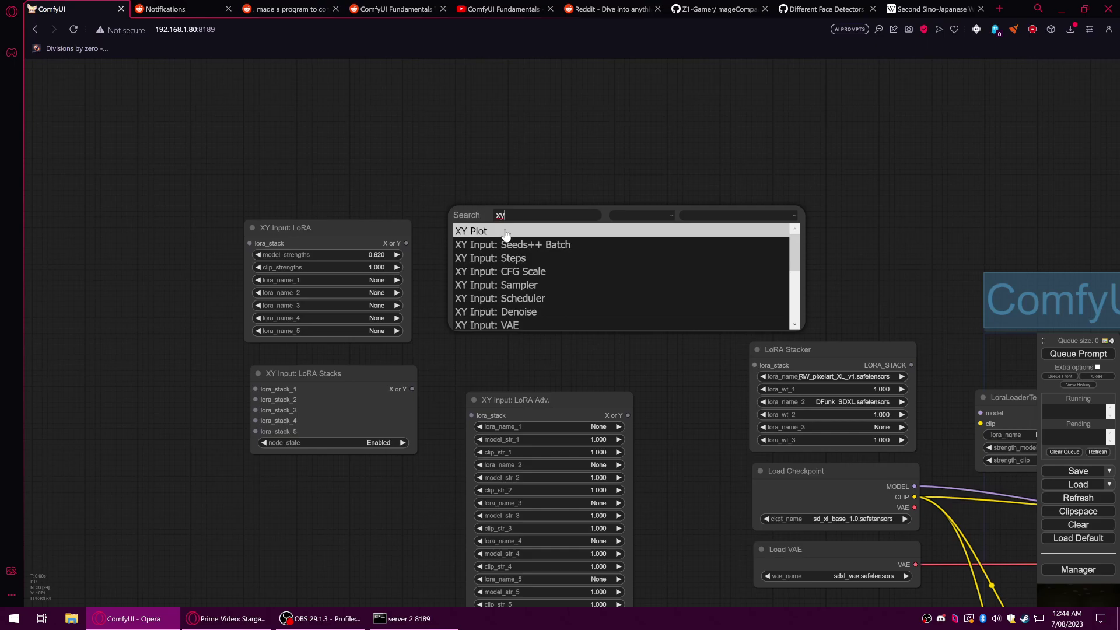
scroll(514, 262, down, 3)
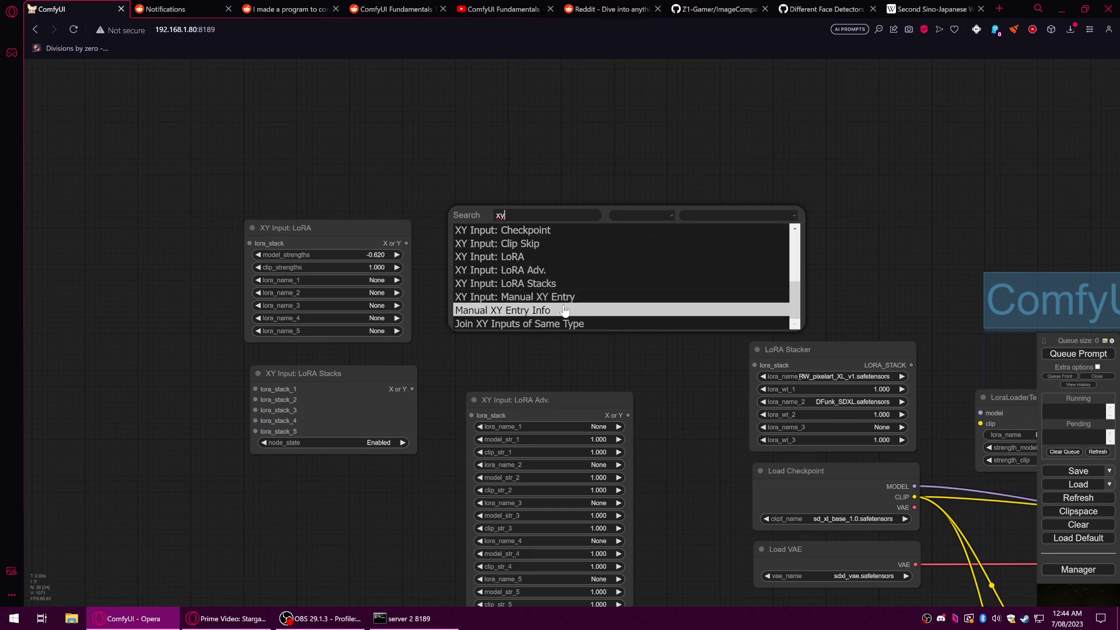
scroll(556, 268, up, 3)
click(512, 232)
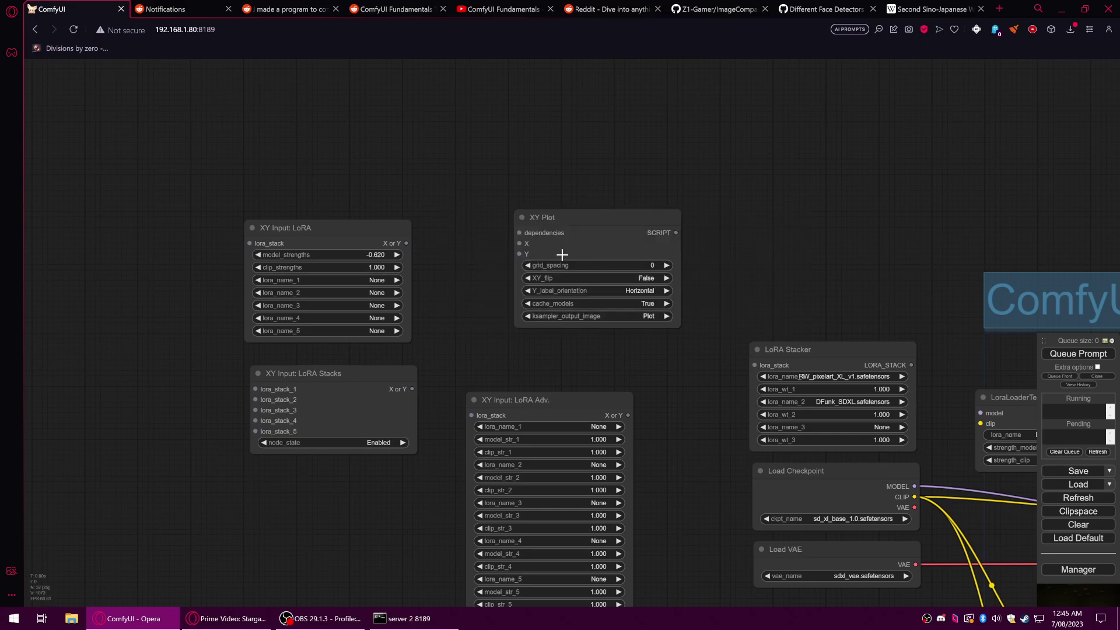
drag(627, 415, 666, 397)
drag(562, 400, 546, 397)
drag(487, 352, 462, 389)
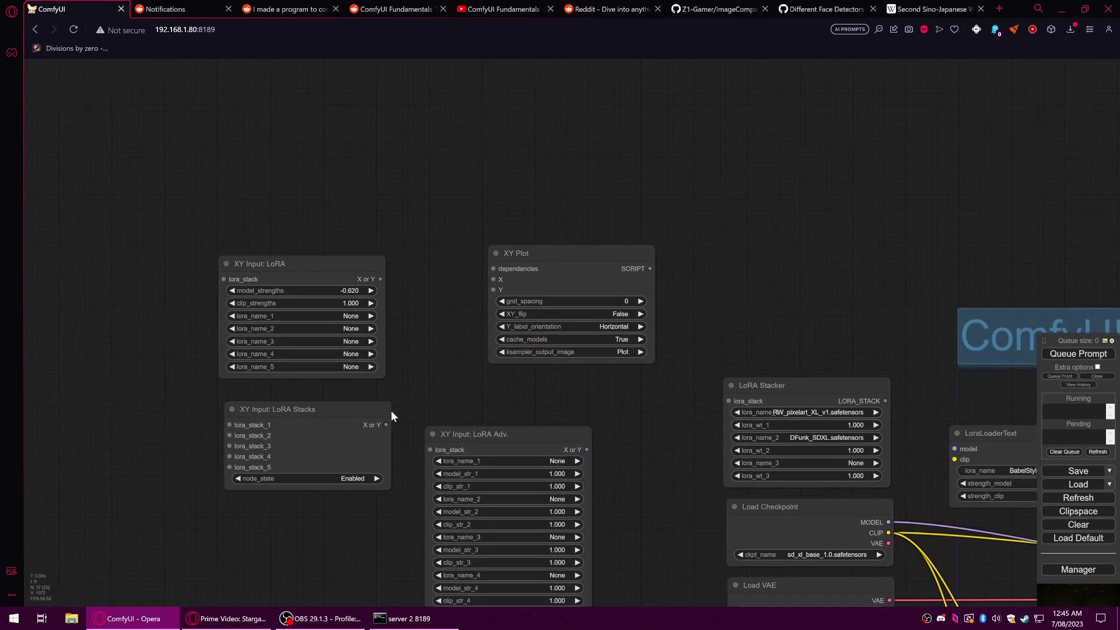
Move the XY Input: LoRA node close to the input side of the XY Plot node.
drag(386, 425, 470, 286)
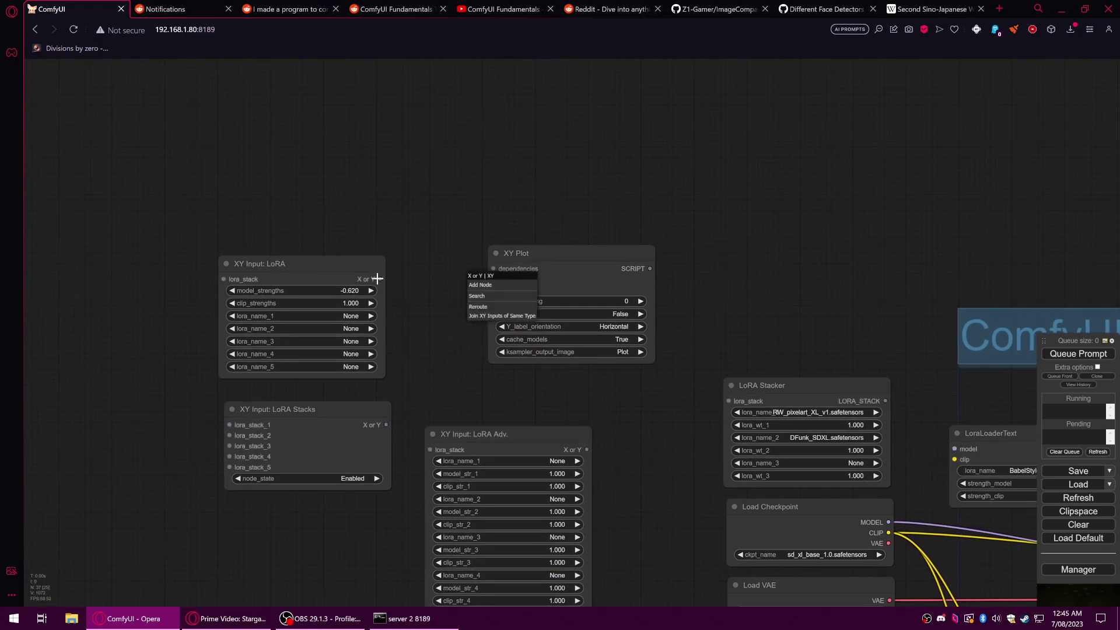
drag(384, 277, 470, 246)
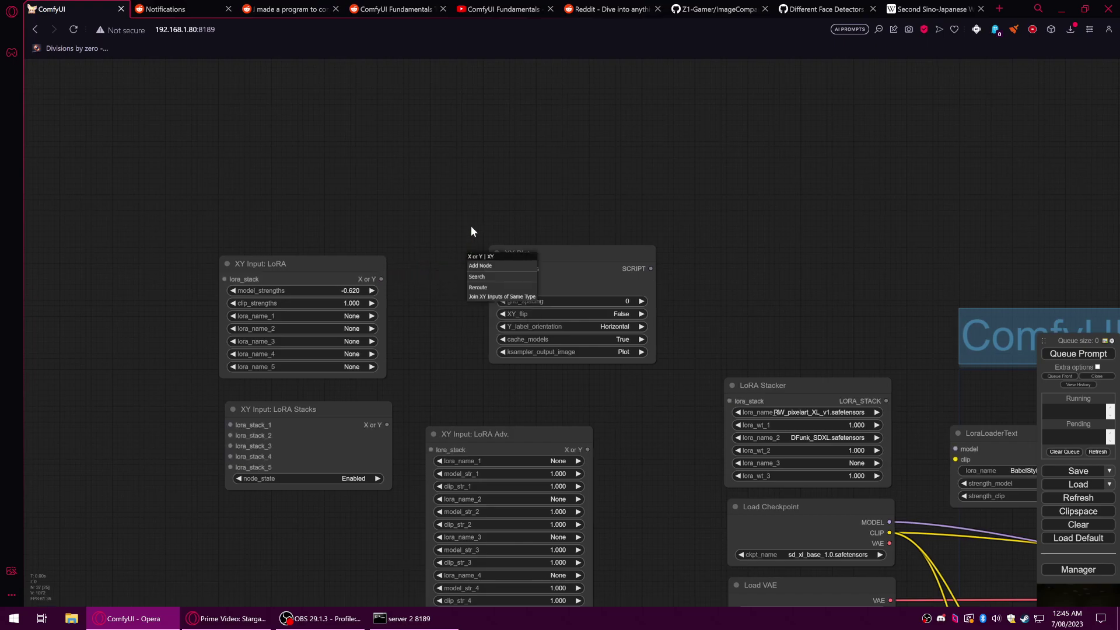
scroll(493, 271, down, 1)
drag(385, 270, 455, 248)
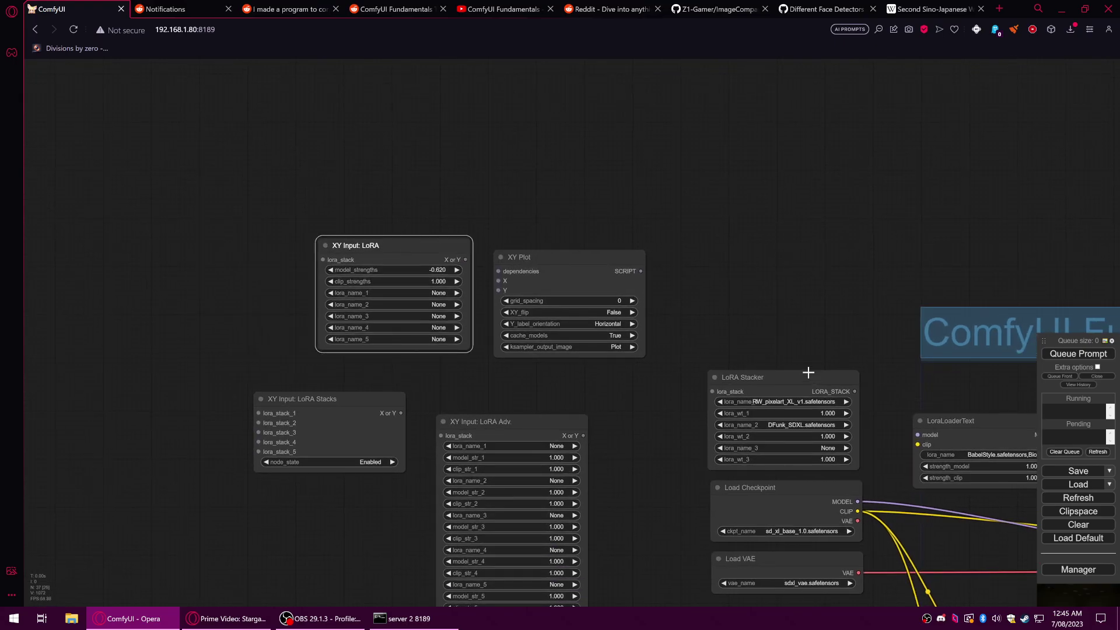
Move the LoRA Stacker above the XY Input: LoRA node and remove the remaining LoraLoaderText node.
drag(816, 378, 424, 132)
scroll(857, 412, down, 3)
drag(771, 403, 515, 354)
drag(707, 377, 106, 249)
right_click(119, 239)
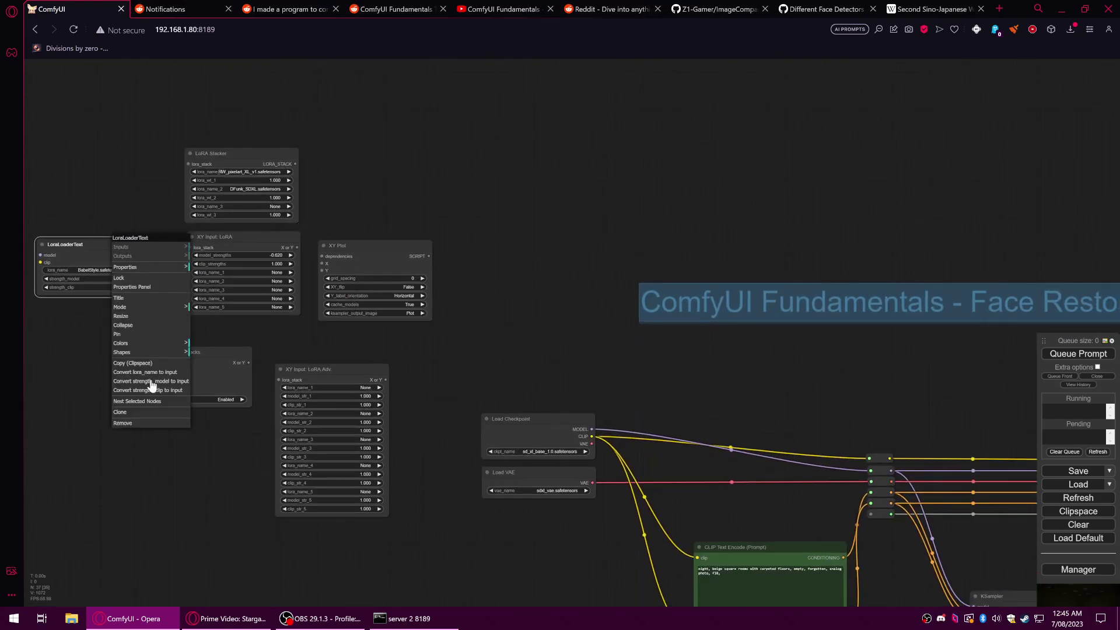
click(134, 424)
Add a second LoRA Stacker left of the existing one and feed its output into the existing LoRA Stacker and XY Input: LoRA.
drag(157, 355, 292, 320)
scroll(355, 295, up, 6)
drag(436, 232, 367, 212)
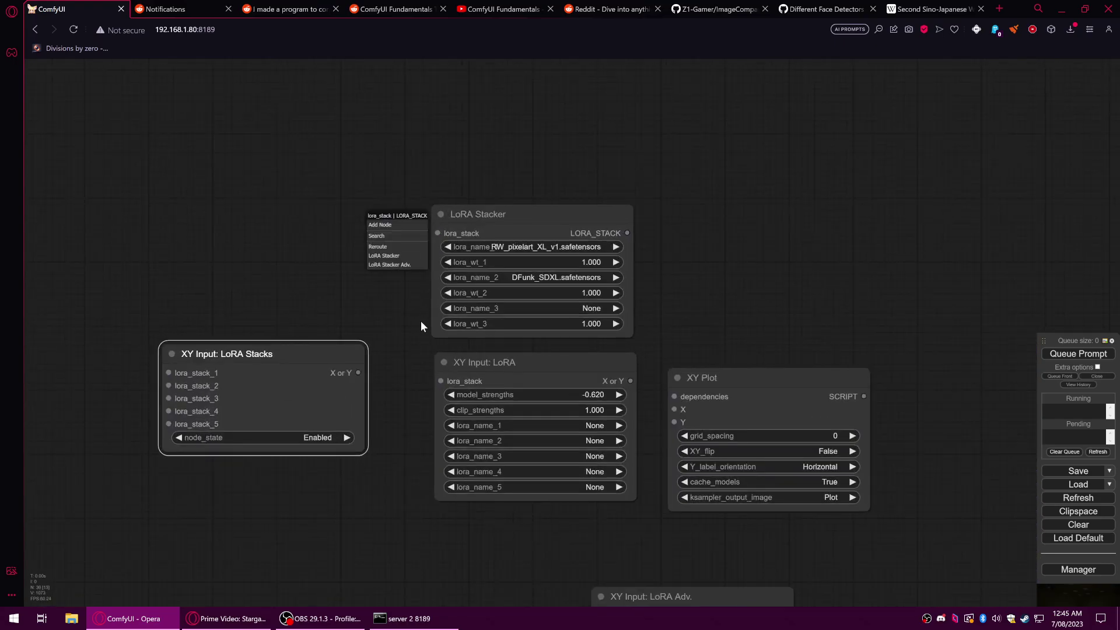
click(406, 256)
drag(470, 233, 285, 214)
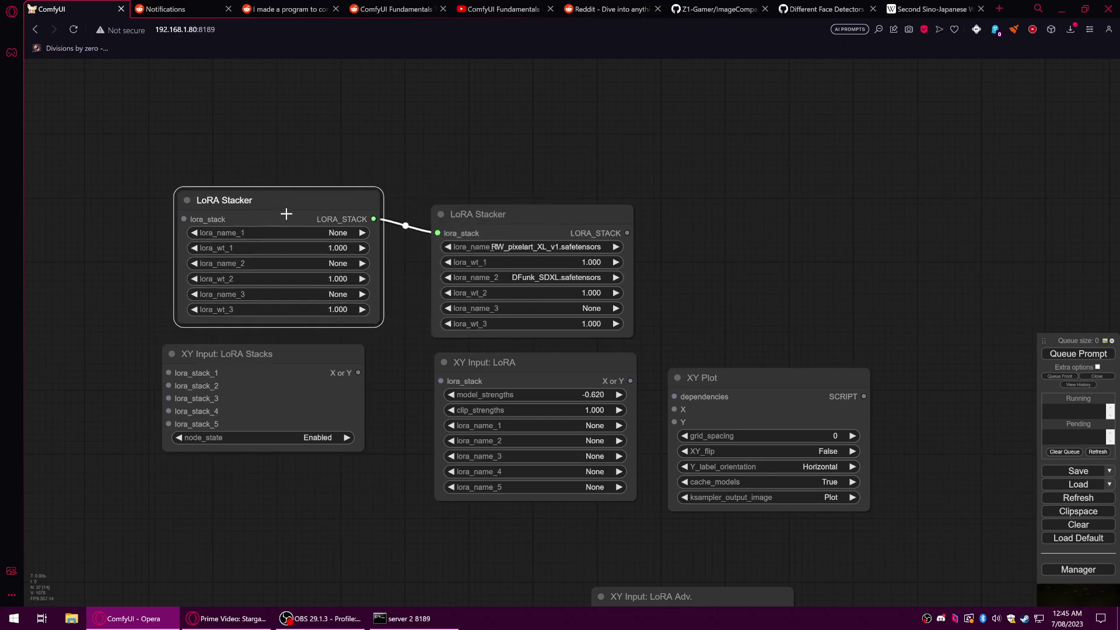
click(421, 337)
drag(440, 380, 373, 220)
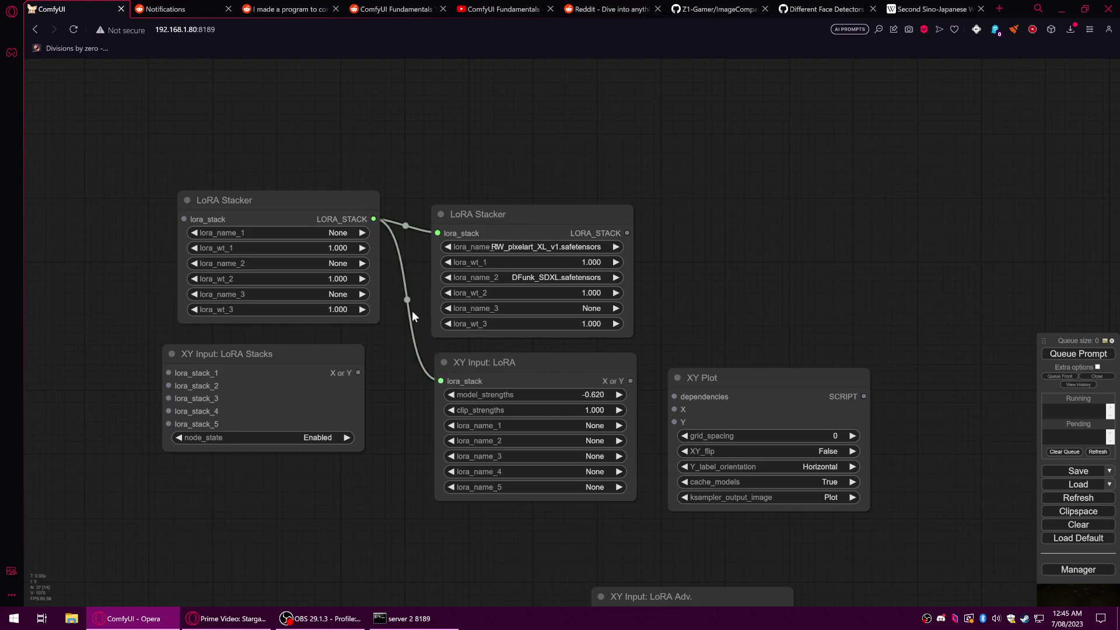
Connect the XY Input: LoRA output to the X input of XY Plot and move XY Input: LoRA slightly down.
drag(629, 381, 674, 409)
drag(605, 361, 601, 386)
scroll(859, 546, down, 1)
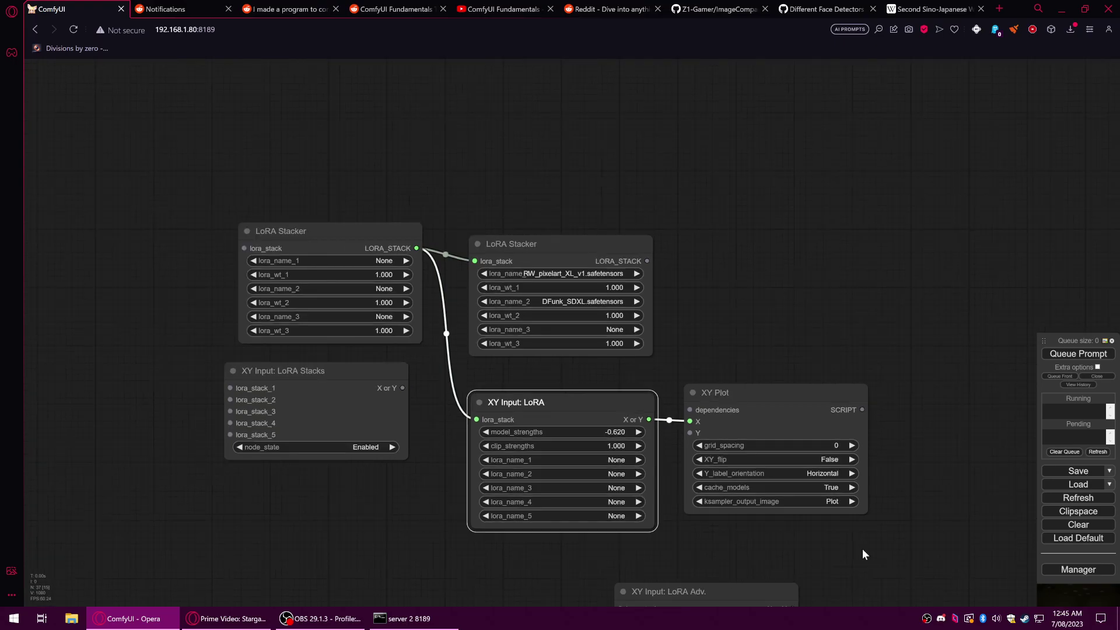
Remove the XY Input: LoRA Stacks node.
drag(857, 546, 746, 413)
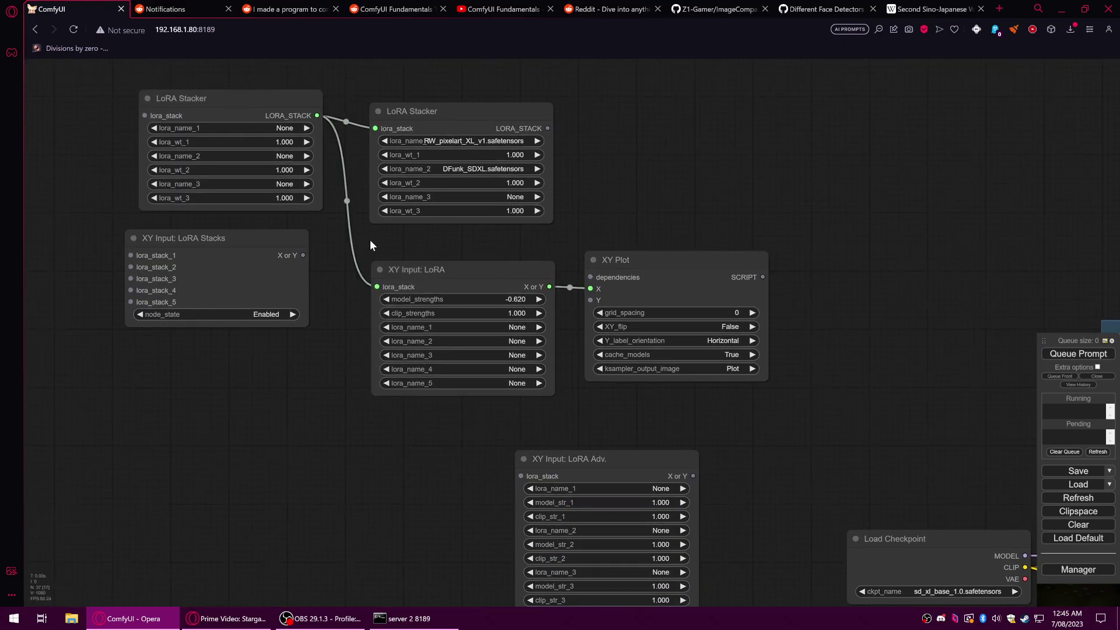
right_click(240, 229)
click(248, 393)
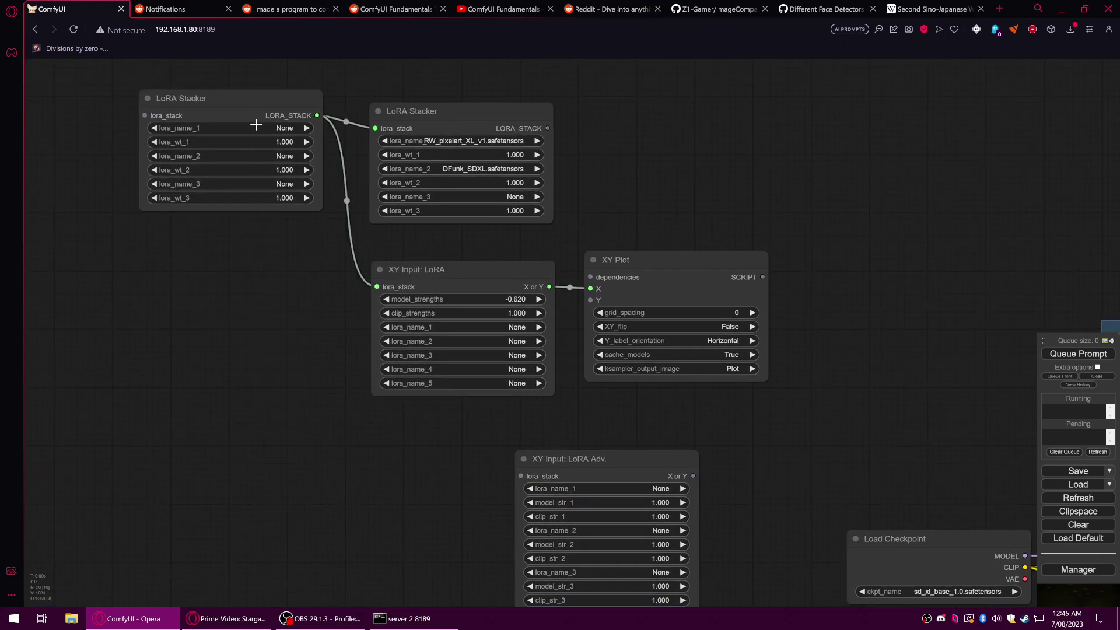
Place the empty LoRA Stacker left of XY Input: LoRA and remove the LoRA Stacker holding RW_pixelart_XL_v1 and DFunk_SDXL.
drag(255, 124, 254, 261)
right_click(494, 112)
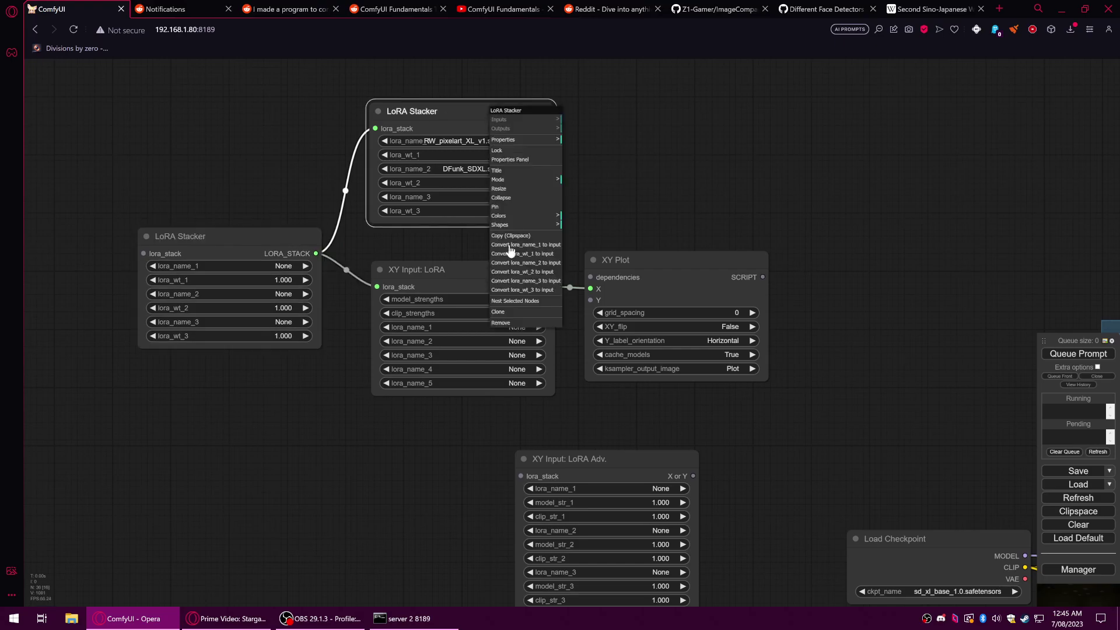
click(524, 328)
click(475, 120)
right_click(477, 115)
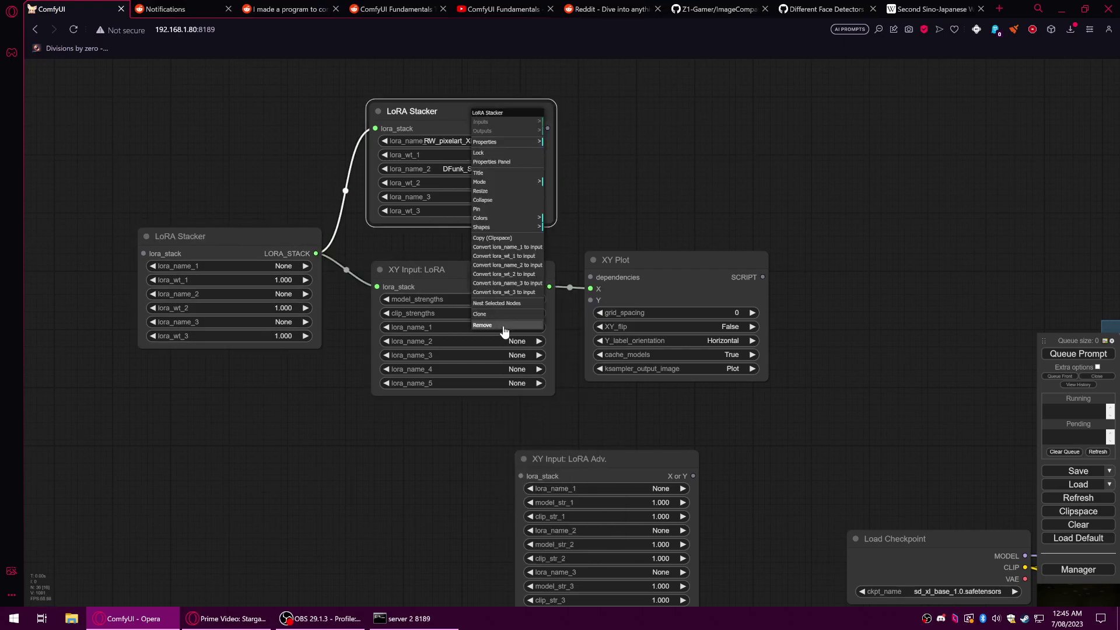
click(504, 325)
Remove the remaining LoRA Stacker node feeding XY Input: LoRA.
drag(292, 254, 319, 290)
right_click(311, 277)
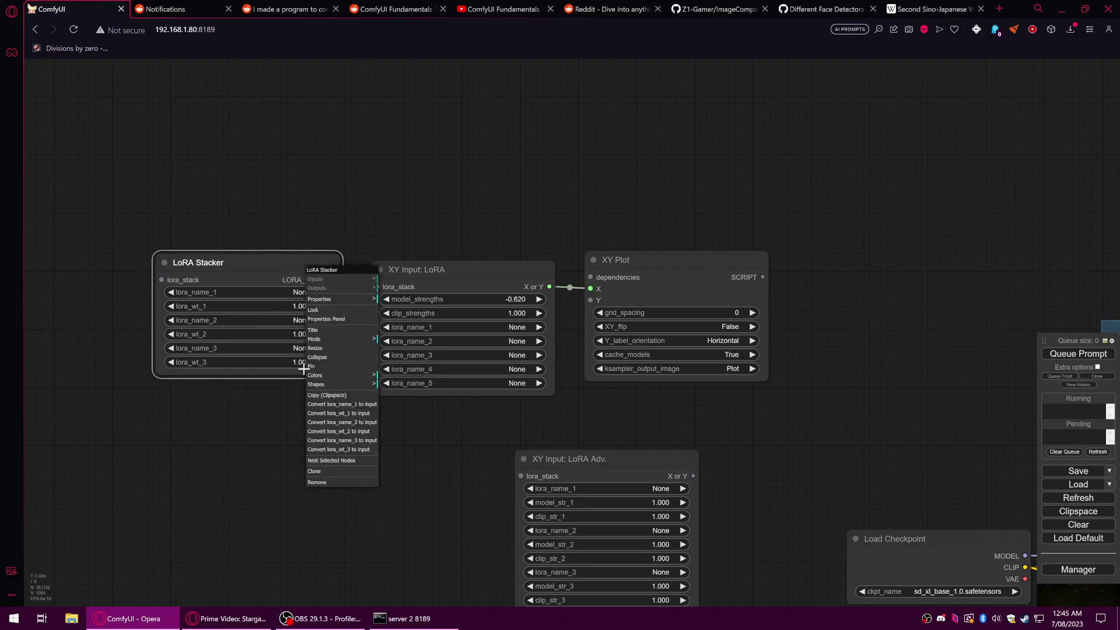
click(336, 483)
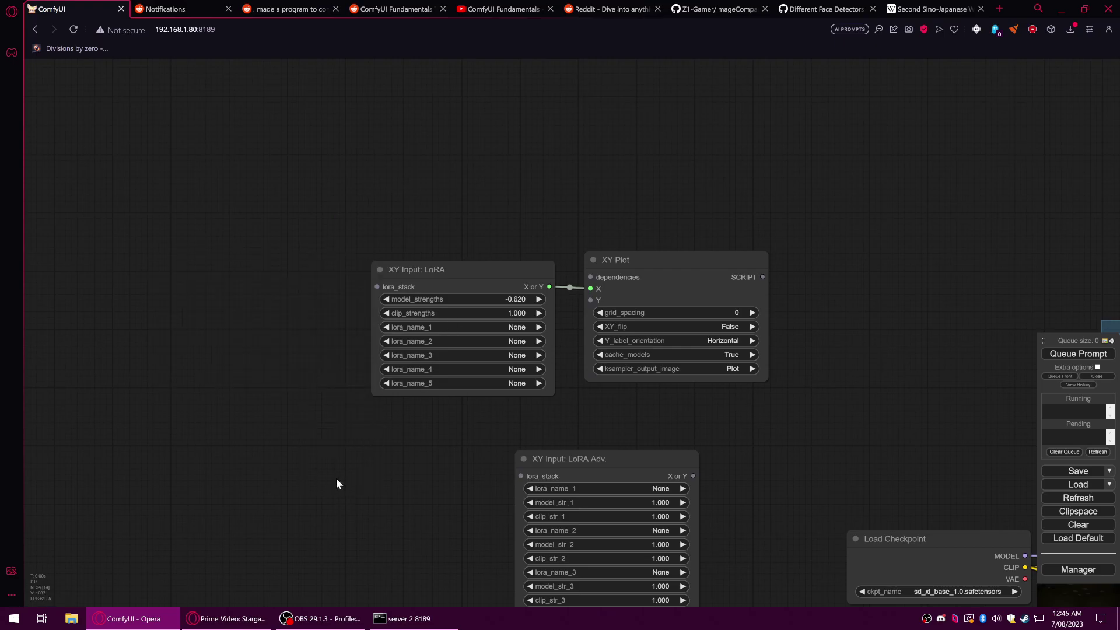
click(452, 299)
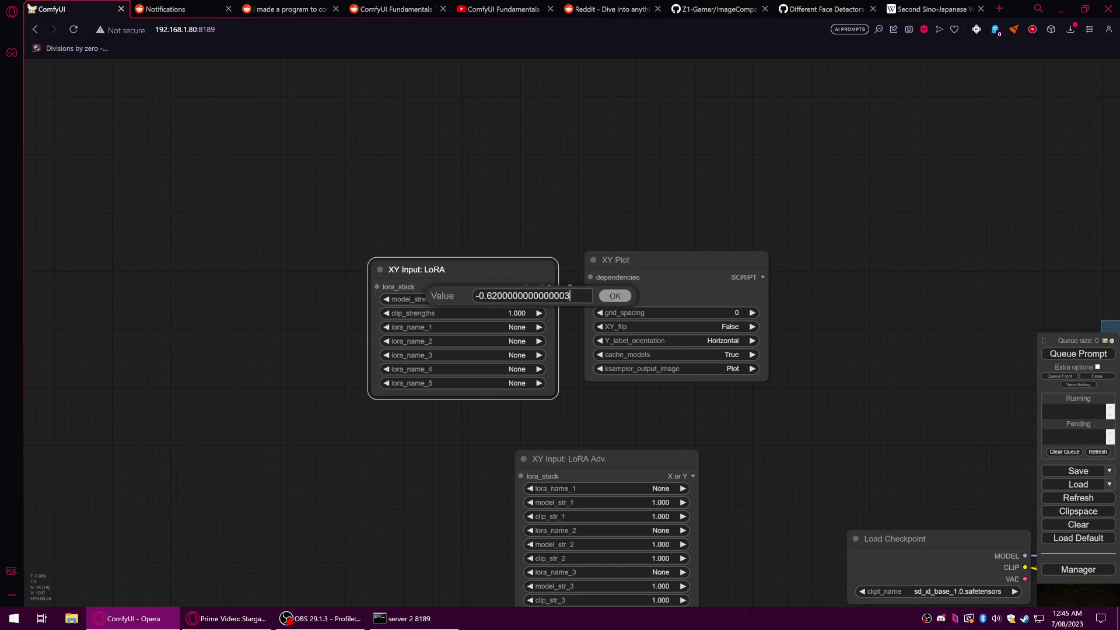
click(613, 296)
scroll(432, 338, up, 1)
scroll(433, 338, up, 1)
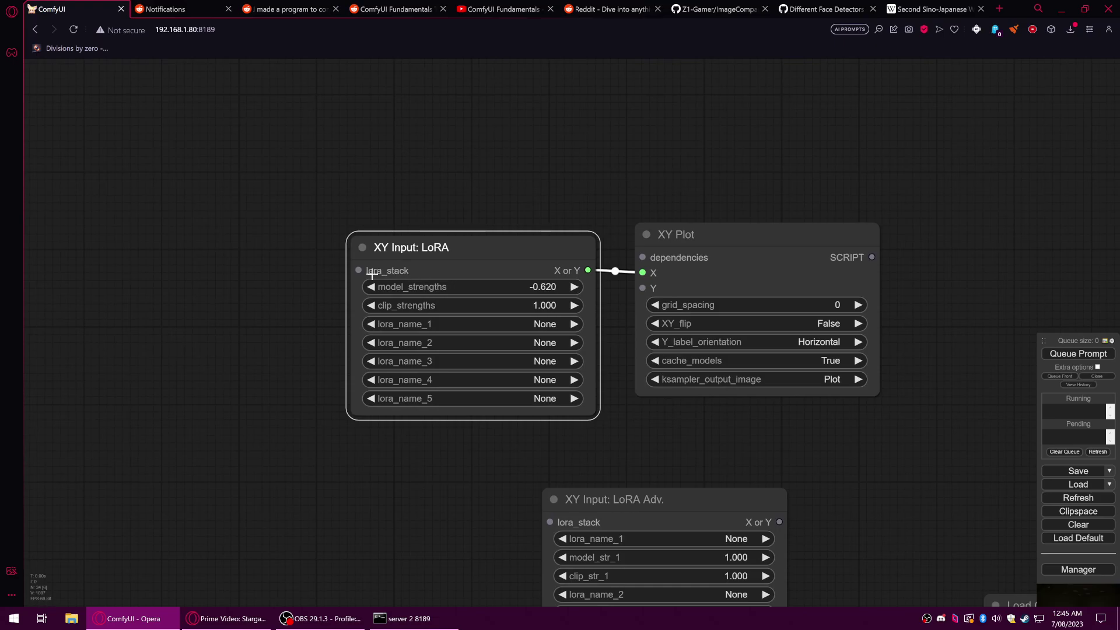
Add a LoRA Stacker feeding the lora_stack input of XY Input: LoRA and align it to the left of that node.
drag(358, 270, 301, 263)
click(309, 300)
scroll(300, 337, down, 1)
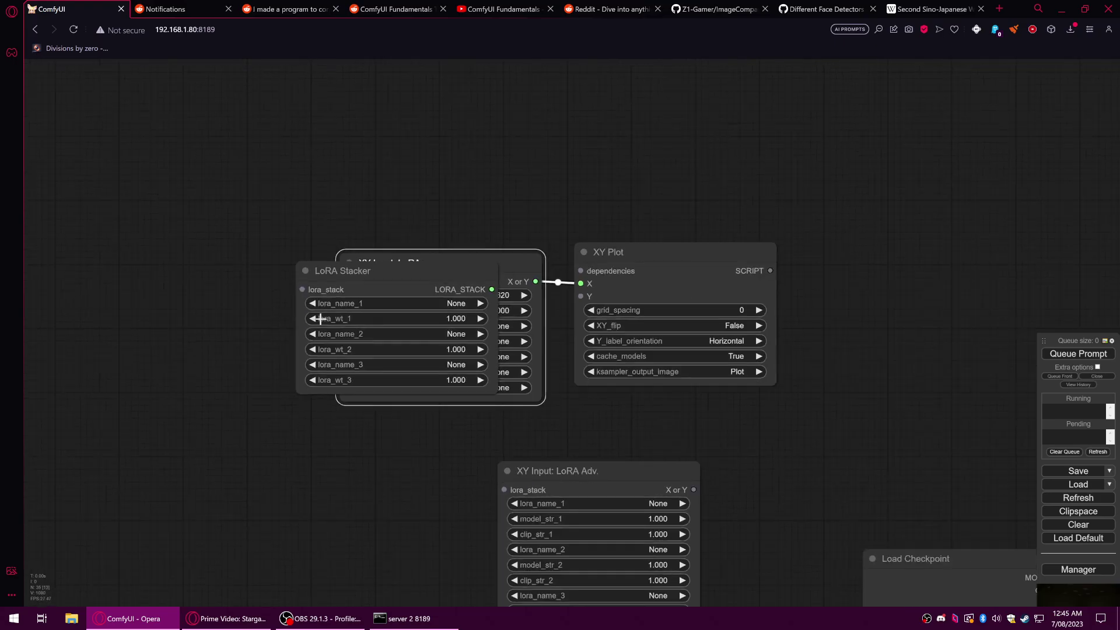
drag(362, 286, 157, 286)
drag(317, 220, 390, 221)
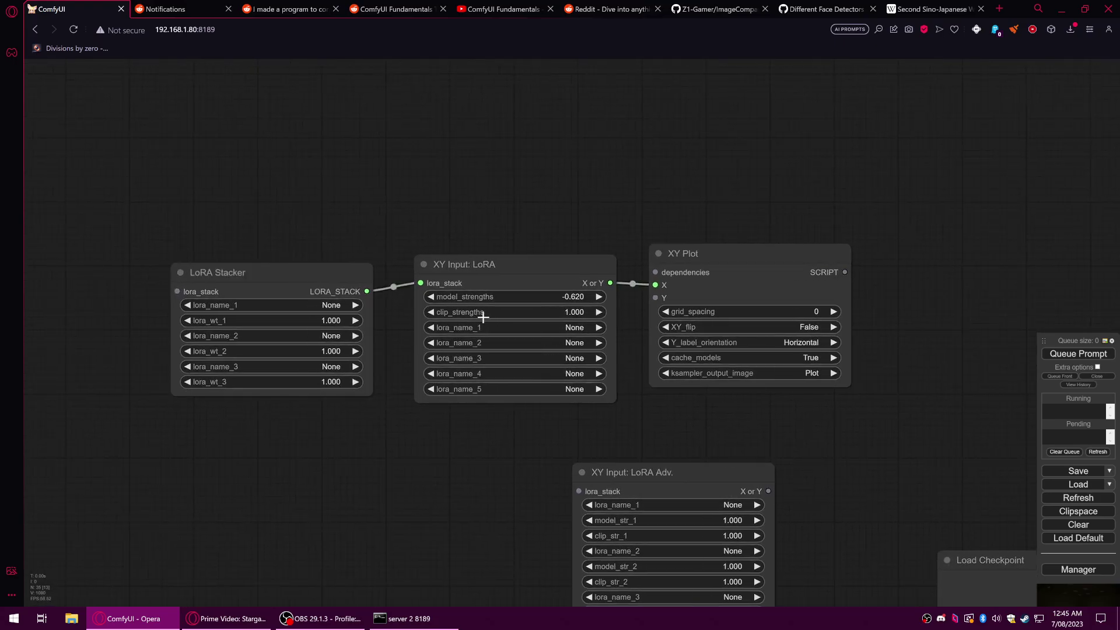
mouse_move(305, 291)
mouse_down()
mouse_move(310, 268)
mouse_move(310, 283)
mouse_up()
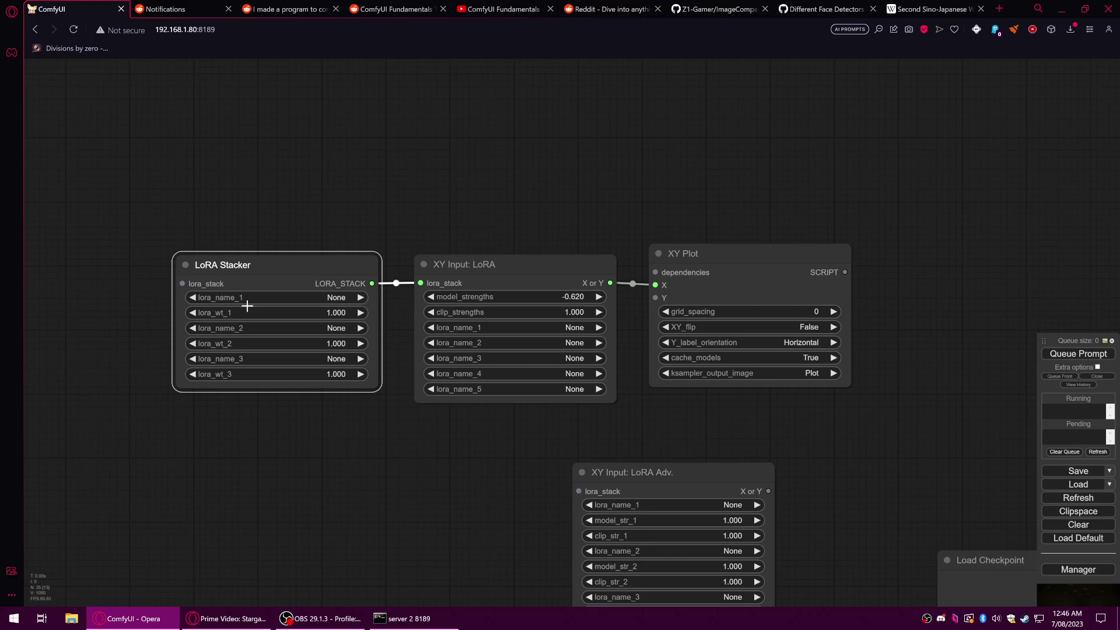
Set model_strengths in XY Input: LoRA to -1.
click(579, 296)
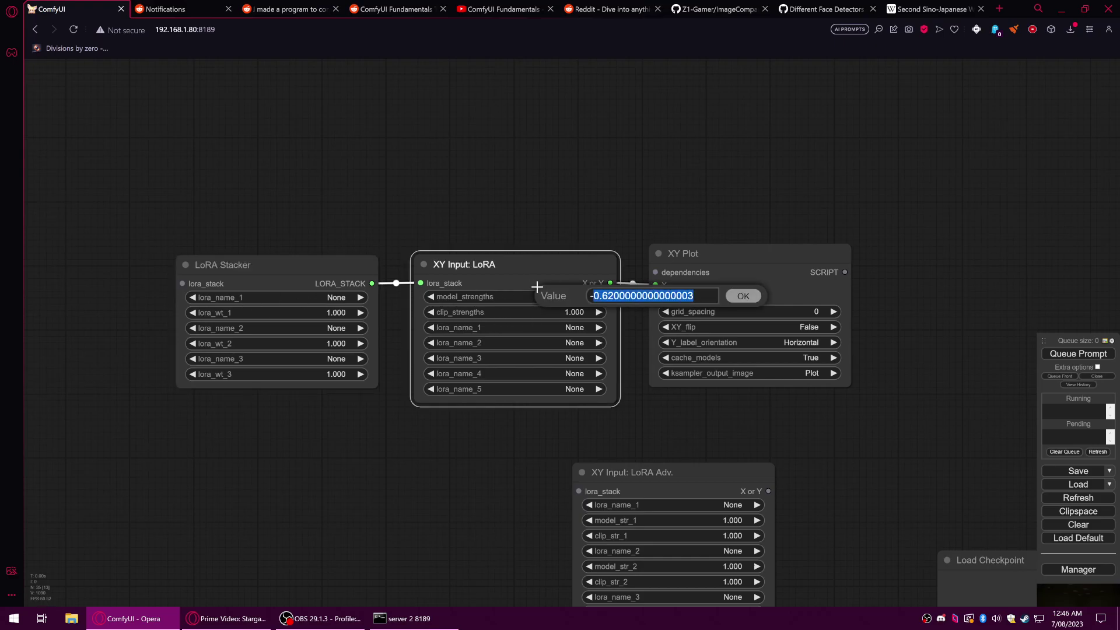
text(-1)
key(Return)
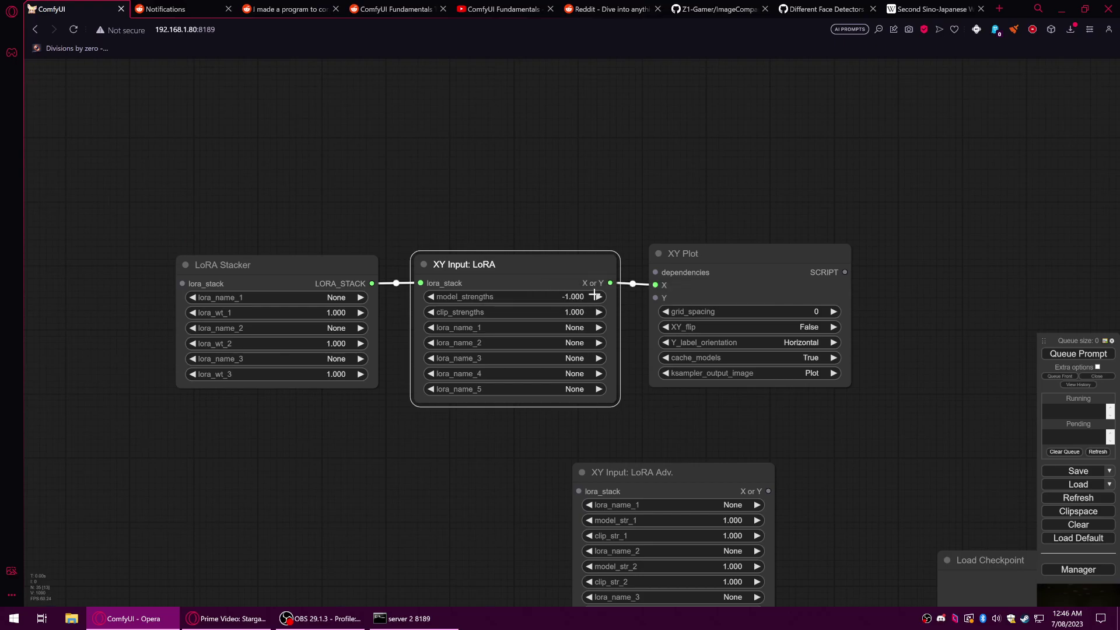
Set model_strengths in XY Input: LoRA to 1.
click(437, 297)
click(583, 297)
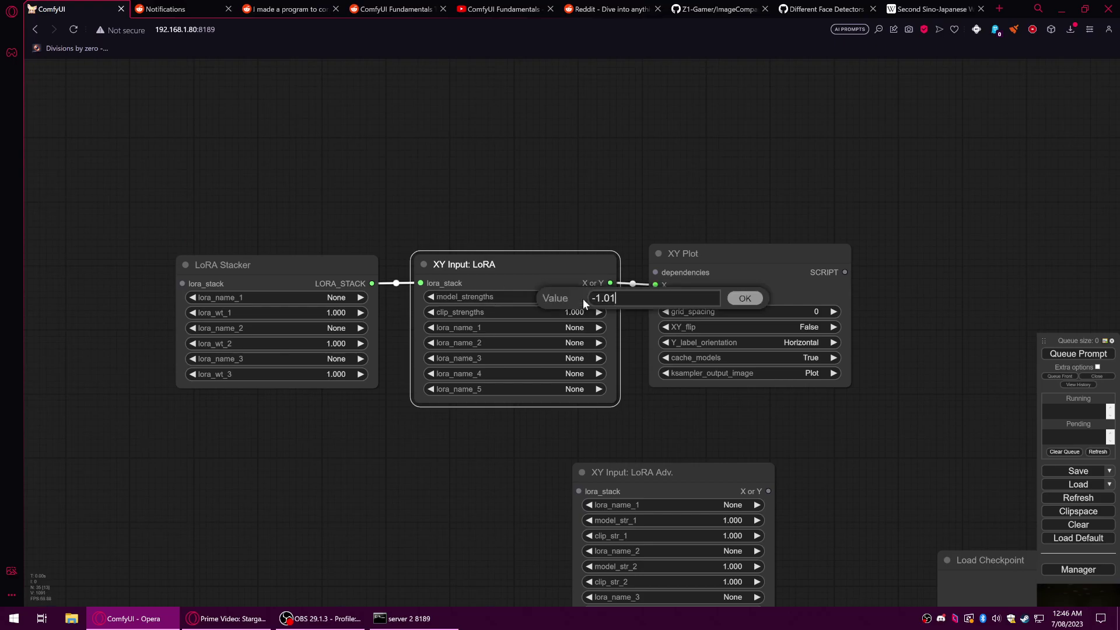
drag(617, 297, 579, 293)
click(744, 299)
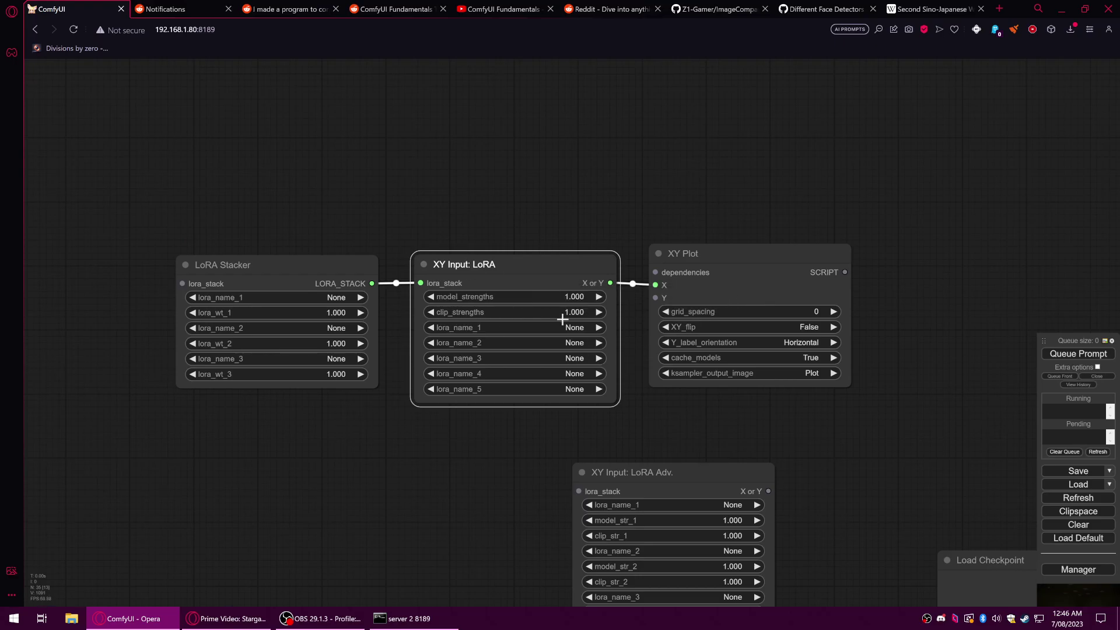
Set lora_name_1 to DFunk_SDXL, lora_name_2 to RW_pixelart_XL_v1 and lora_name_3 to greg_rutkowski_xl_2 in XY Input: LoRA.
click(519, 328)
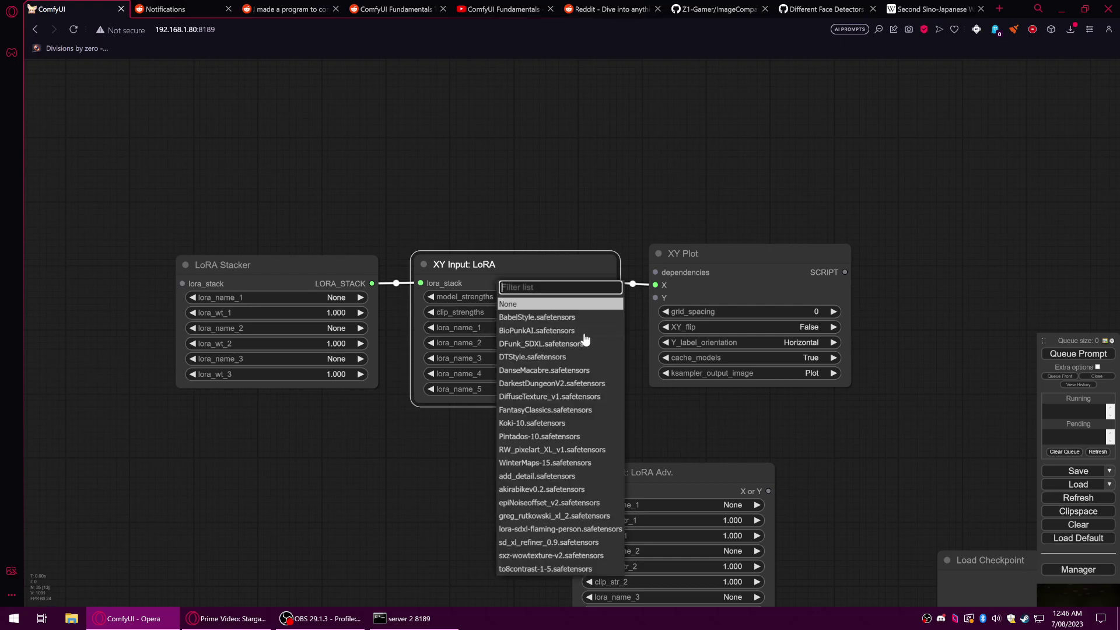
click(539, 344)
click(538, 342)
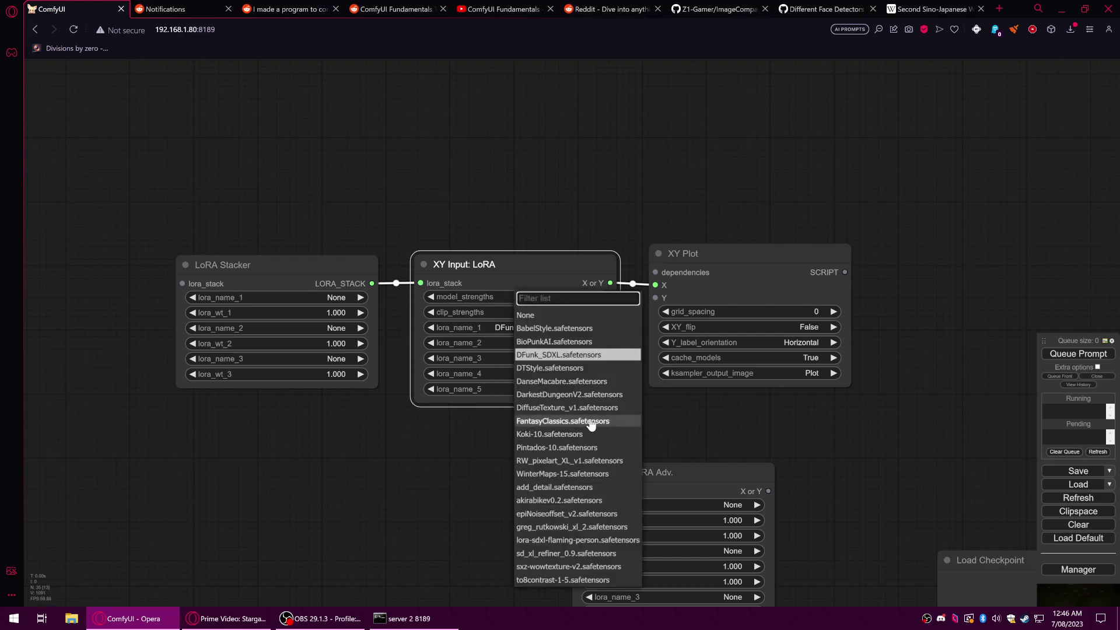
click(576, 460)
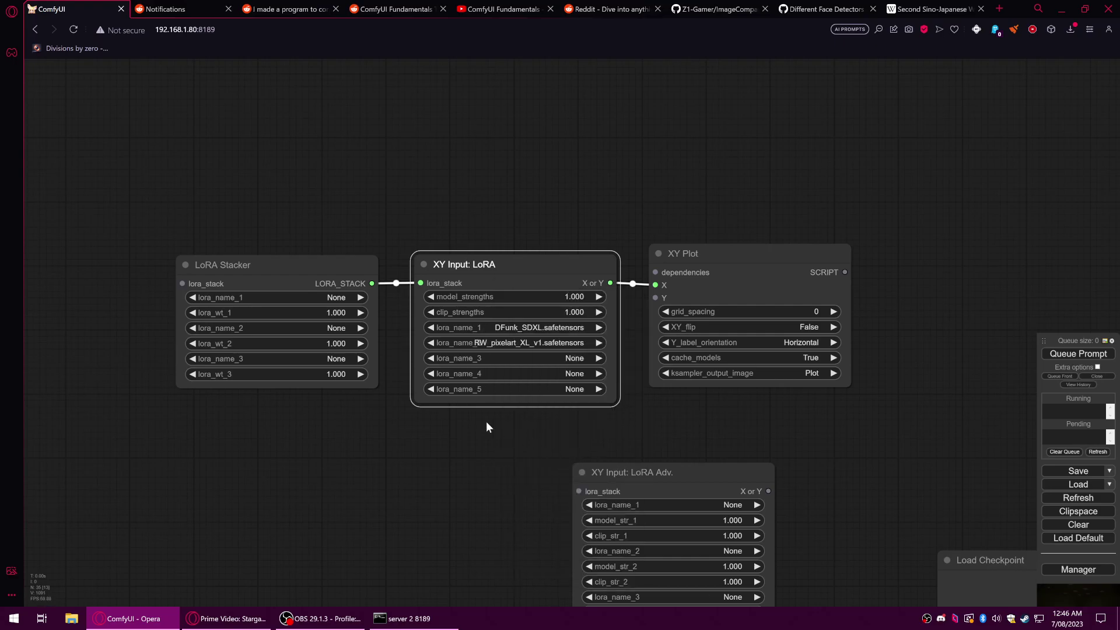
click(498, 358)
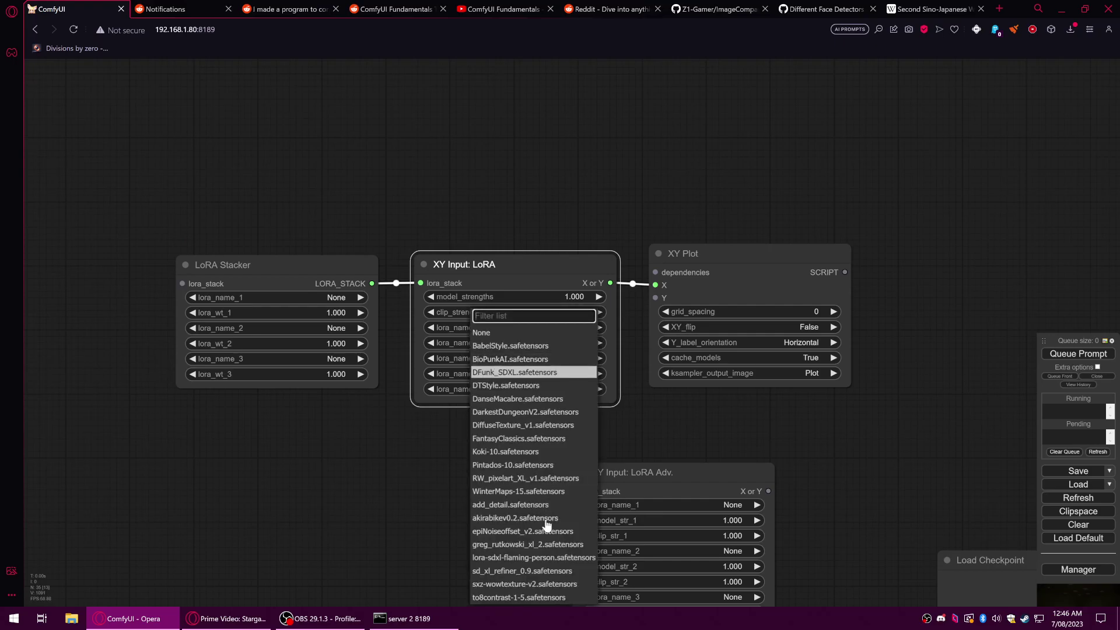
click(528, 544)
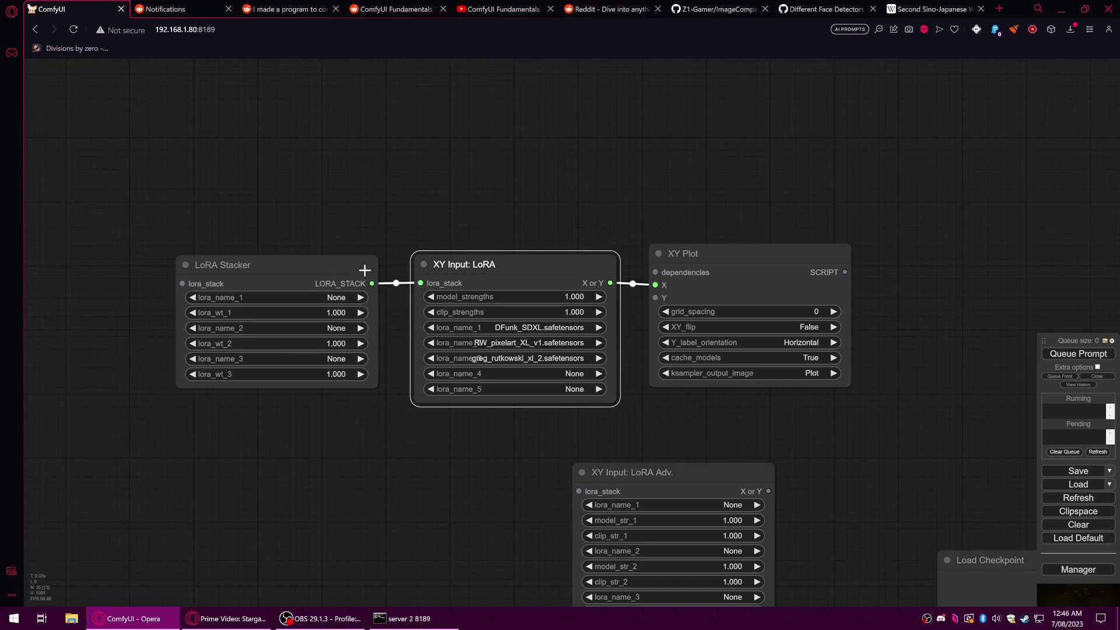
Remove the XY Input: LoRA Adv. node.
scroll(364, 270, down, 3)
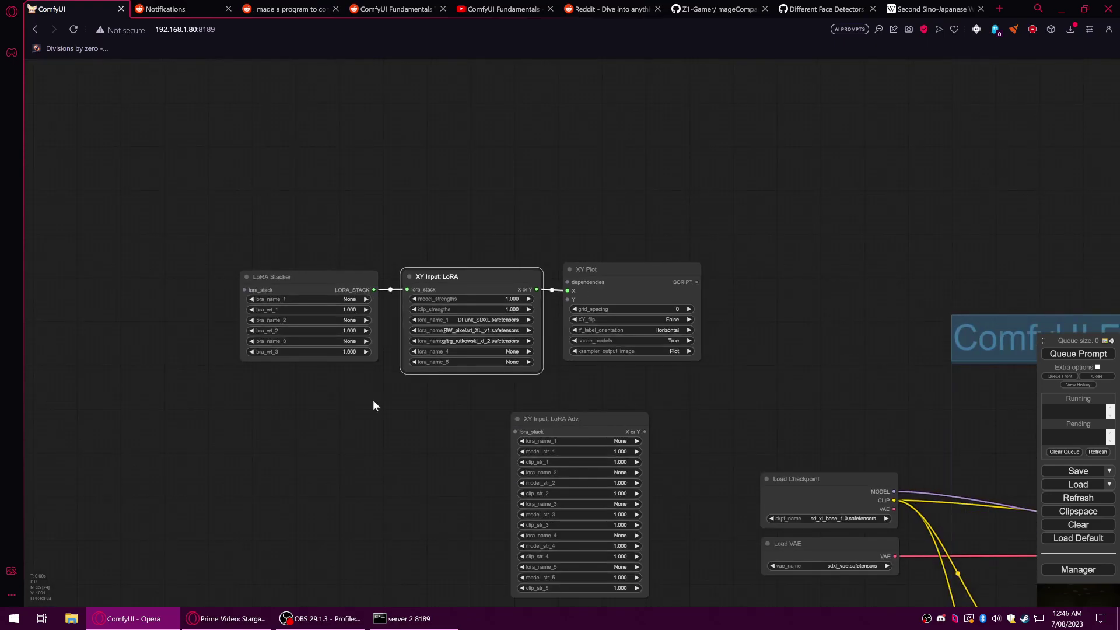
drag(363, 414, 224, 303)
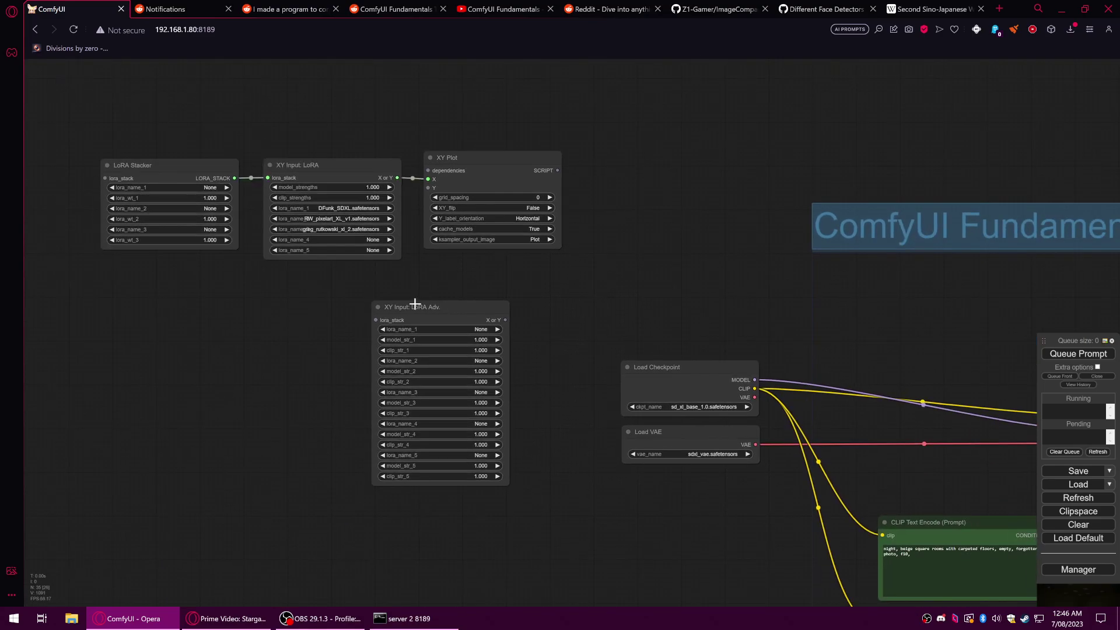
right_click(452, 309)
click(479, 594)
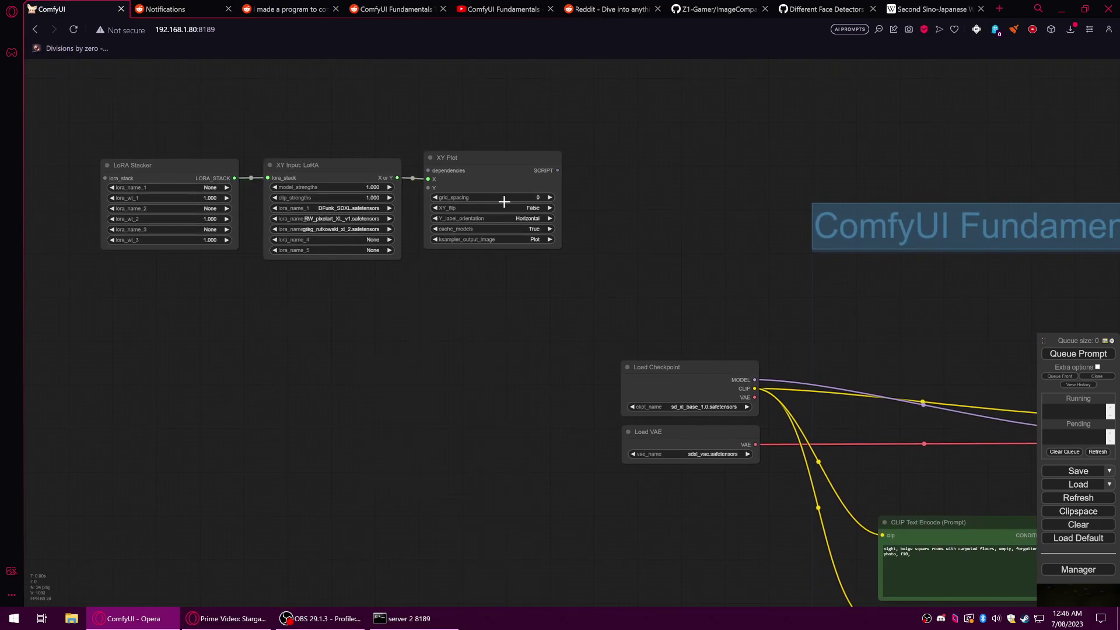
Spread out the chain by moving XY Plot to the right and XY Input: LoRA and its LoRA Stacker lower.
drag(497, 161, 613, 181)
drag(349, 174, 418, 244)
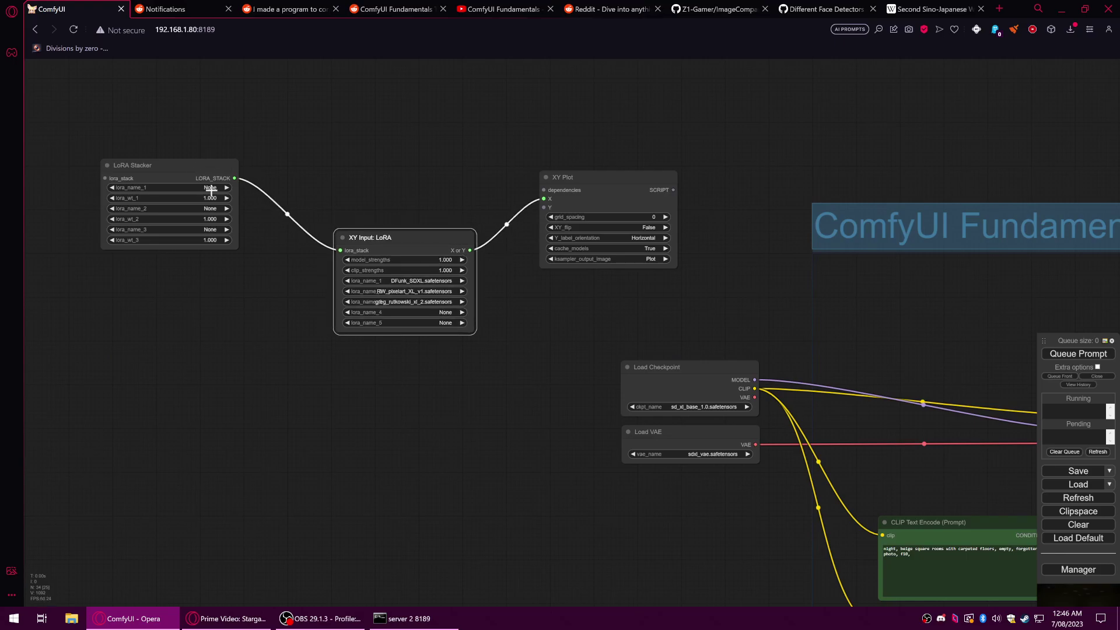
drag(205, 176, 256, 248)
drag(363, 175, 155, 322)
drag(465, 337, 528, 301)
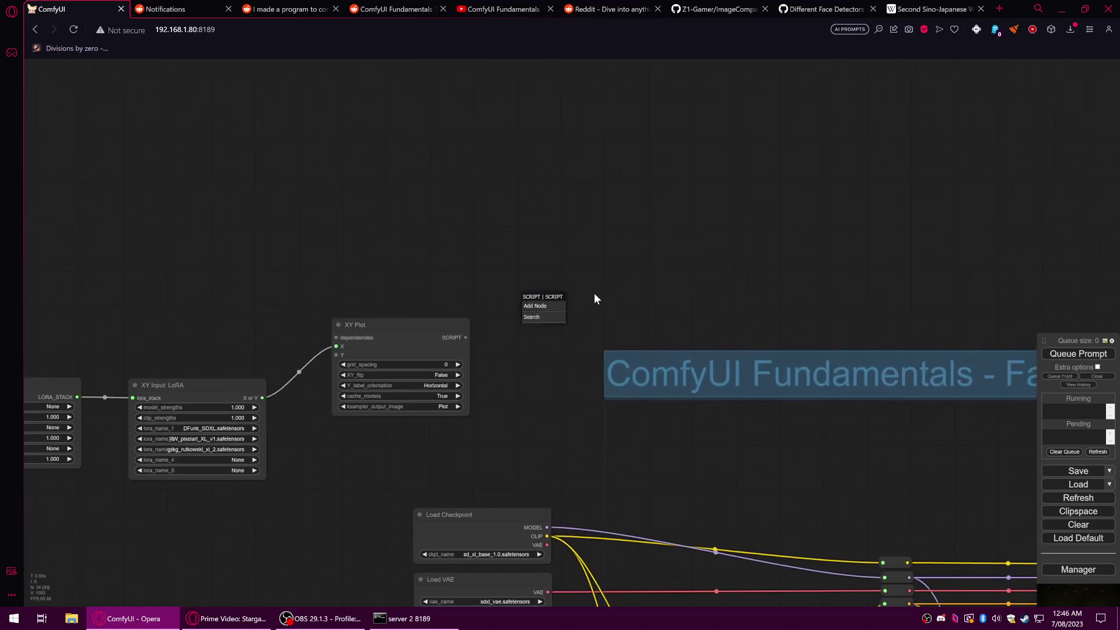
drag(466, 337, 491, 290)
mouse_move(492, 336)
mouse_down()
mouse_move(467, 324)
mouse_move(485, 320)
mouse_up()
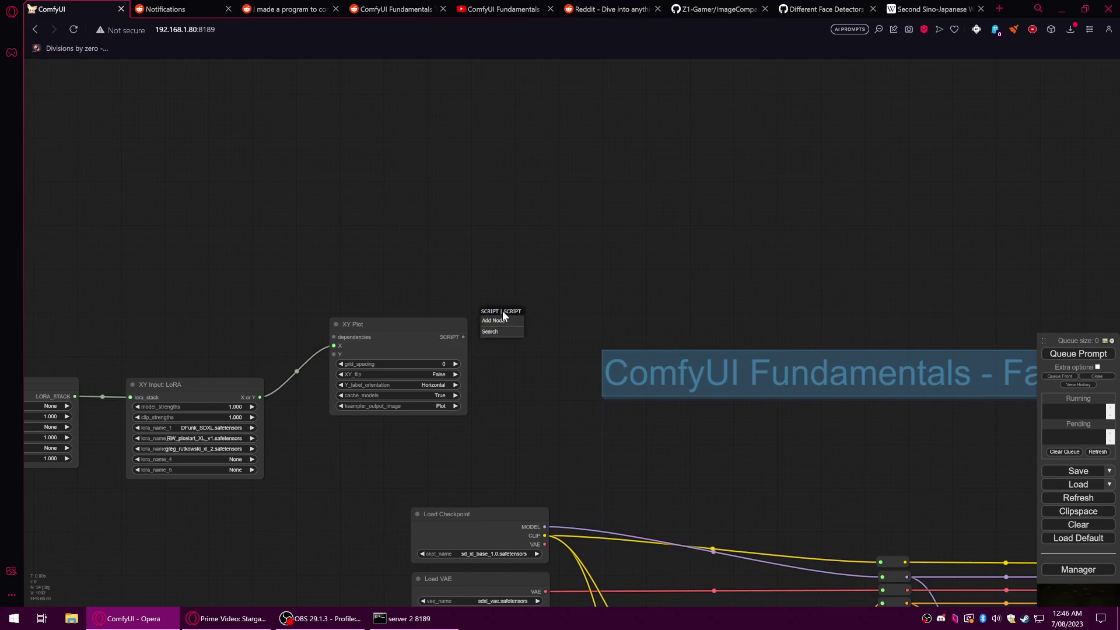
double_click(498, 270)
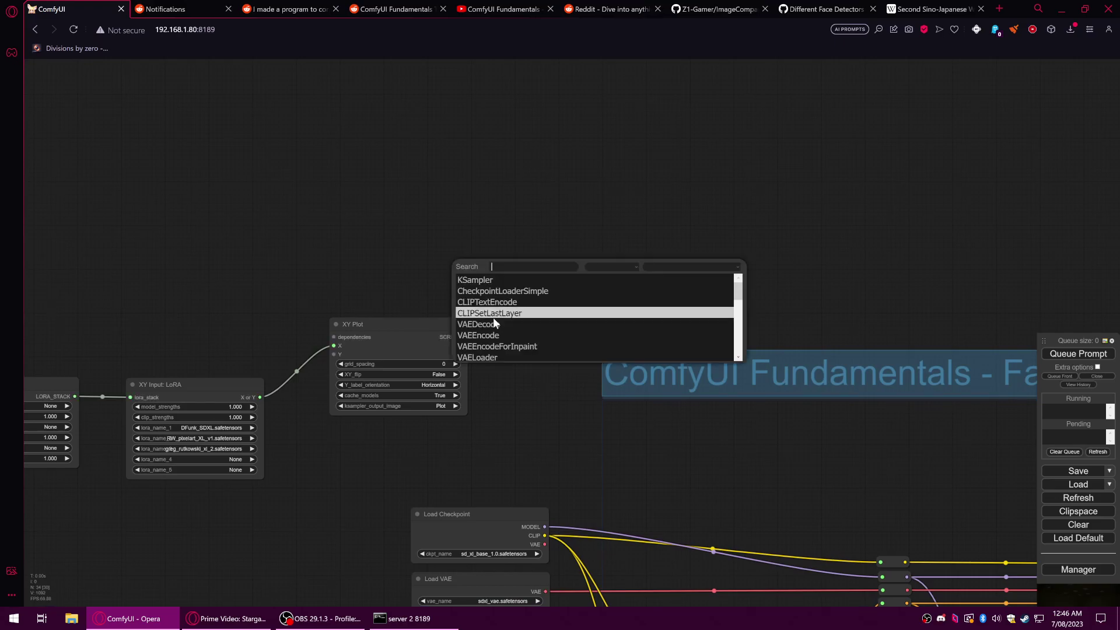
Browse the Efficiency Nodes XY Inputs, add a second XY Plot node and remove it again.
right_click(527, 226)
click(541, 229)
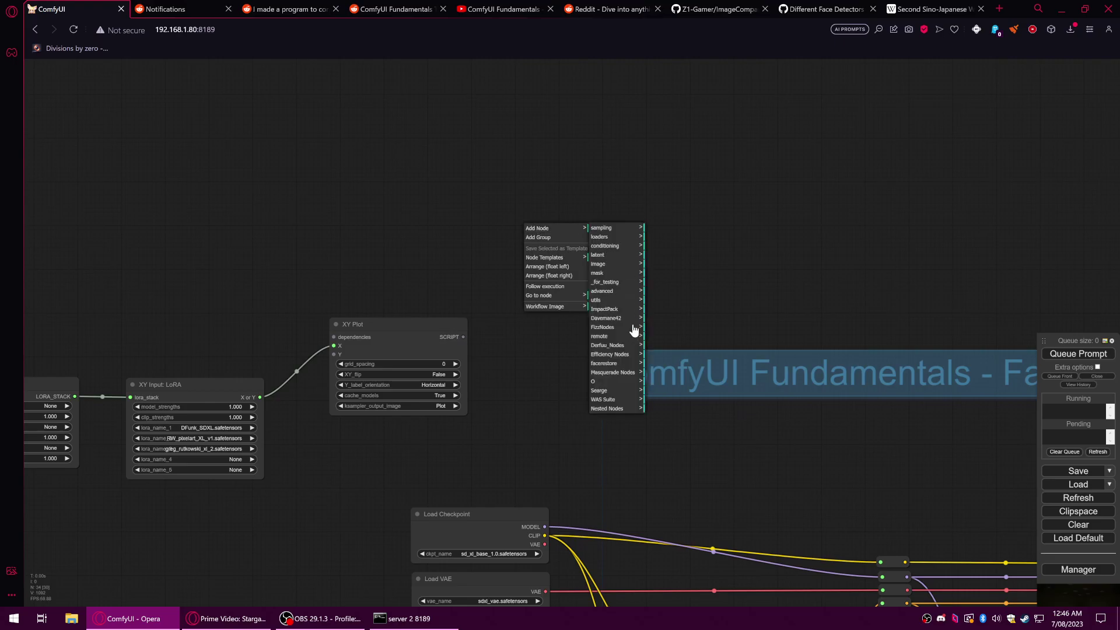
click(616, 310)
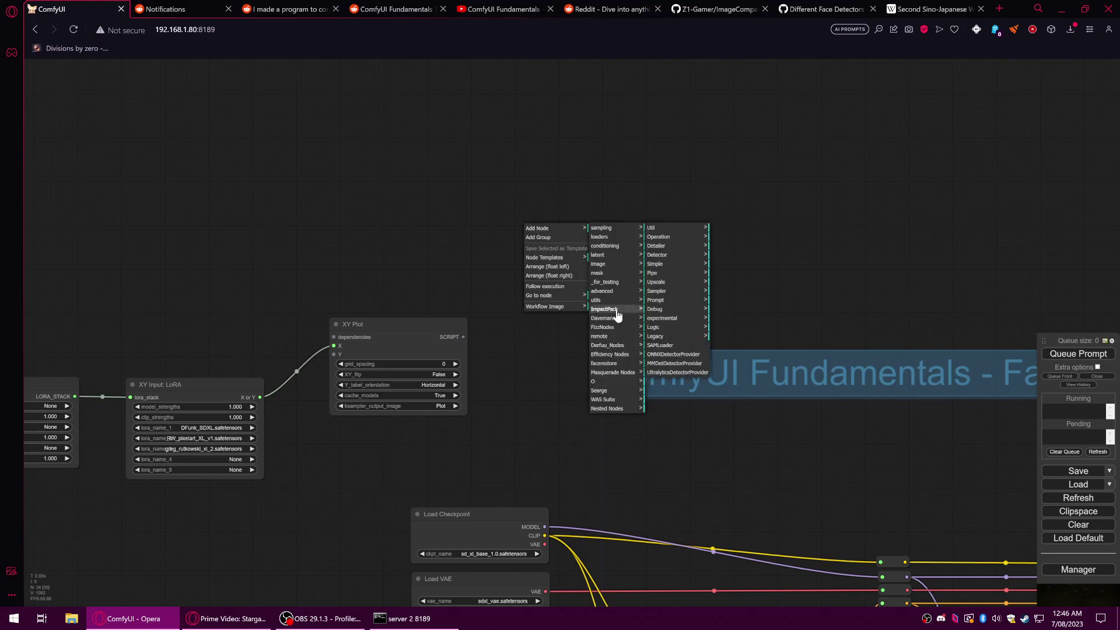
click(609, 354)
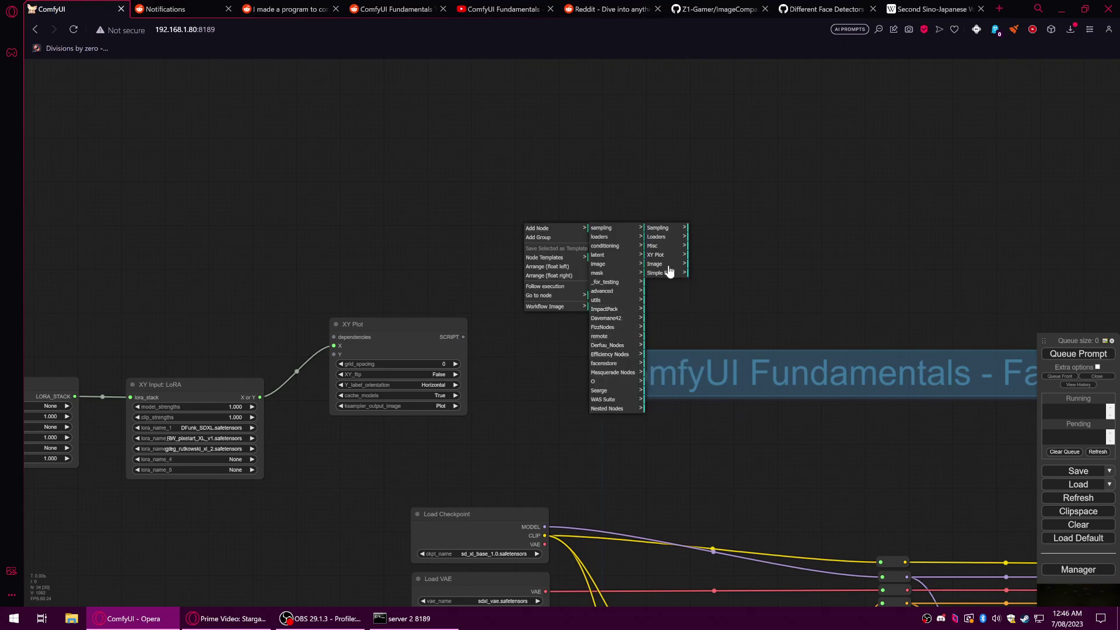
click(656, 255)
click(706, 228)
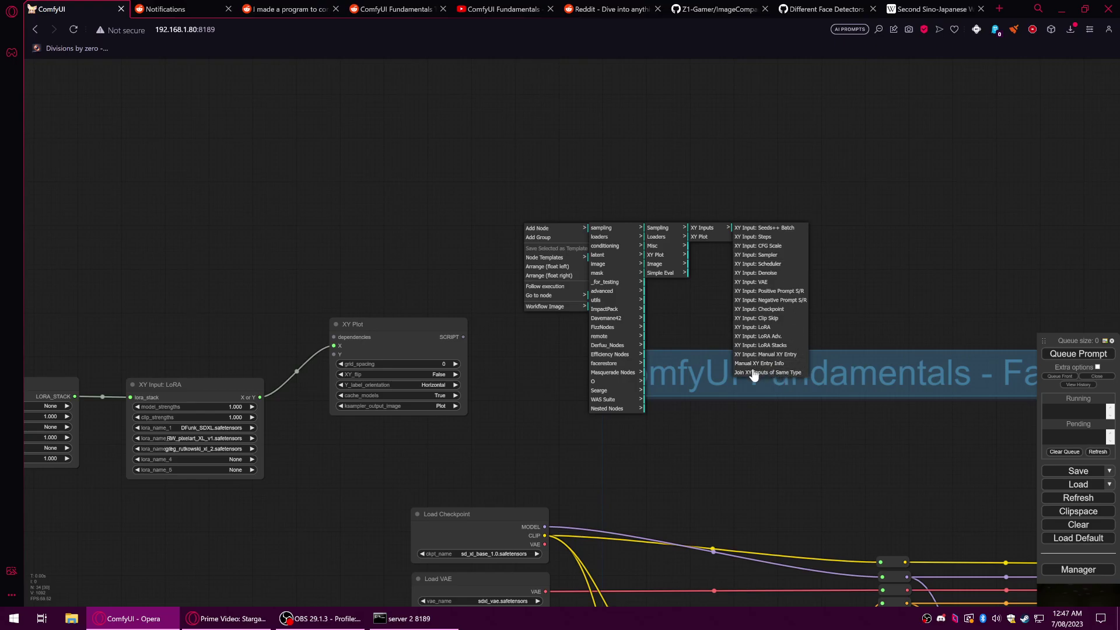
click(701, 237)
right_click(617, 220)
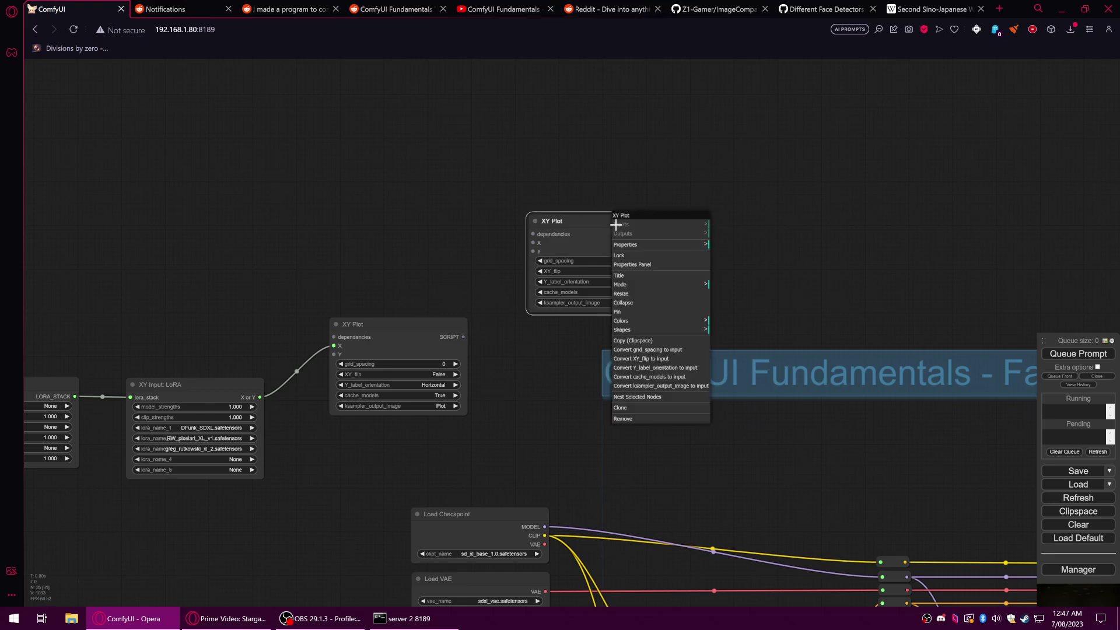
click(635, 419)
Add an Efficient Loader connected to the dependencies input of XY Plot and place it above XY Input: LoRA.
drag(617, 346, 745, 232)
drag(515, 224, 493, 231)
click(492, 227)
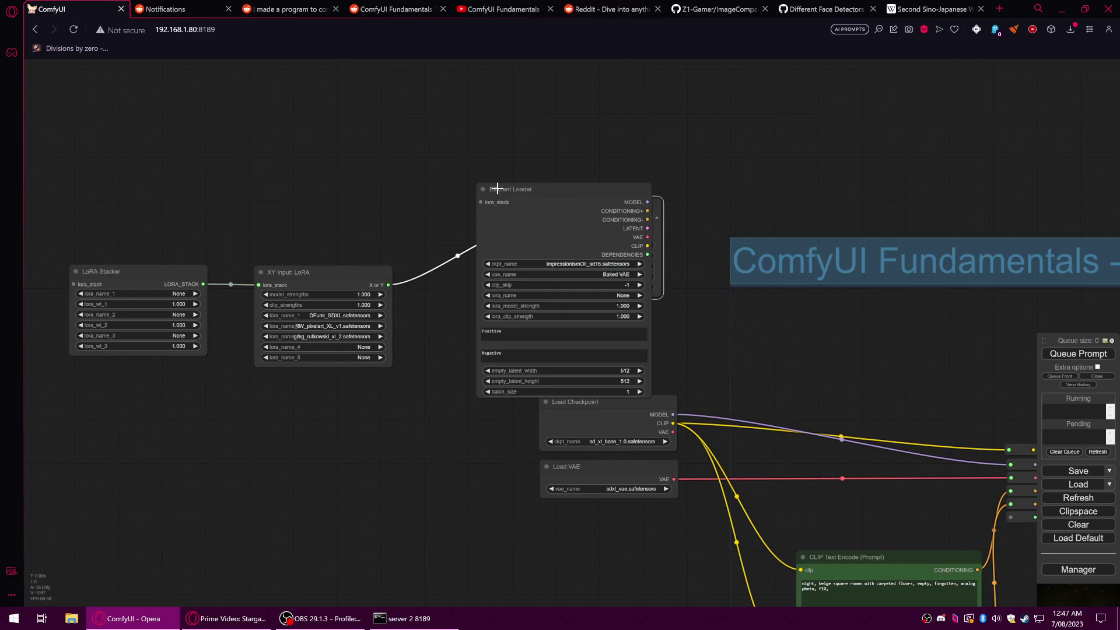
drag(497, 188, 361, 30)
drag(463, 265, 504, 408)
drag(445, 208, 376, 213)
Add a LoRA Stacker feeding the Efficient Loader's lora_stack input and place it left of the loader.
drag(293, 201, 219, 195)
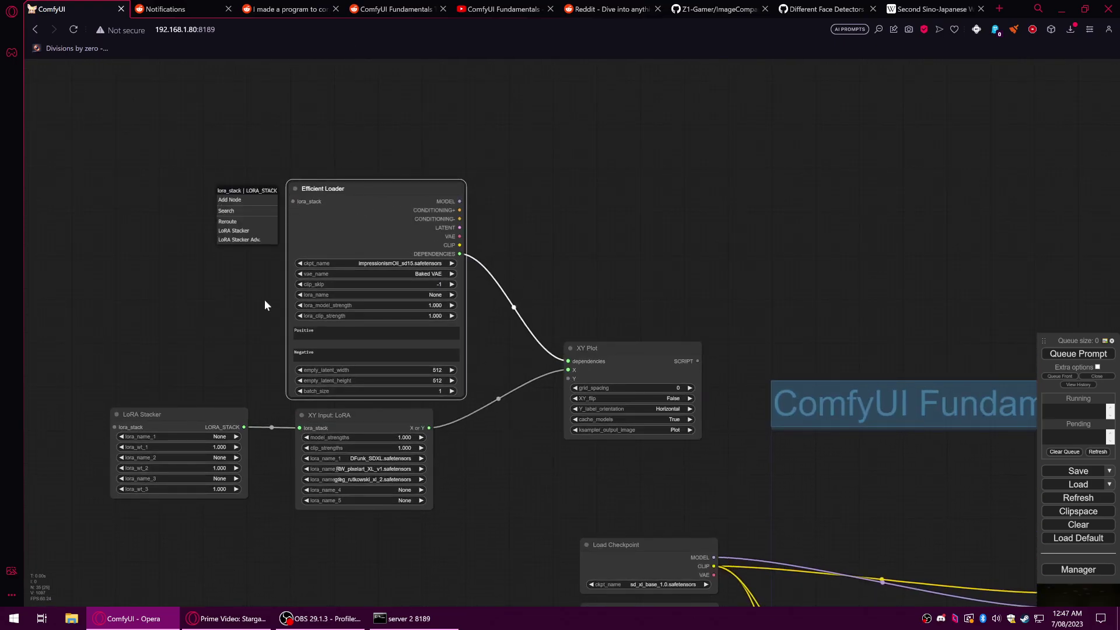
click(233, 230)
drag(230, 190, 156, 190)
drag(233, 306, 350, 291)
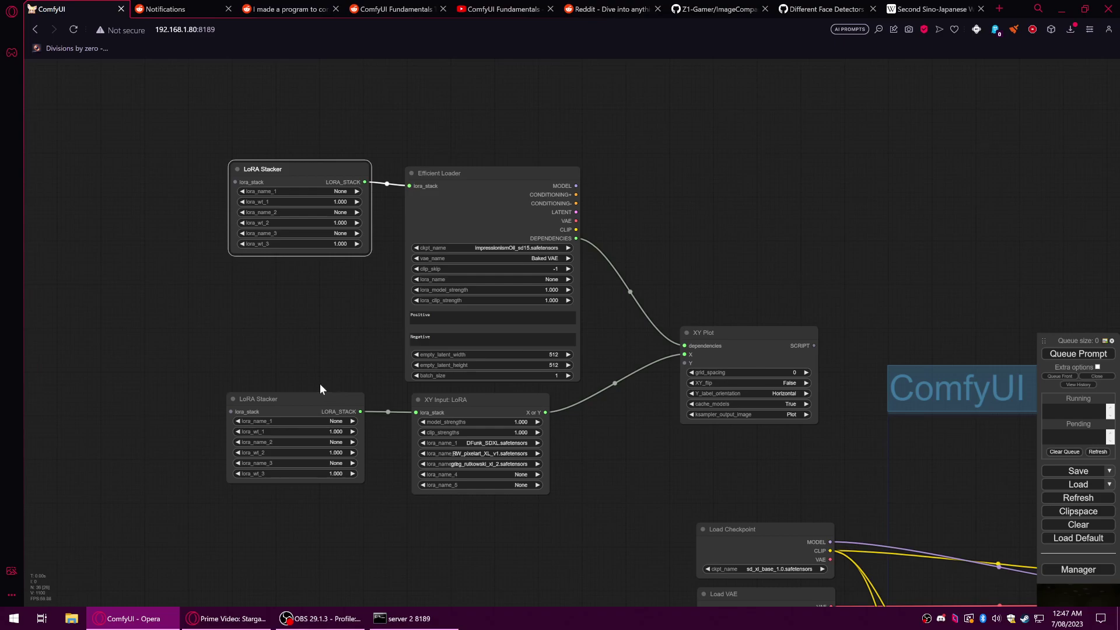
Remove the lower LoRA Stacker, XY Input: LoRA and XY Plot nodes.
right_click(326, 397)
click(351, 599)
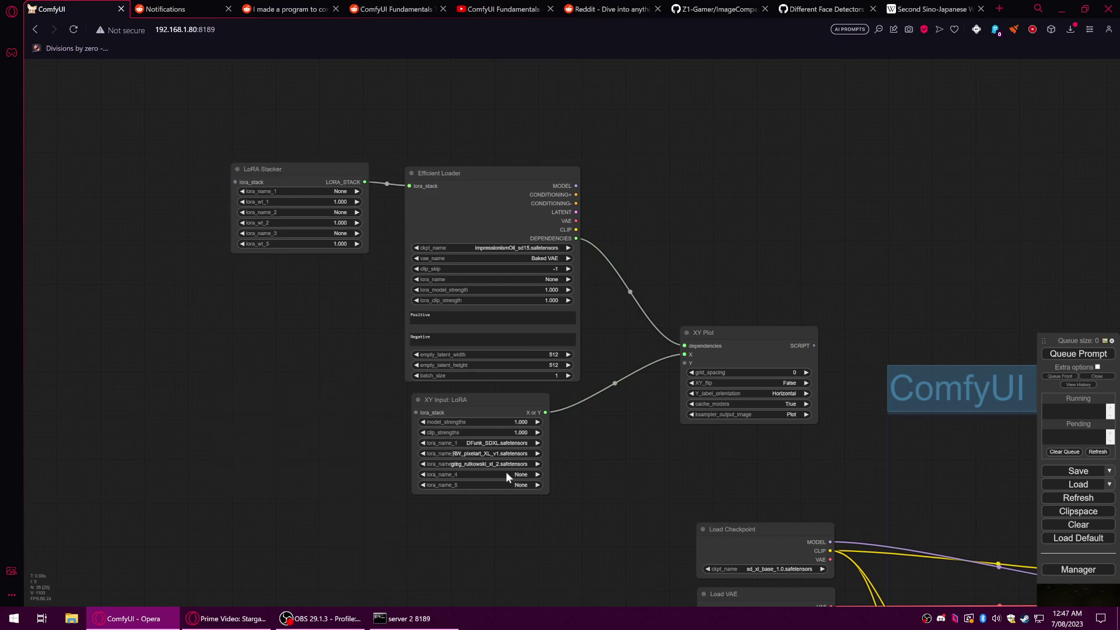
right_click(500, 400)
click(519, 599)
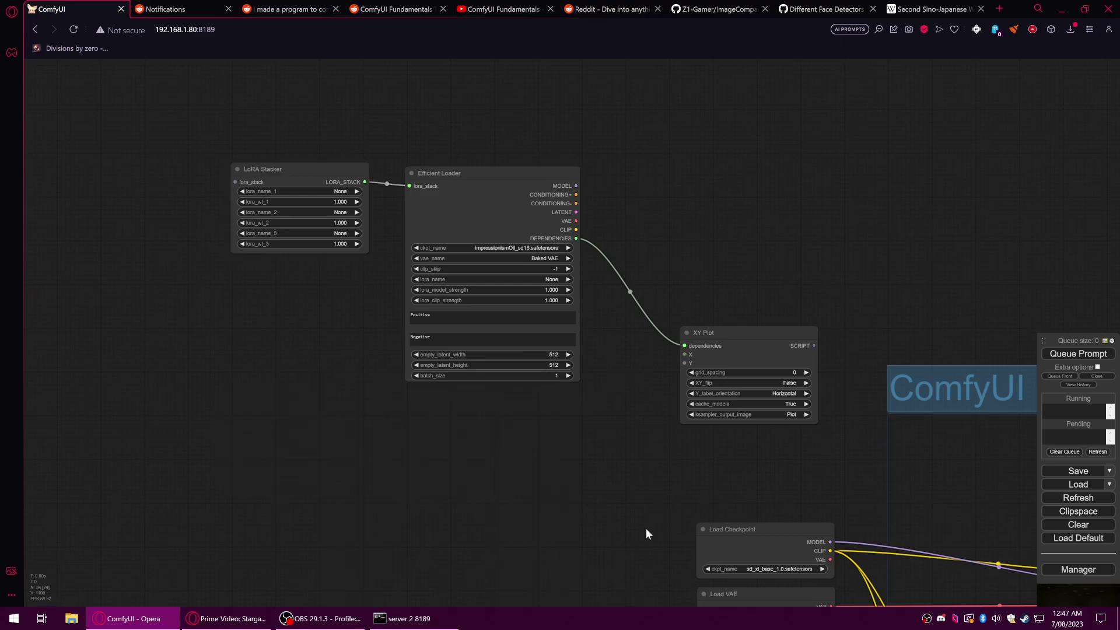
right_click(777, 338)
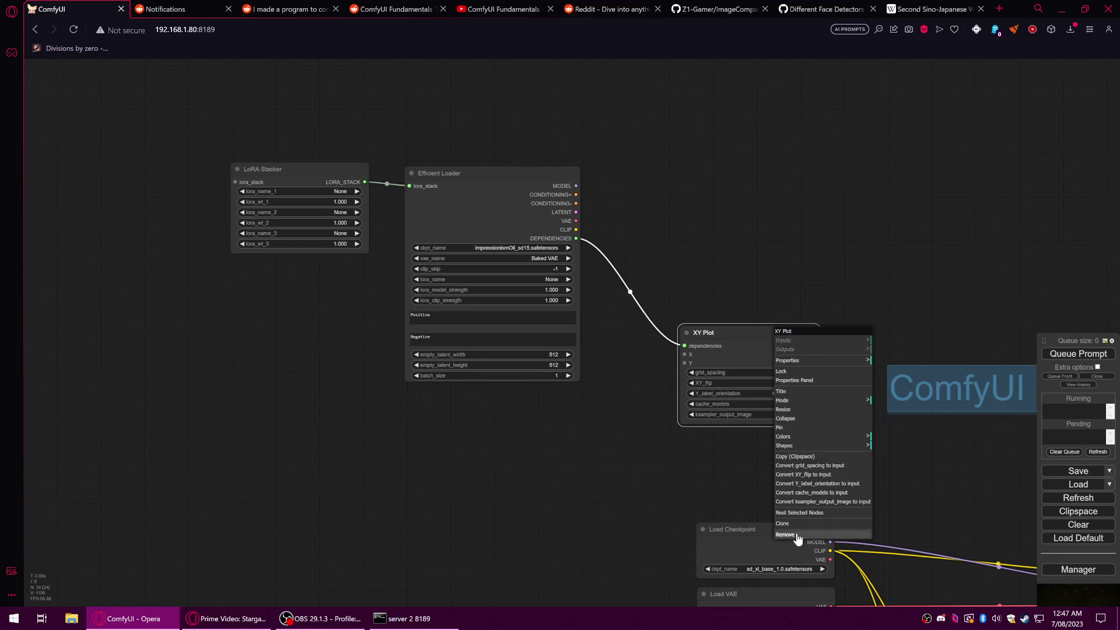
click(785, 535)
Move the Efficient Loader and its LoRA Stacker to the right, above the Load Checkpoint node.
drag(480, 207, 684, 246)
drag(334, 198, 495, 219)
scroll(544, 439, down, 1)
drag(499, 419, 423, 353)
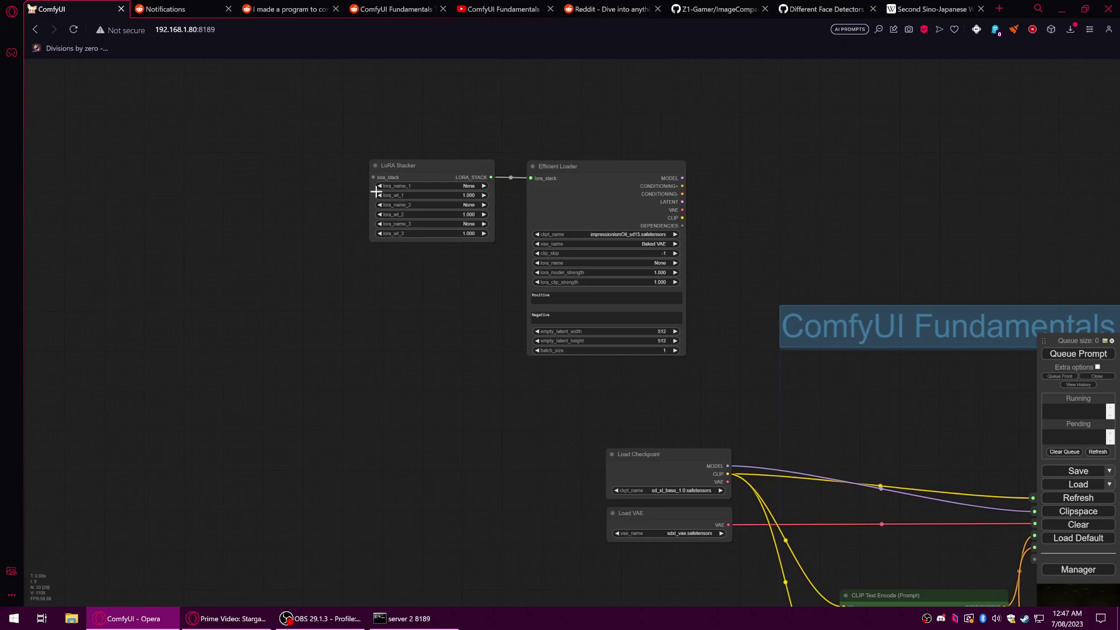
Move the LoRA Stacker closer to the Efficient Loader and set its lora_name_1 to RW_pixelart_XL_v1.safetensors.
drag(460, 169, 476, 171)
click(446, 187)
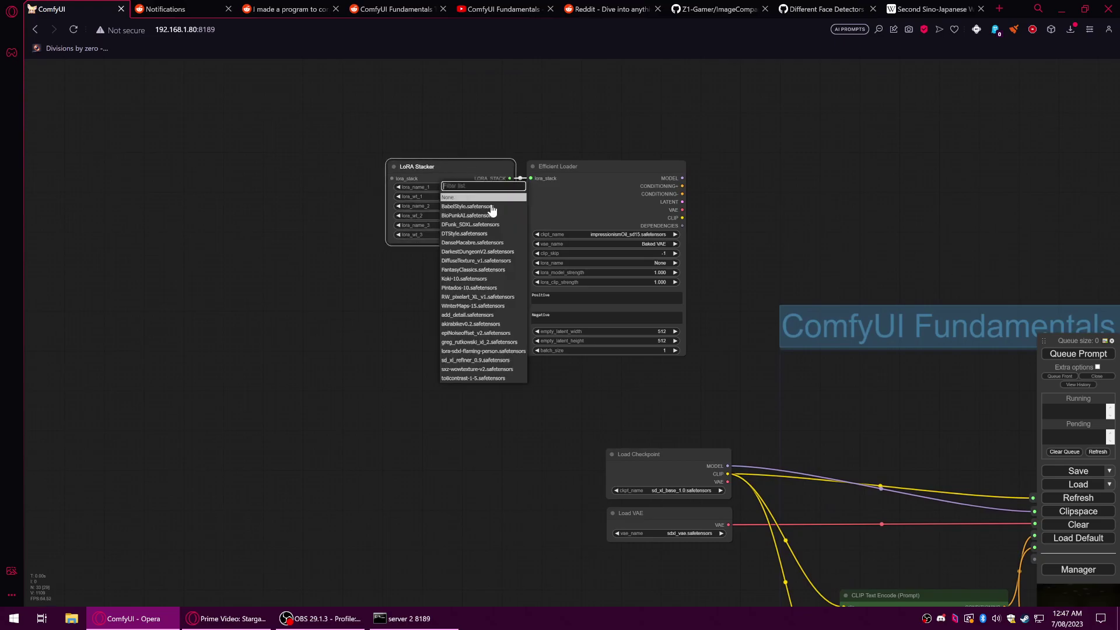
click(487, 296)
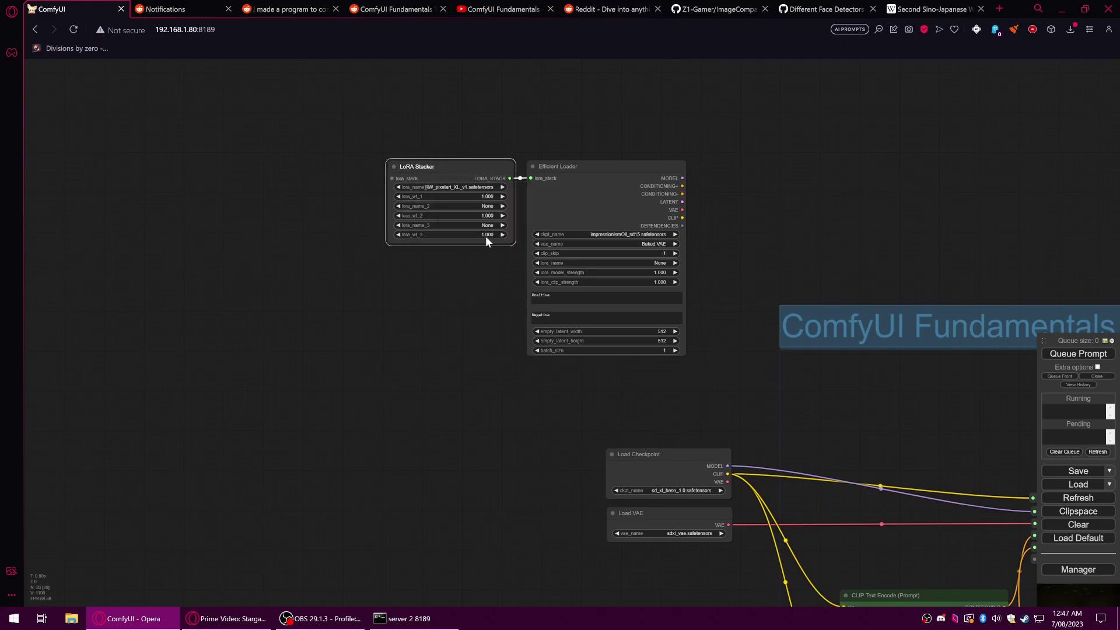
Set the LoRA Stacker's lora_name_2 to greg_rutkowski_xl_2.safetensors.
click(474, 198)
click(365, 204)
click(606, 201)
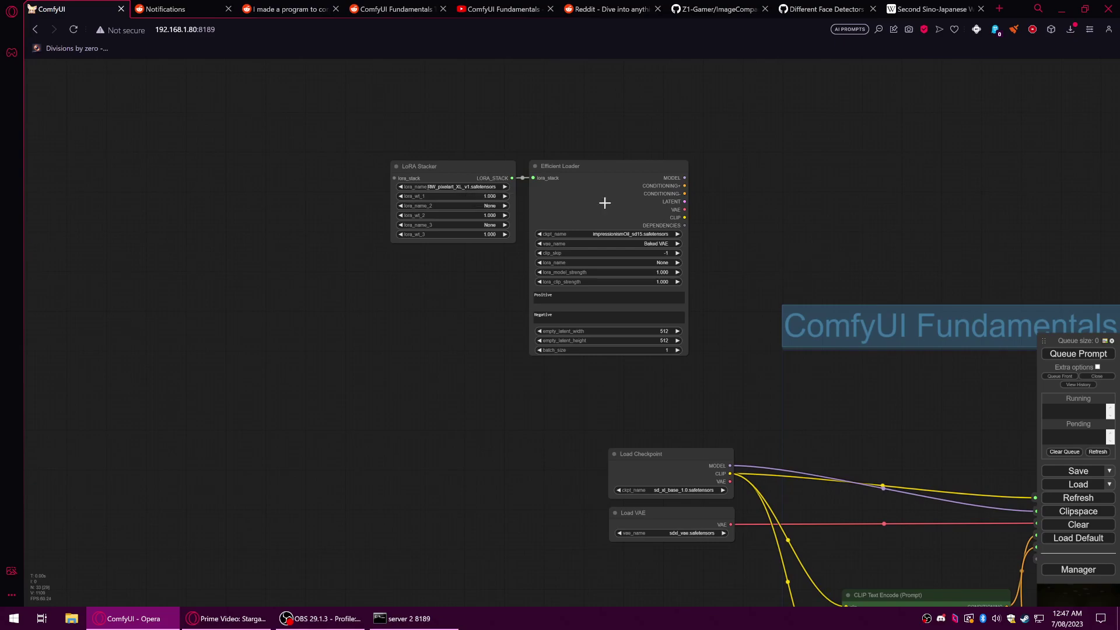
click(465, 208)
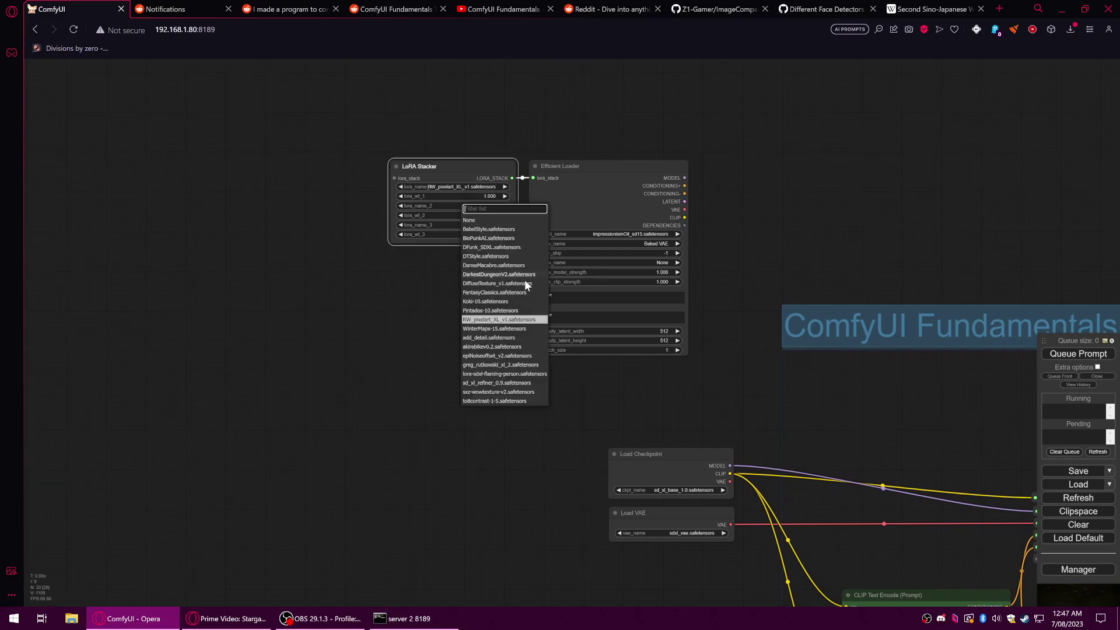
click(526, 364)
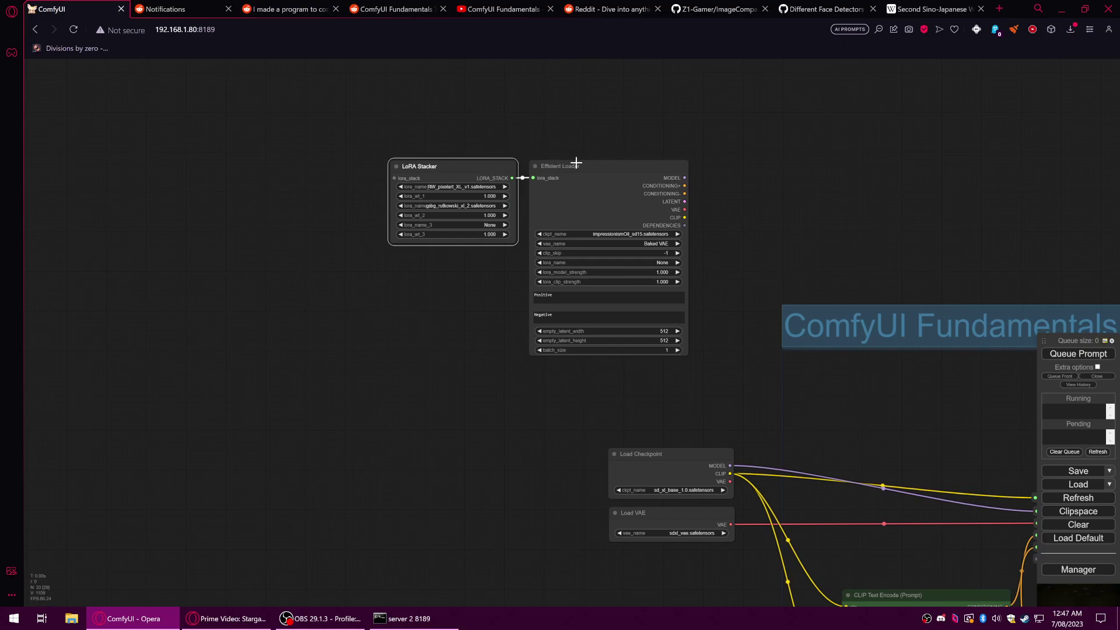
Set the LoRA Stacker's lora_name_3 to DFunk_SDXL.safetensors and leave more space between it and the Efficient Loader.
mouse_move(576, 162)
mouse_down()
mouse_move(572, 144)
mouse_move(596, 152)
mouse_up()
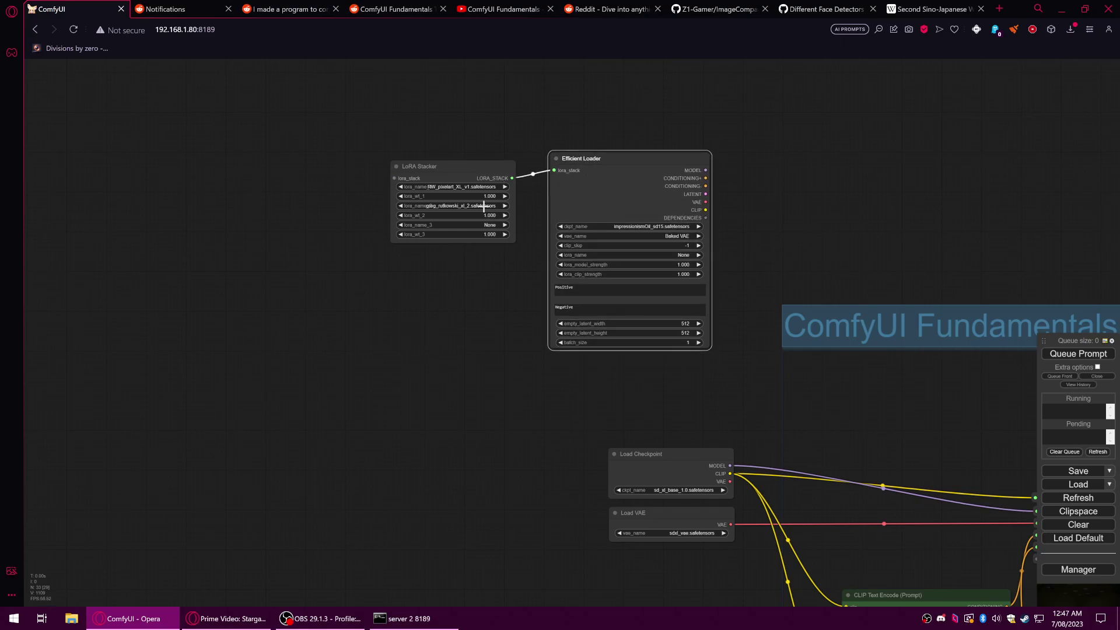
scroll(469, 208, up, 2)
click(463, 225)
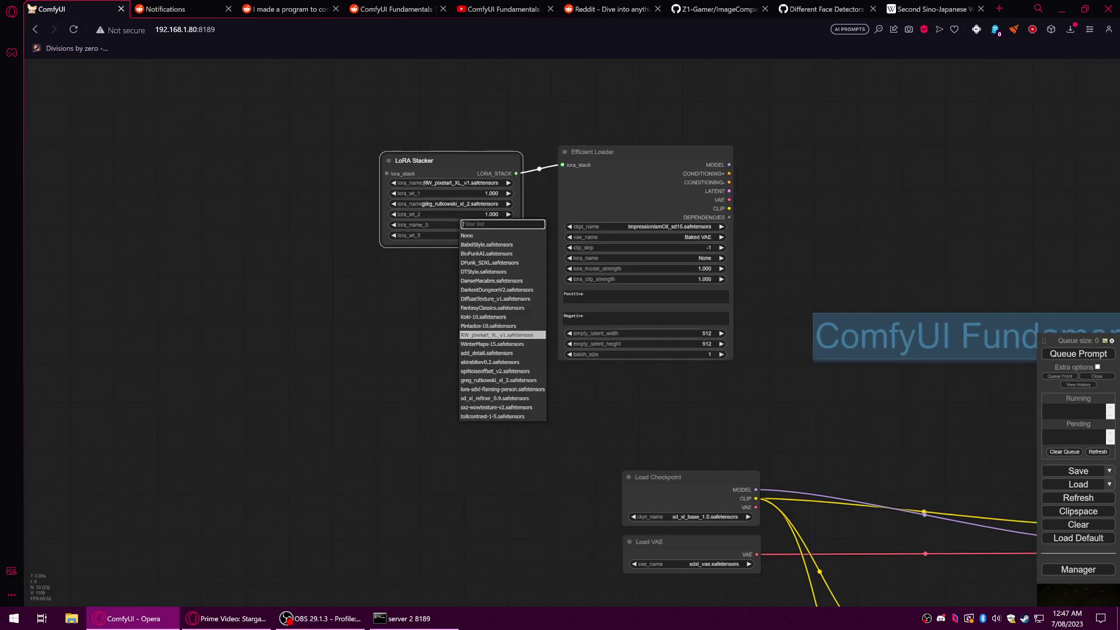
click(507, 268)
drag(473, 159, 470, 169)
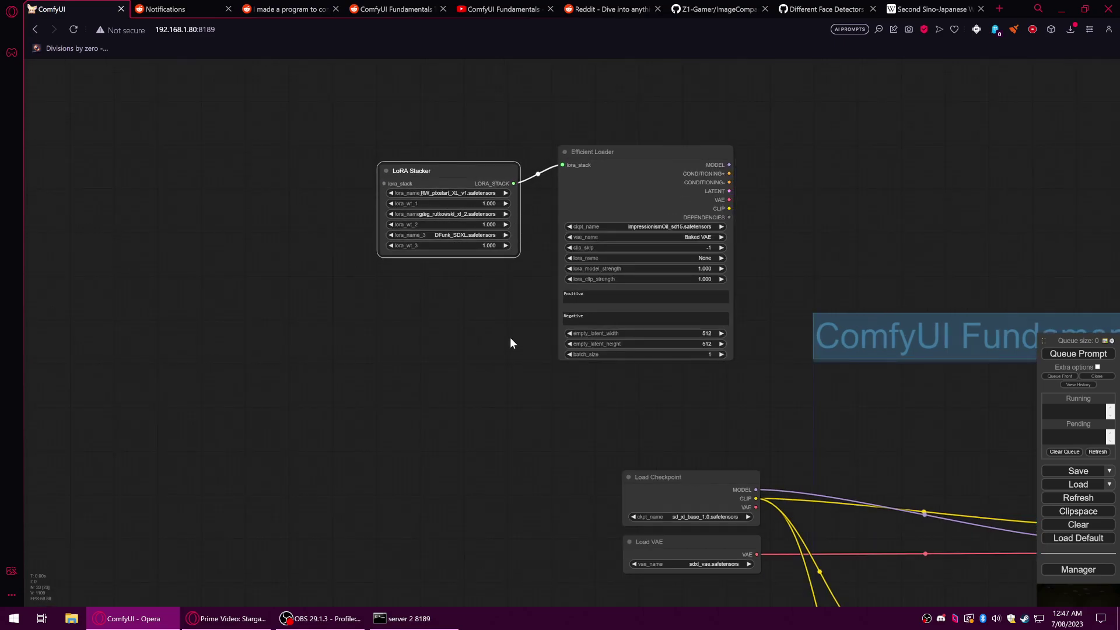
Move the Efficient Loader down to the left of the Load Checkpoint node, below the LoRA Stacker.
drag(510, 343, 274, 366)
drag(366, 187, 373, 228)
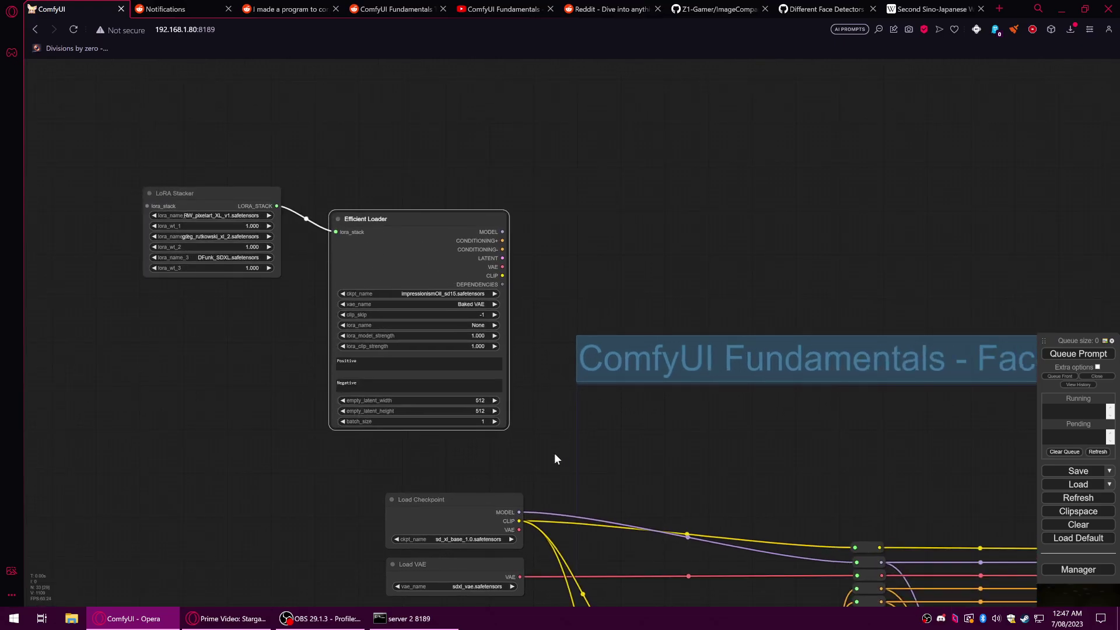
drag(544, 454, 446, 359)
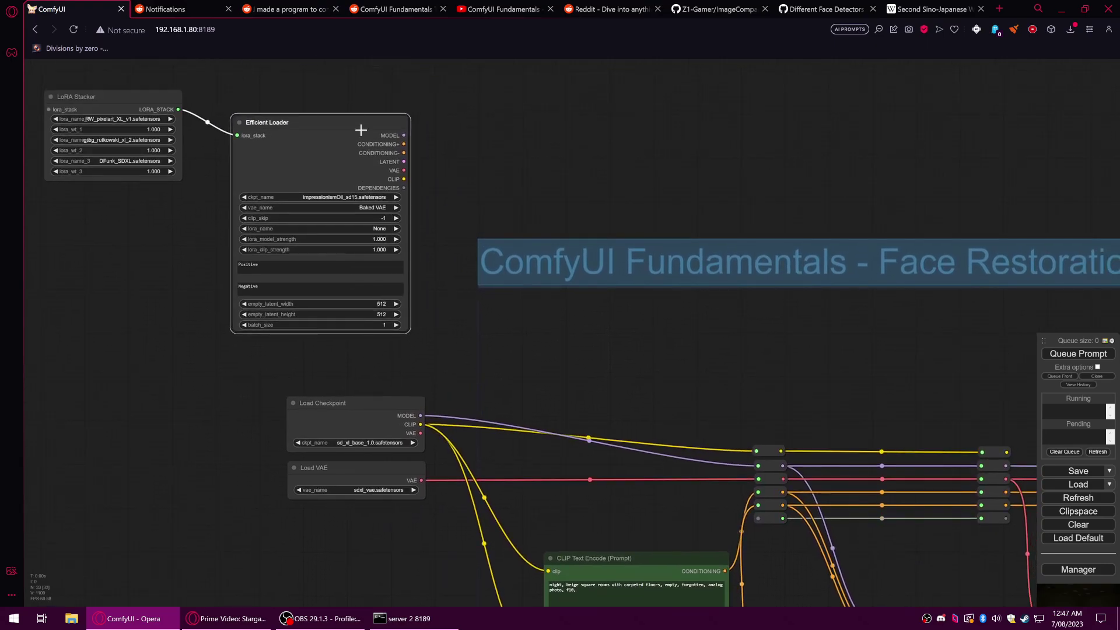
drag(361, 129, 663, 322)
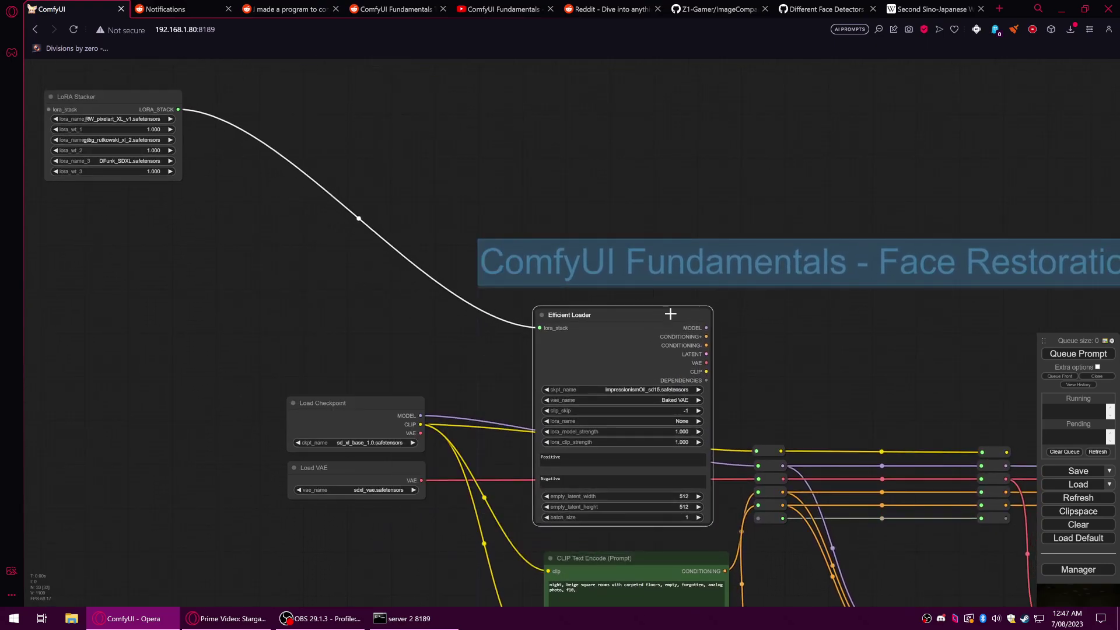
scroll(734, 327, down, 1)
drag(784, 365, 760, 323)
drag(620, 279, 250, 232)
Remove the Load Checkpoint node.
click(396, 372)
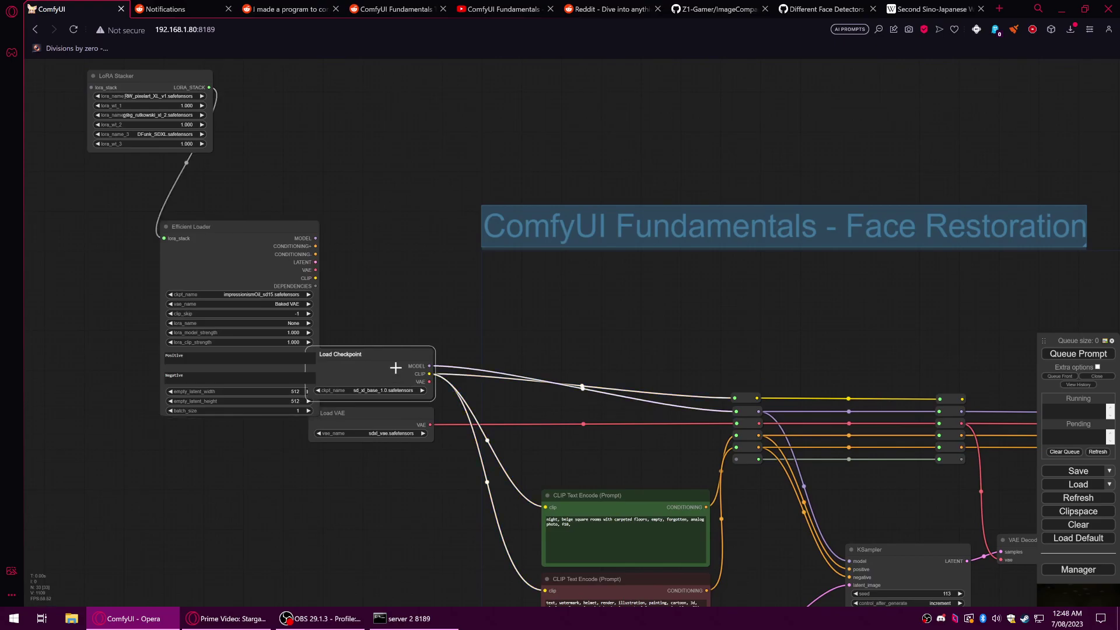
drag(425, 488, 478, 393)
right_click(425, 273)
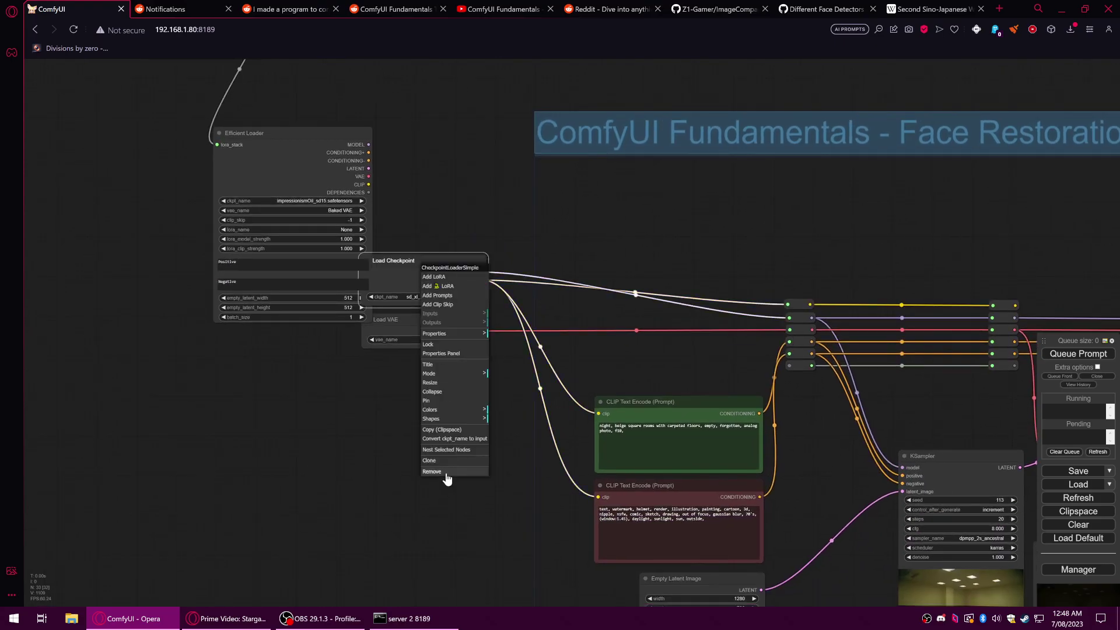
click(445, 473)
Set the Efficient Loader's ckpt_name to sd_xl_base_1.0.safetensors.
scroll(274, 228, up, 3)
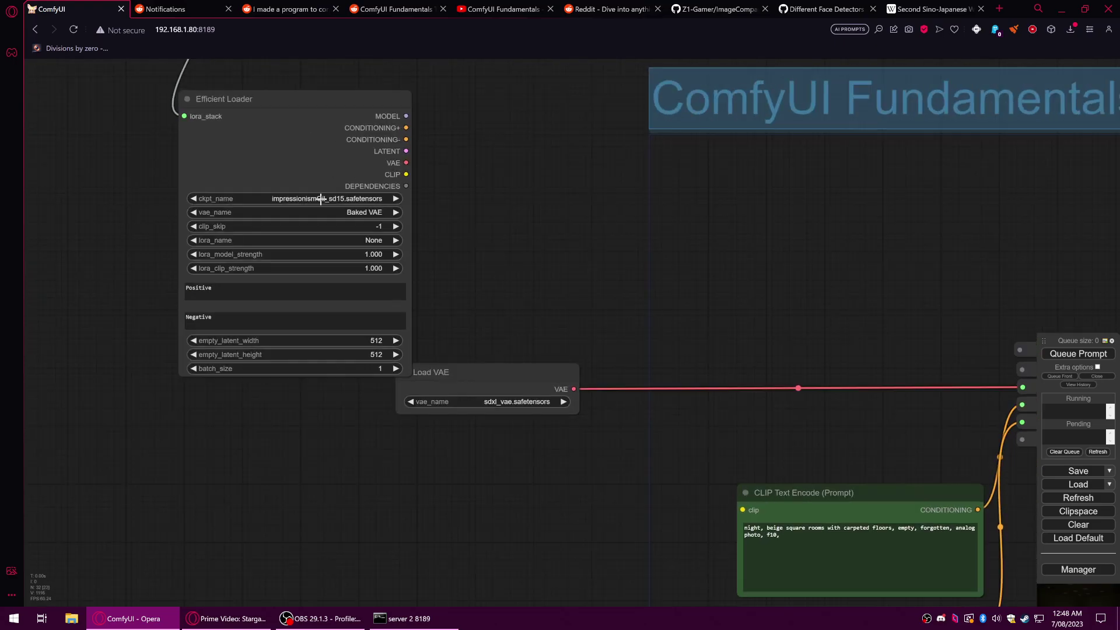
scroll(320, 199, up, 1)
click(320, 197)
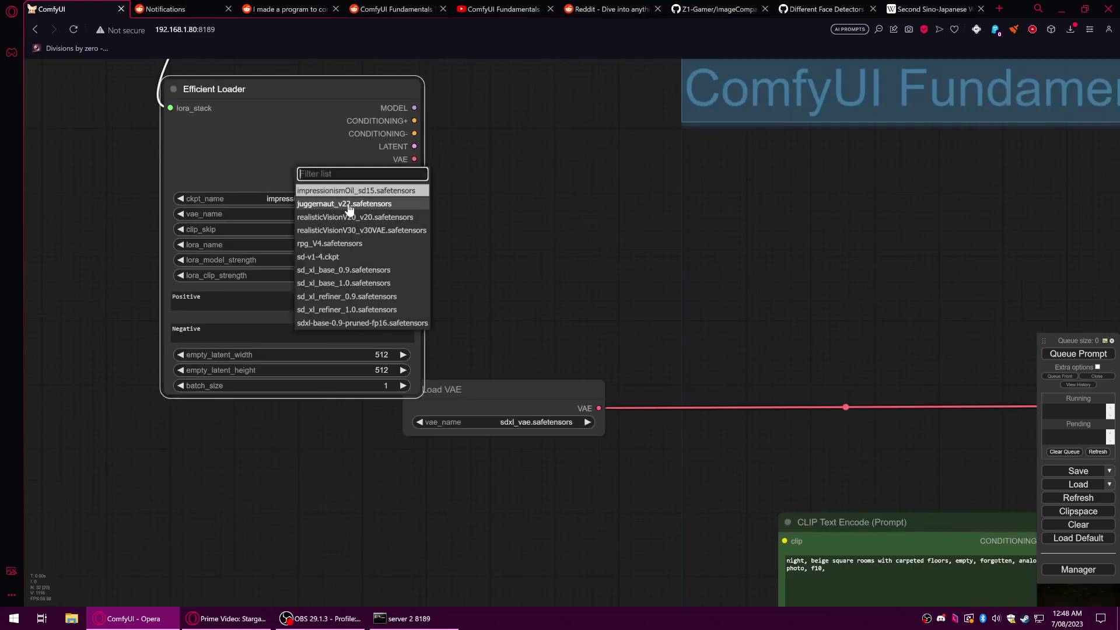
click(361, 283)
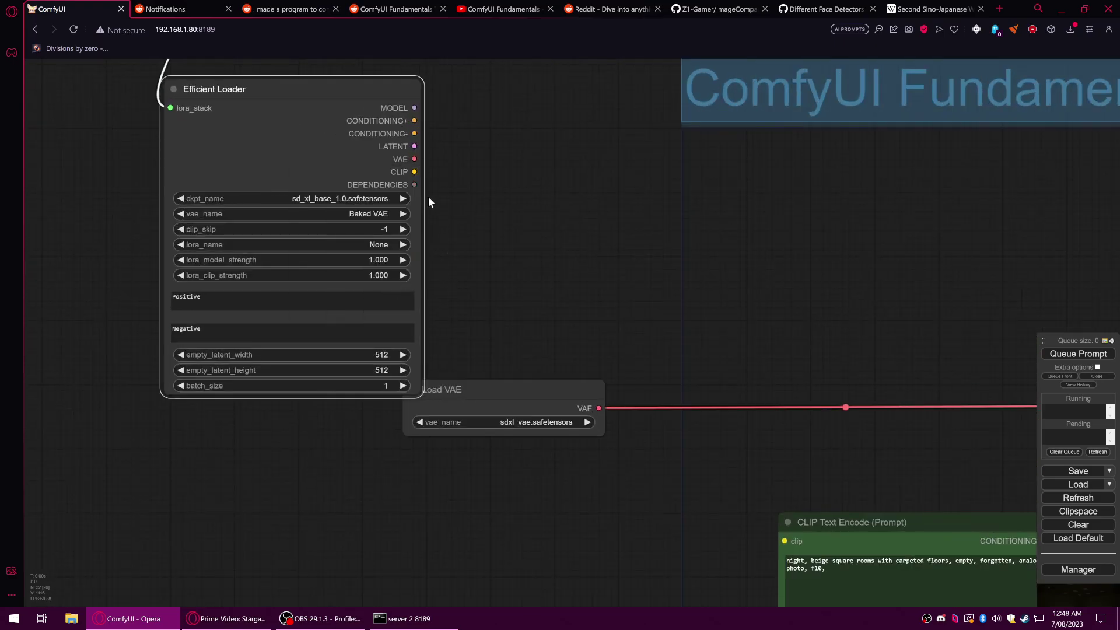
Move the Efficient Loader above the Load VAE node and shift Load VAE down clear of it.
scroll(428, 197, down, 2)
drag(372, 128, 507, 117)
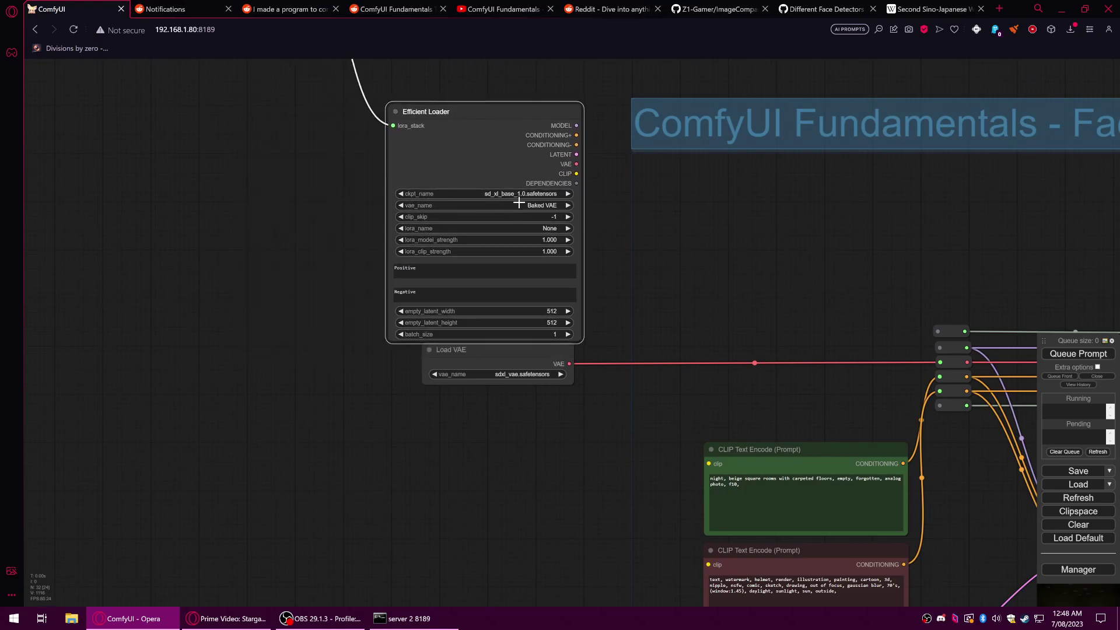
drag(543, 355, 531, 374)
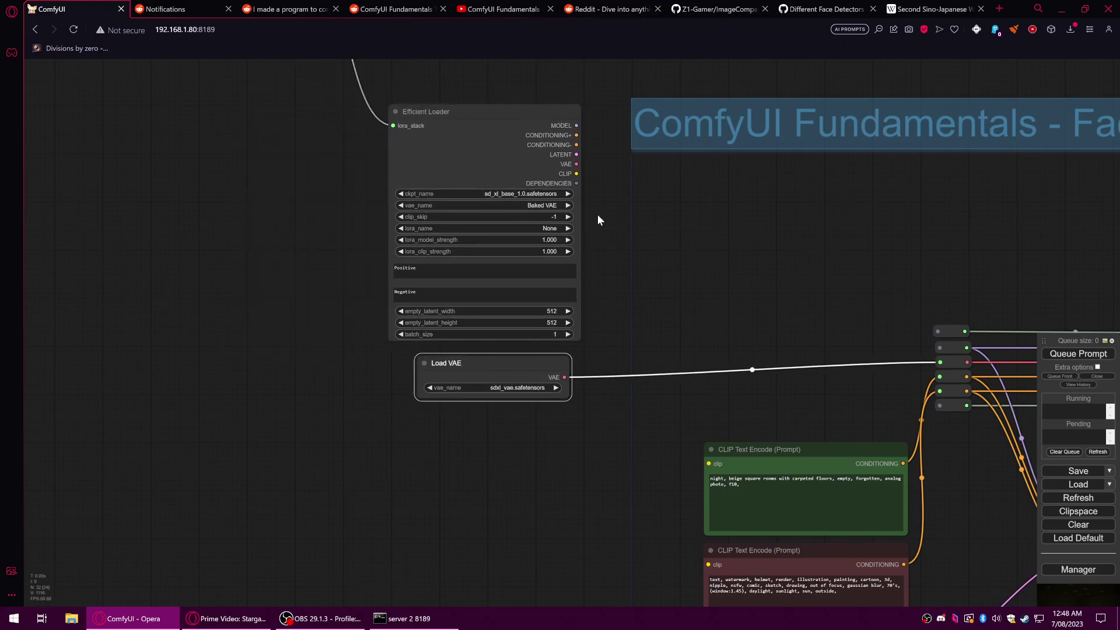
Connect the Efficient Loader's MODEL, CONDITIONING+ and CONDITIONING- outputs to the second, fourth and fifth reroute nodes of the first reroute column.
drag(607, 222, 467, 274)
drag(430, 175, 793, 397)
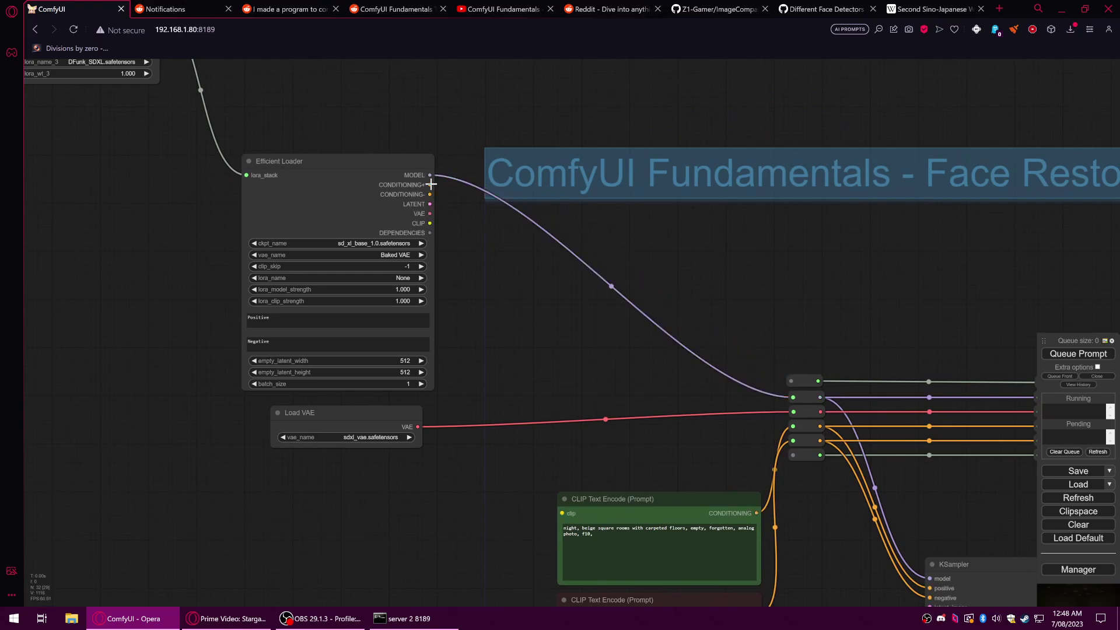
drag(431, 184, 793, 426)
drag(430, 194, 793, 440)
Copy the prompt from the green CLIP Text Encode node into the Efficient Loader's positive prompt, replacing its text.
scroll(712, 438, down, 2)
drag(683, 433, 706, 327)
drag(653, 382, 515, 390)
key(ctrl+c)
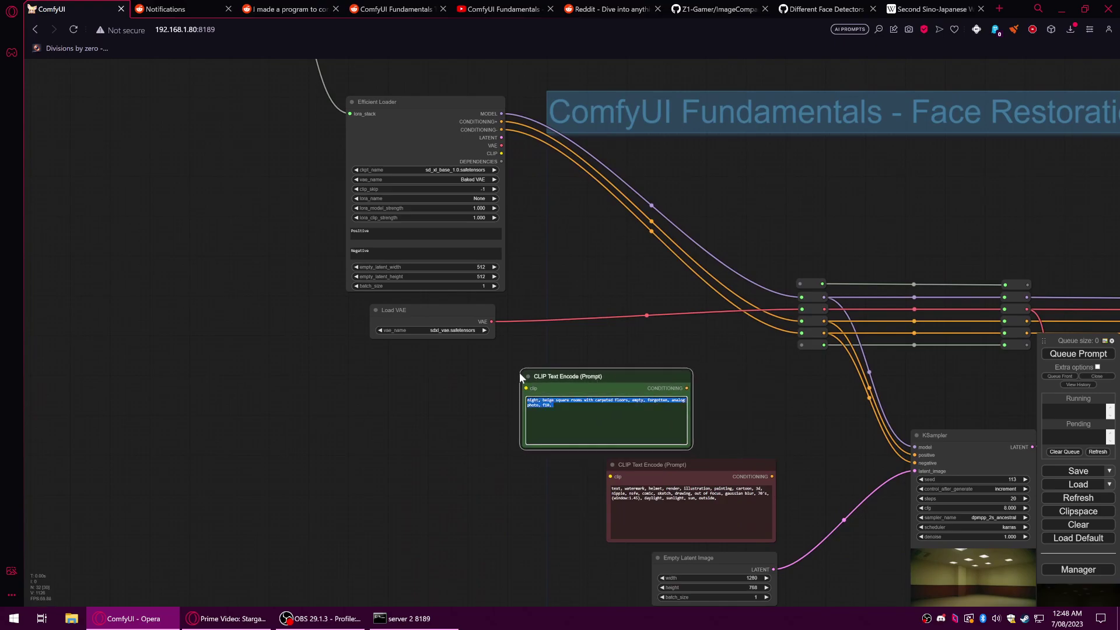
click(408, 232)
key(ctrl+a)
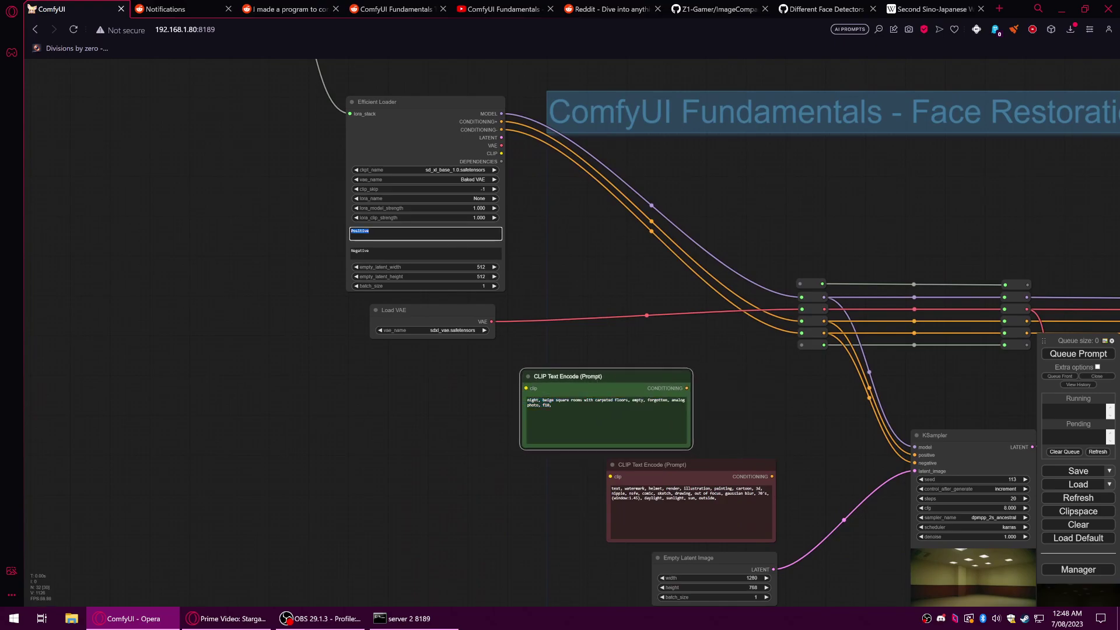
key(ctrl+v)
Copy the prompt from the red CLIP Text Encode node into the Efficient Loader's negative prompt, replacing its text.
click(618, 496)
key(ctrl+a)
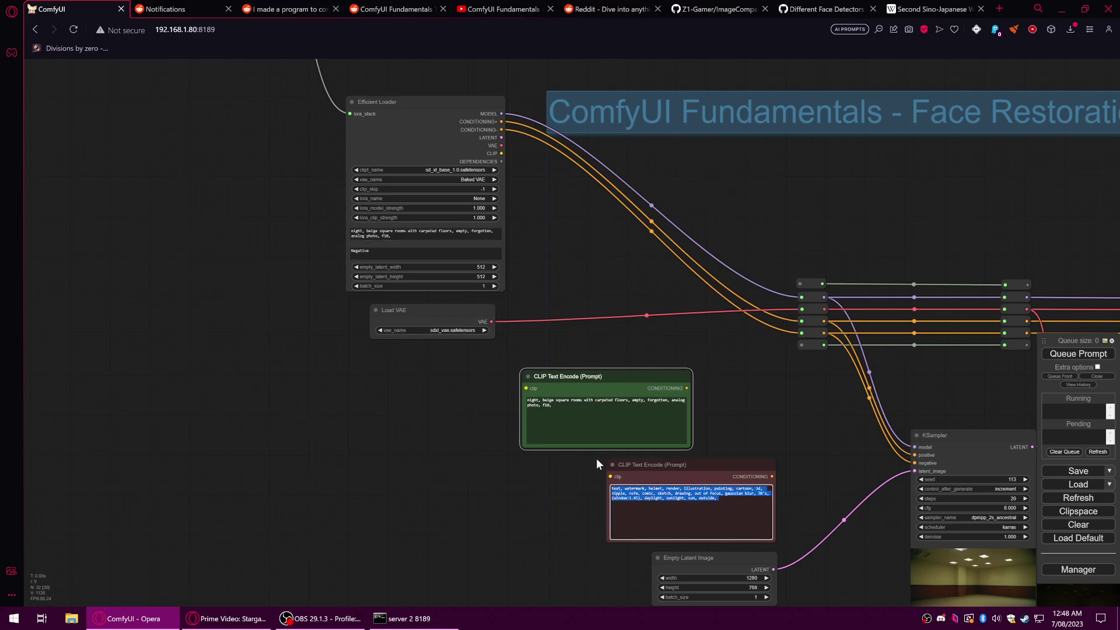
click(426, 252)
key(ctrl+a)
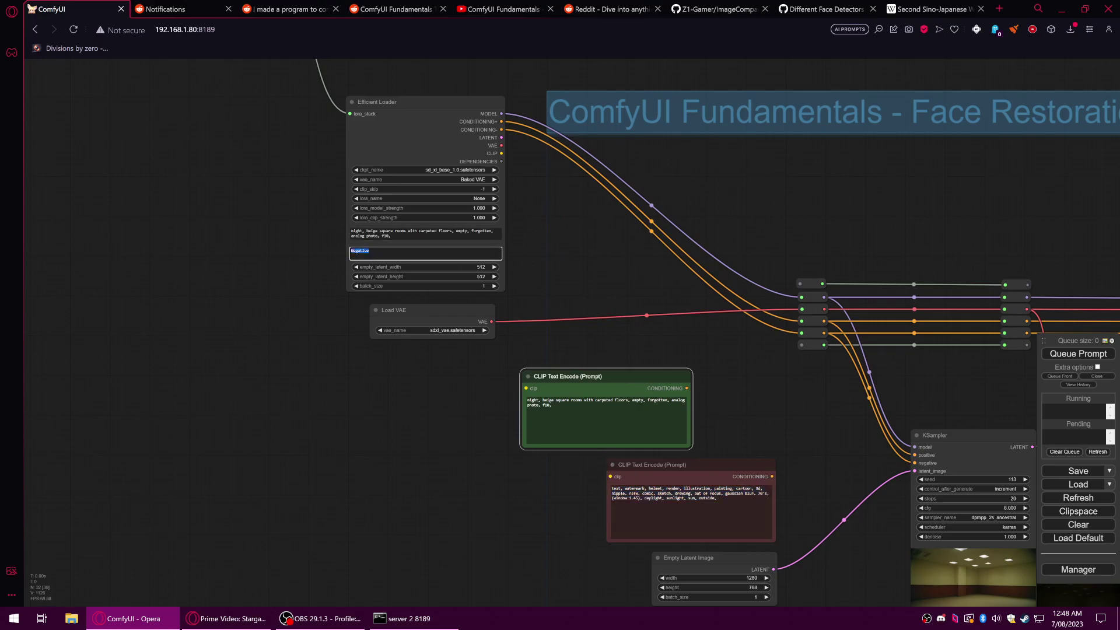
text(text, watermark, helmet, render, illustration, painting, cartoon, 3d, nipple, nsfw, comic, sketch, drawing, out of focus, gaussian blur, 70's, (window:1.45), daylight, sunlight, sun, outside,)
Move the Empty Latent Image node up, to the right of the green CLIP Text Encode node.
drag(544, 253, 463, 261)
drag(420, 145, 420, 144)
scroll(557, 330, down, 3)
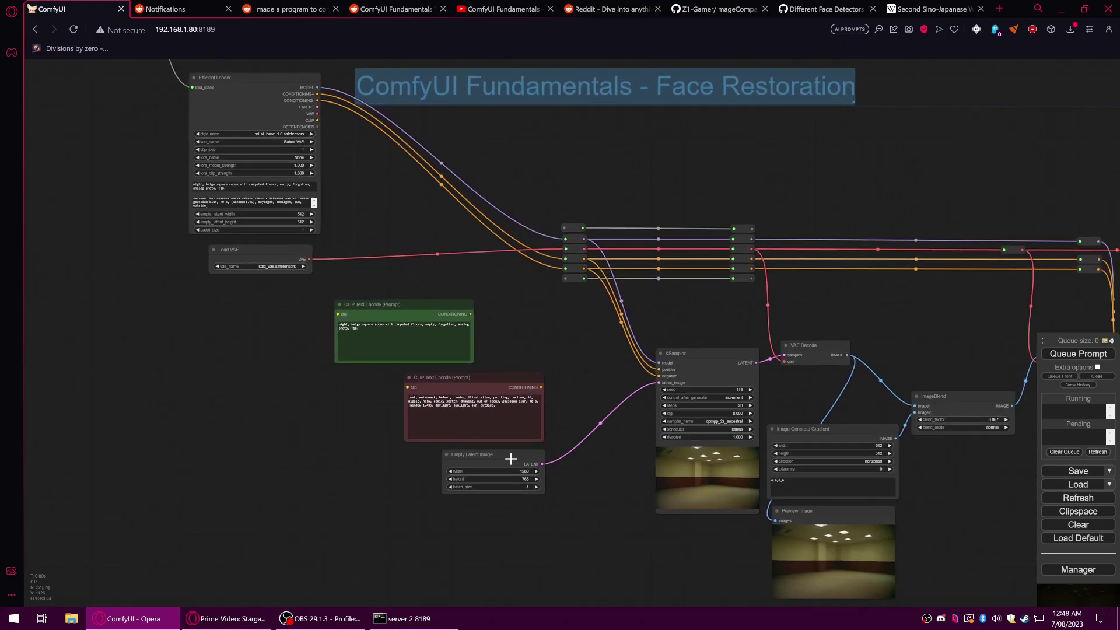
drag(510, 459, 551, 331)
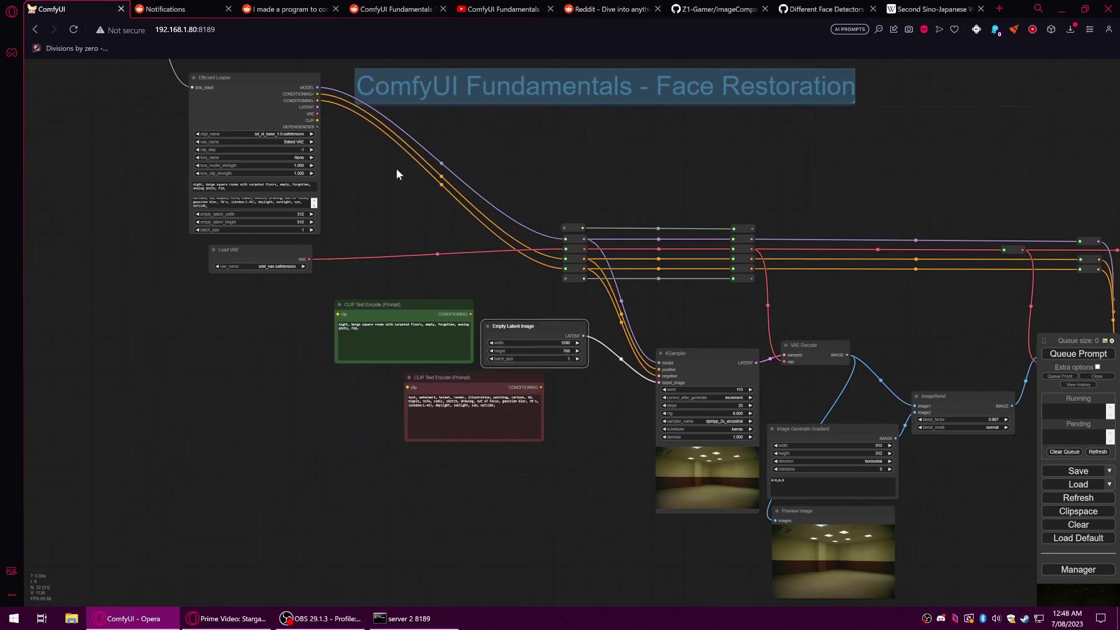
drag(421, 176, 570, 283)
Remove the green and red CLIP Text Encode nodes.
right_click(558, 413)
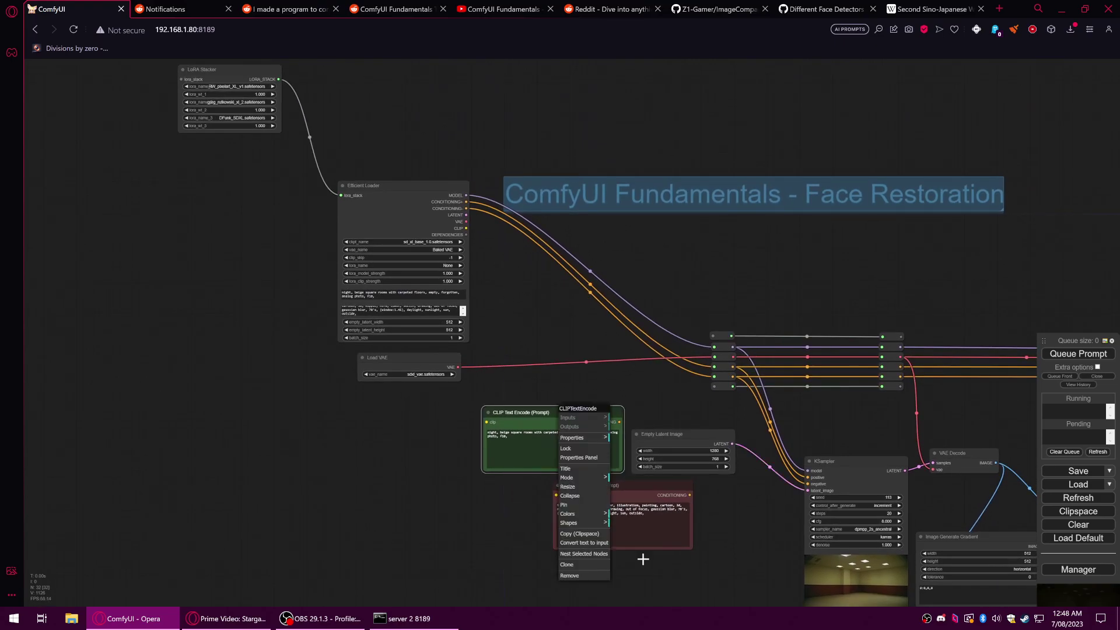
click(569, 575)
right_click(610, 493)
click(624, 596)
Move the Load VAE and Efficient Loader nodes down and place the LoRA Stacker just above the loader.
click(436, 362)
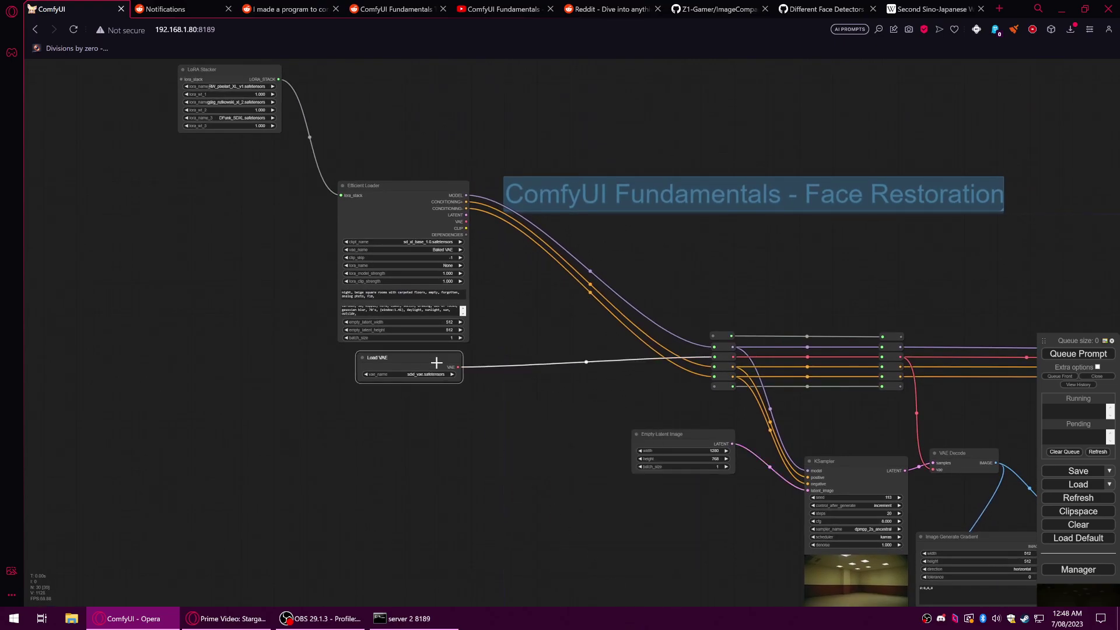
drag(436, 362, 429, 437)
drag(433, 188, 446, 260)
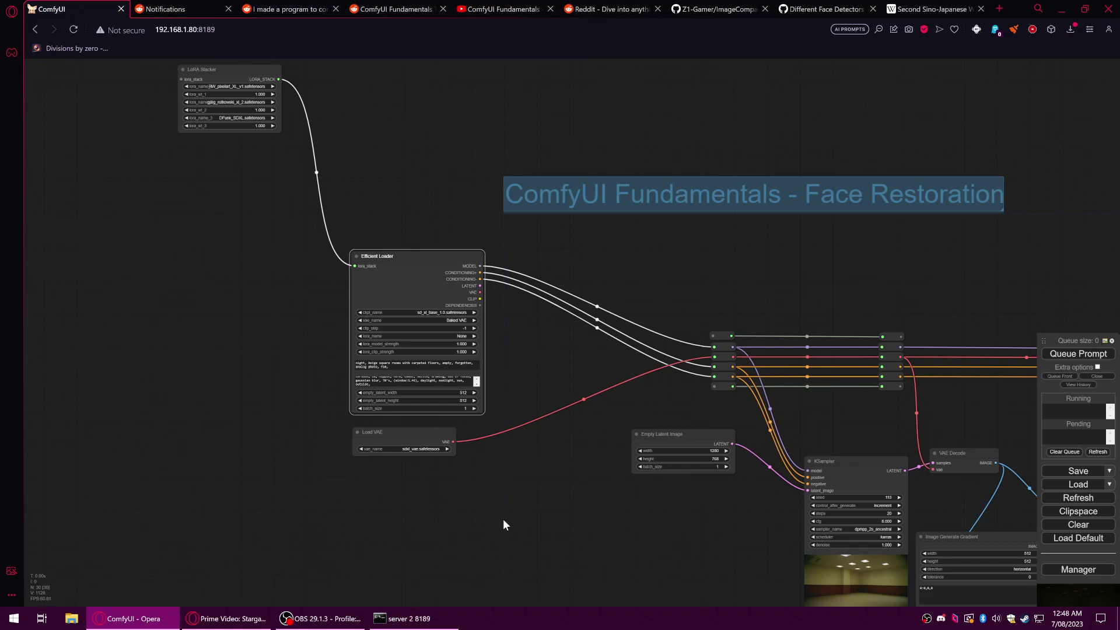
scroll(524, 522, down, 2)
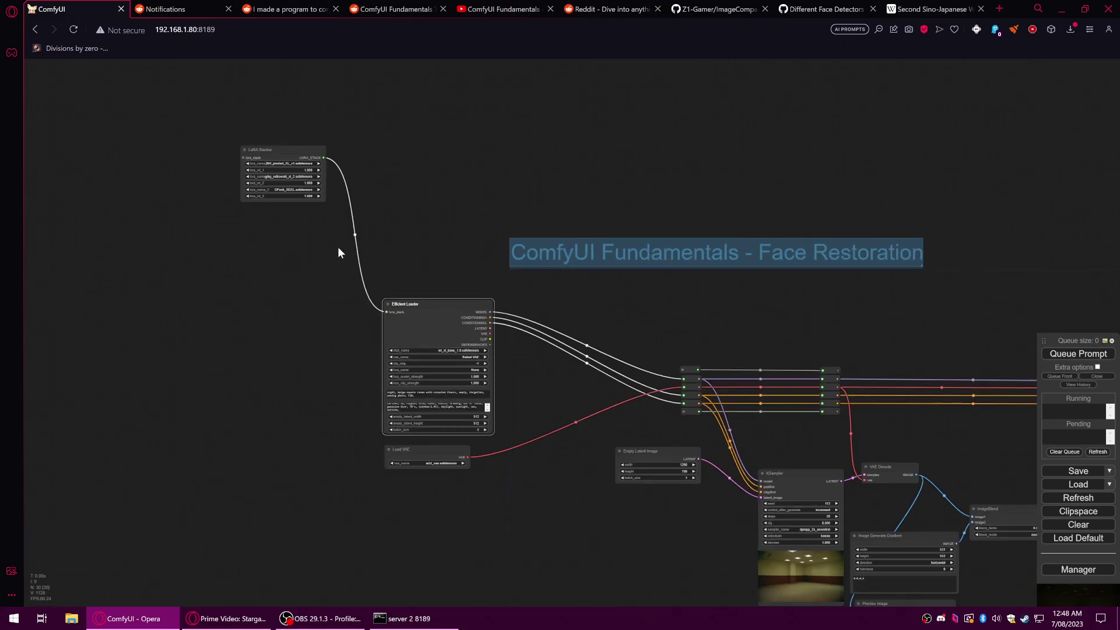
drag(309, 150, 422, 211)
drag(569, 460, 414, 299)
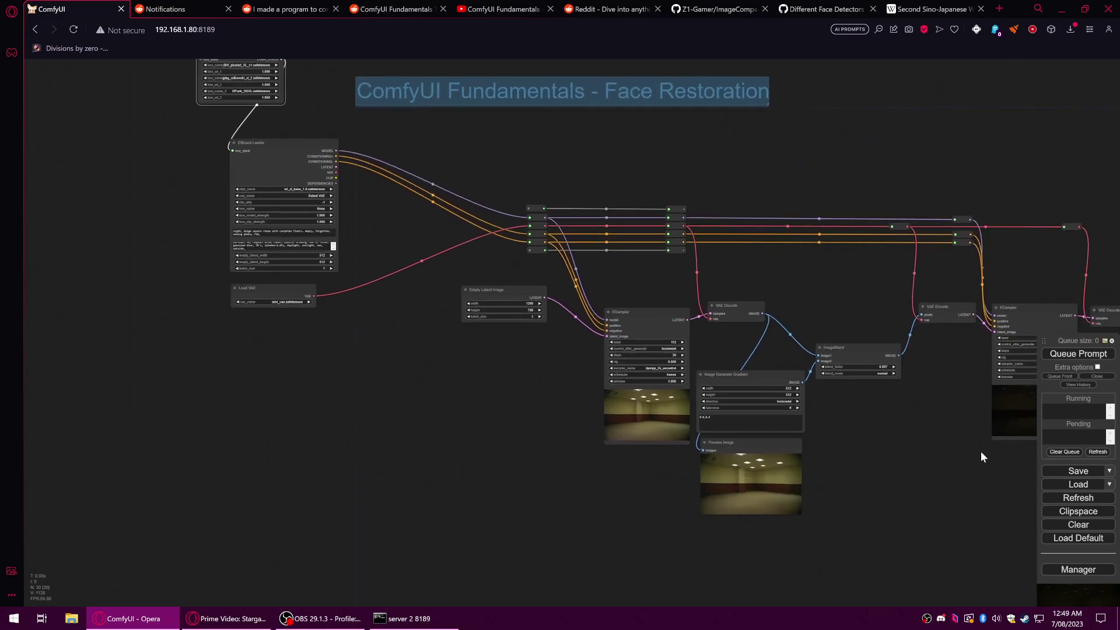
Queue the prompt and check its progress in the server console window.
click(1084, 354)
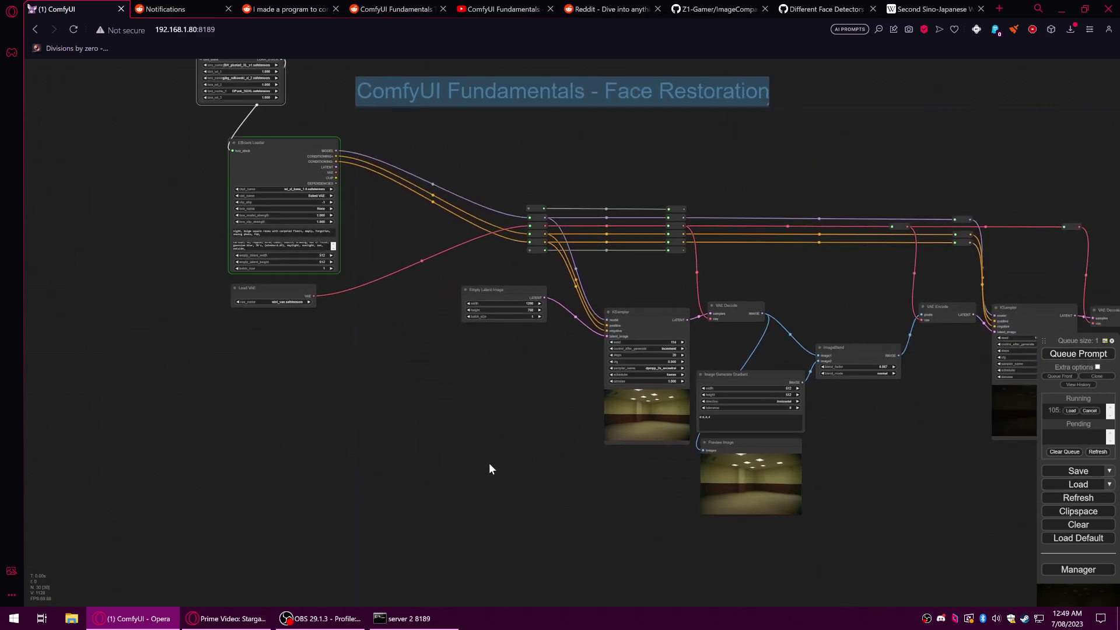
drag(489, 469, 484, 530)
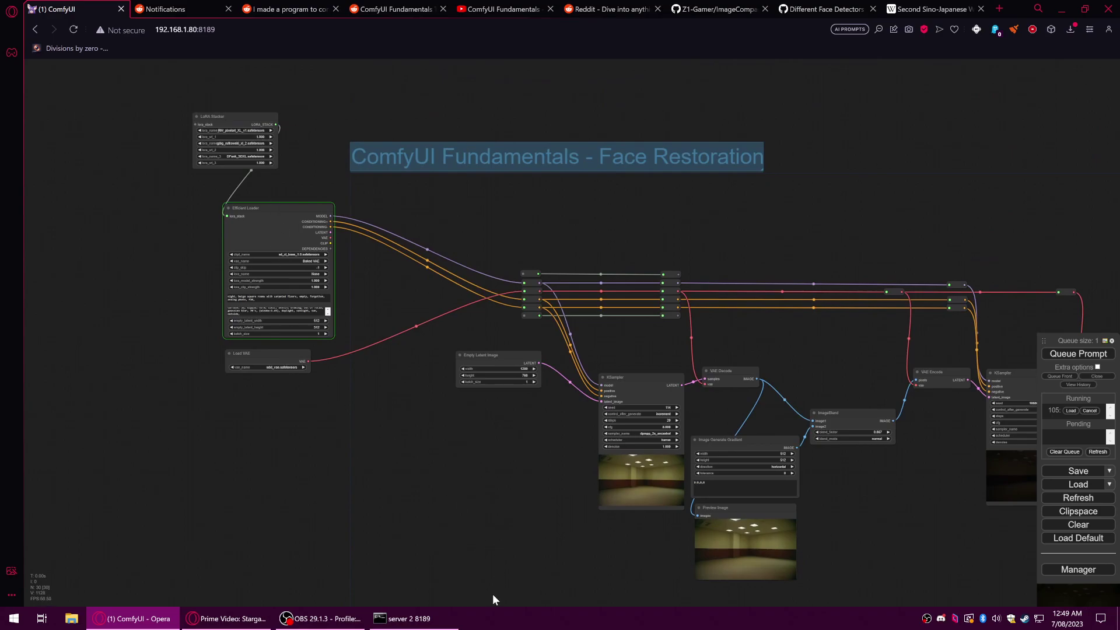
mouse_move(423, 619)
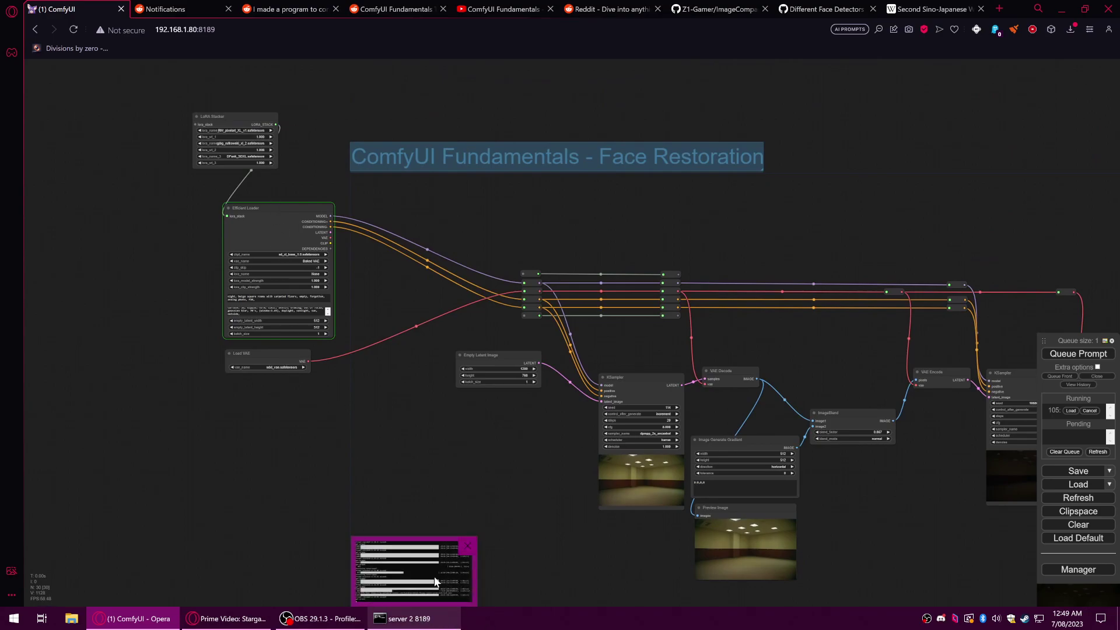
click(419, 621)
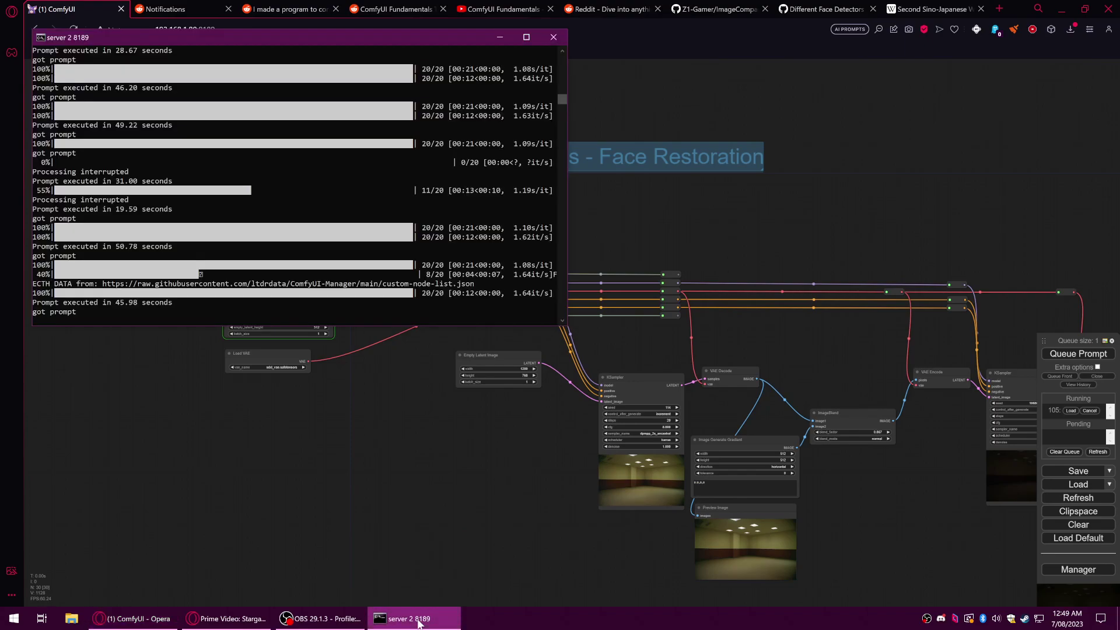
click(418, 622)
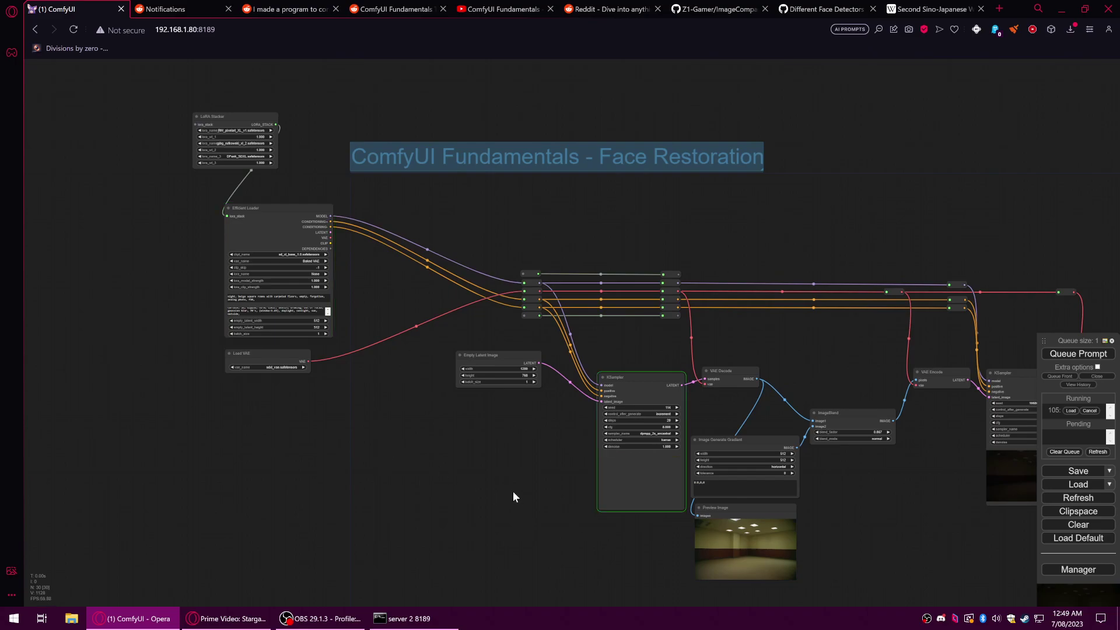
Move the LoRA Stacker directly to the left of the Efficient Loader, level with its top.
drag(513, 491, 381, 406)
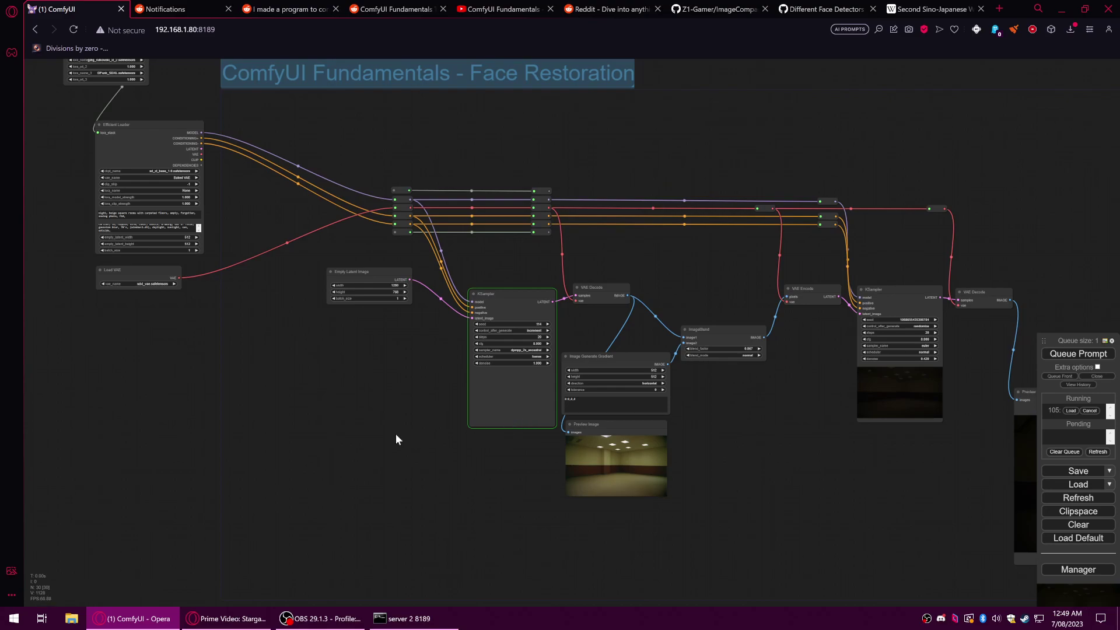
drag(396, 432, 667, 566)
drag(386, 181, 329, 273)
drag(610, 469, 420, 394)
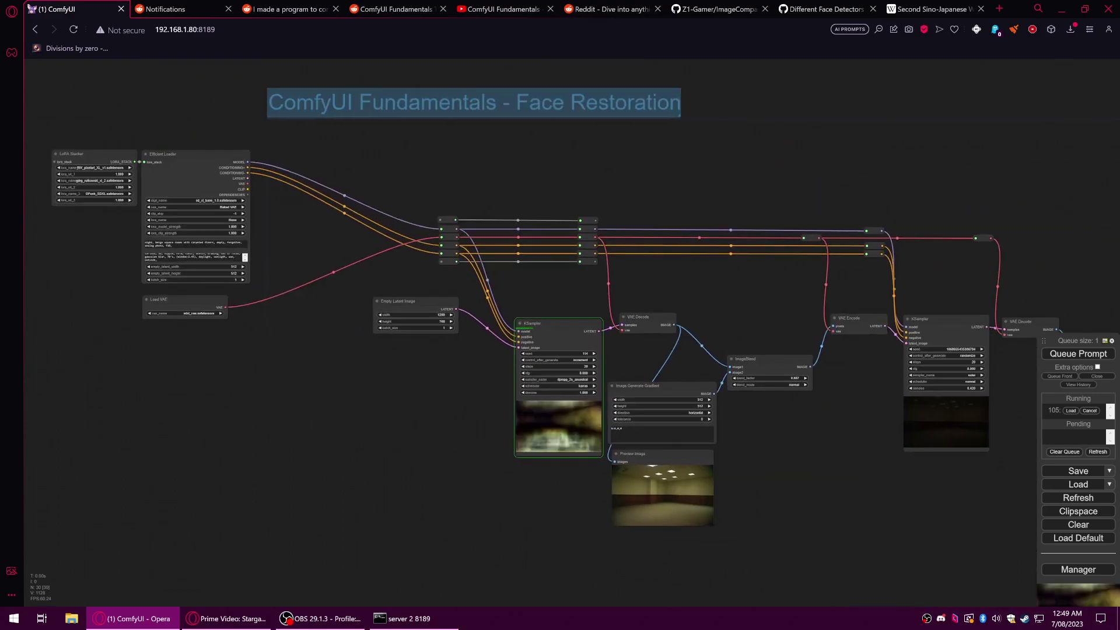
Check the running prompt's progress in the server console window and inspect the first KSampler's preview.
click(402, 626)
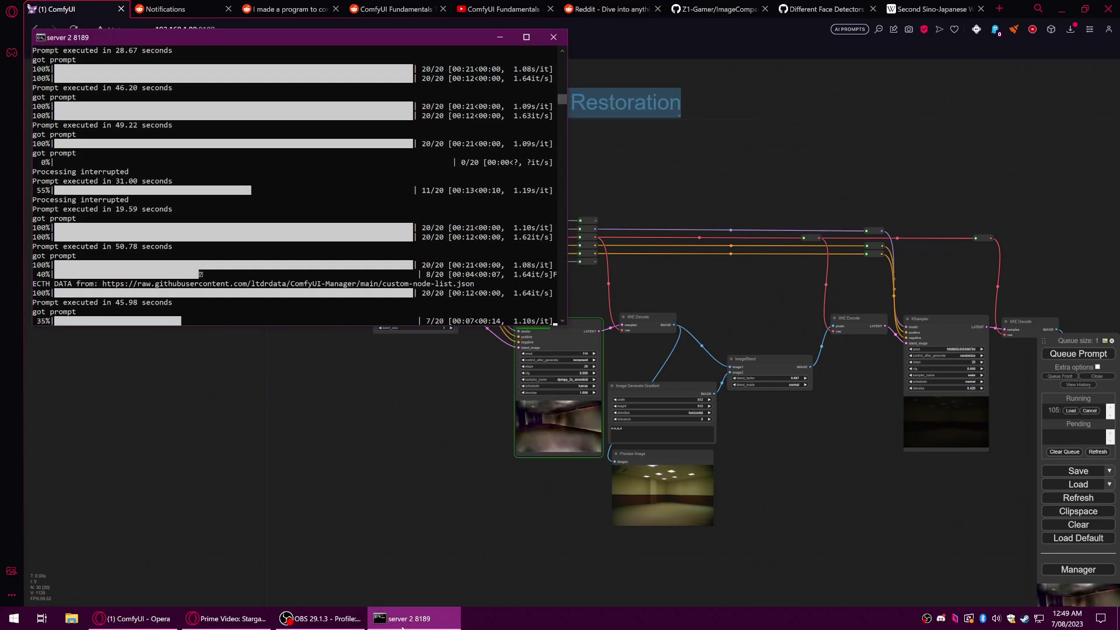
click(402, 626)
scroll(452, 485, up, 10)
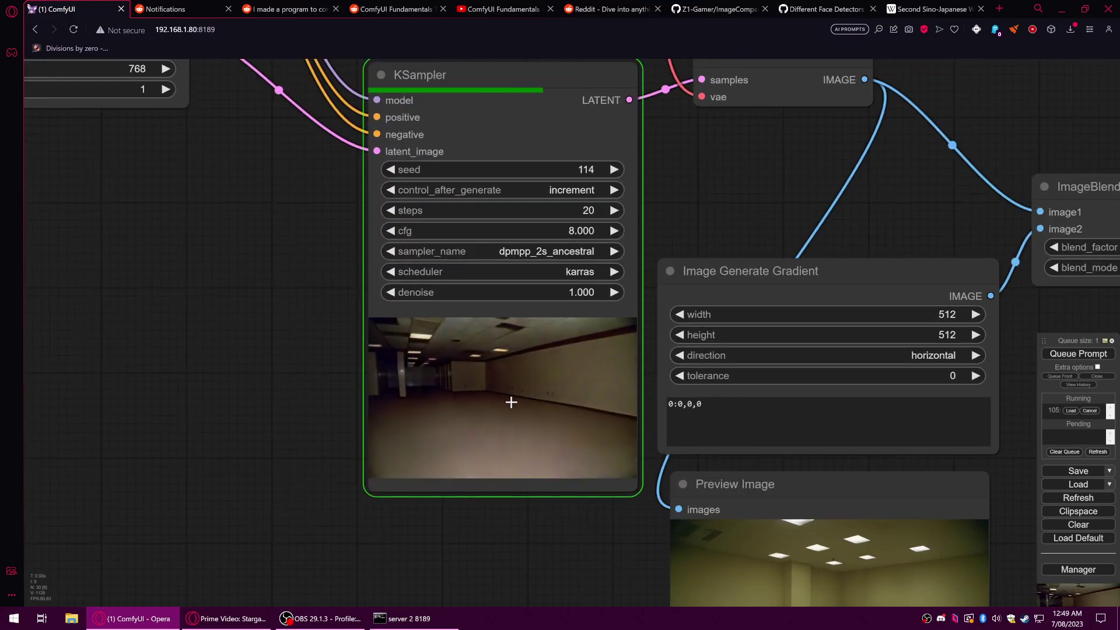
scroll(510, 402, down, 8)
Move the LoRA Stacker slightly away from the Efficient Loader, a little lower than the loader's top edge.
drag(467, 469, 670, 518)
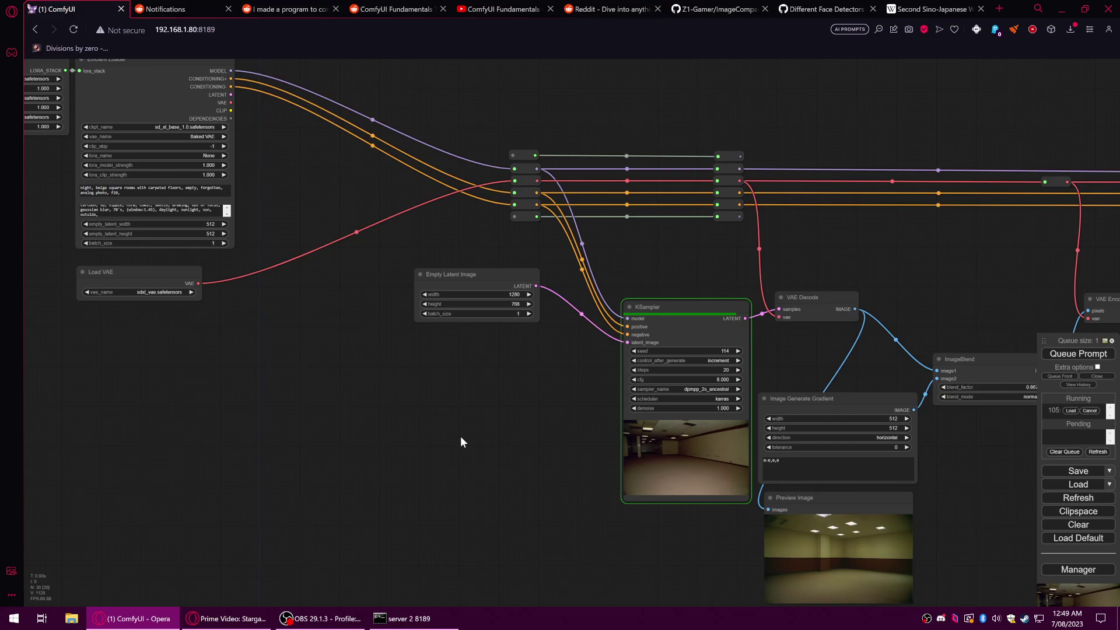
drag(399, 407, 588, 505)
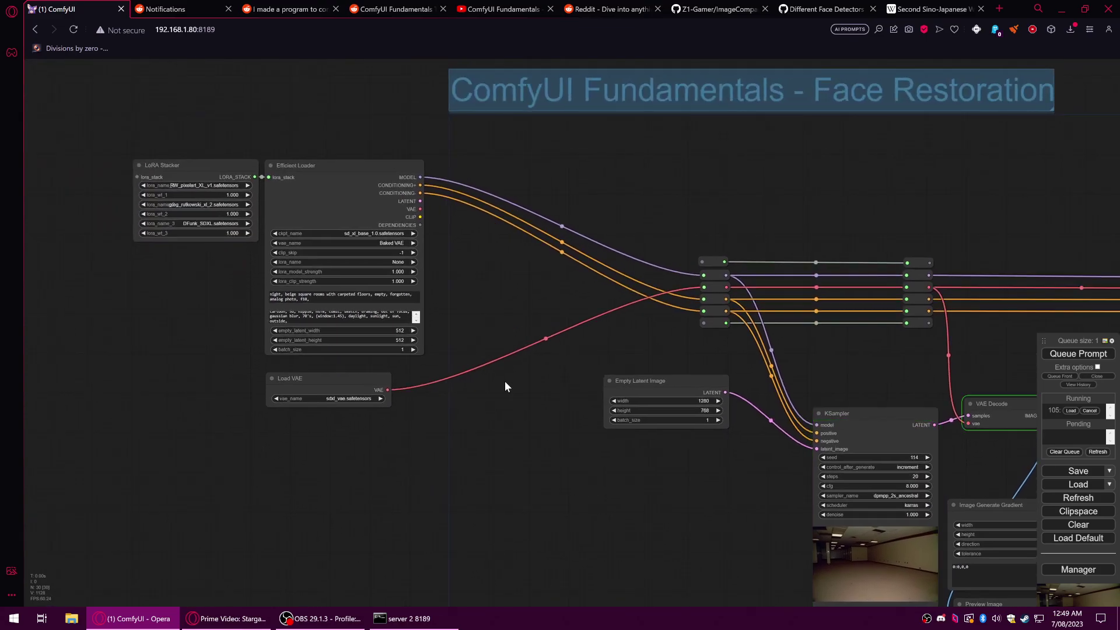
drag(575, 336, 708, 388)
drag(357, 223, 340, 245)
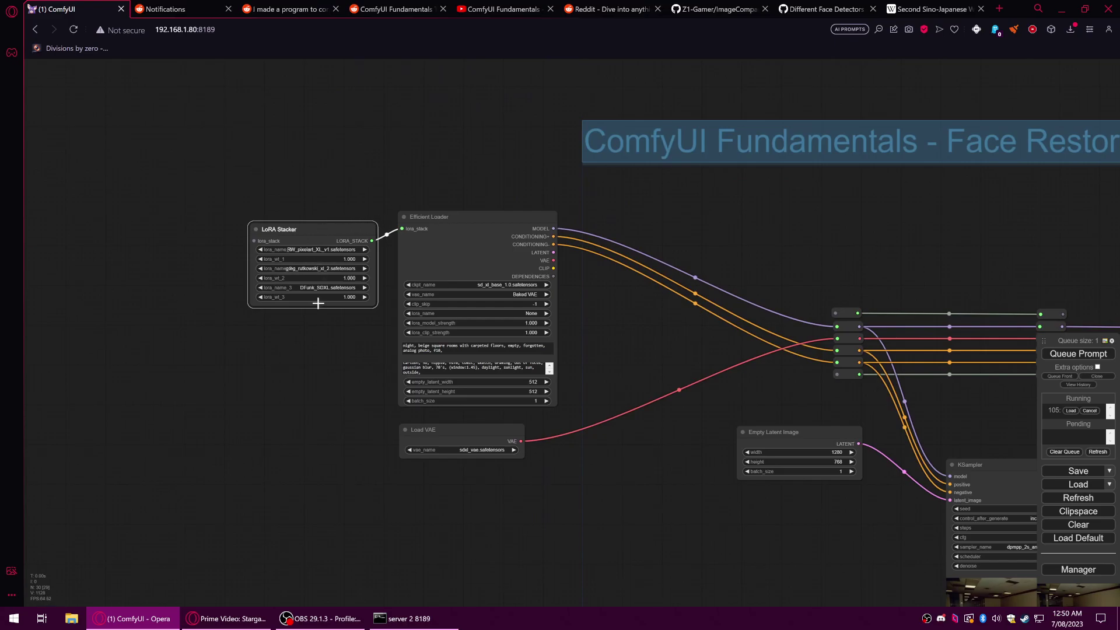
Append "greg rutkowski, pixel art, dfunk, retrowave" to the Efficient Loader's positive prompt.
scroll(319, 282, up, 8)
click(598, 433)
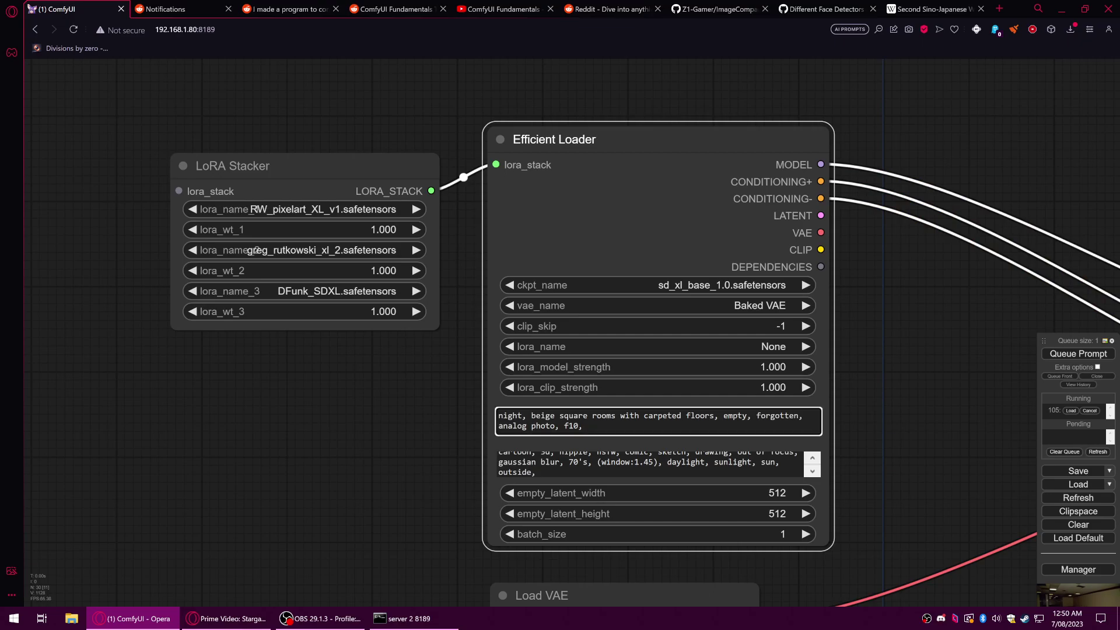
text(greg rutkowski, pixel art,)
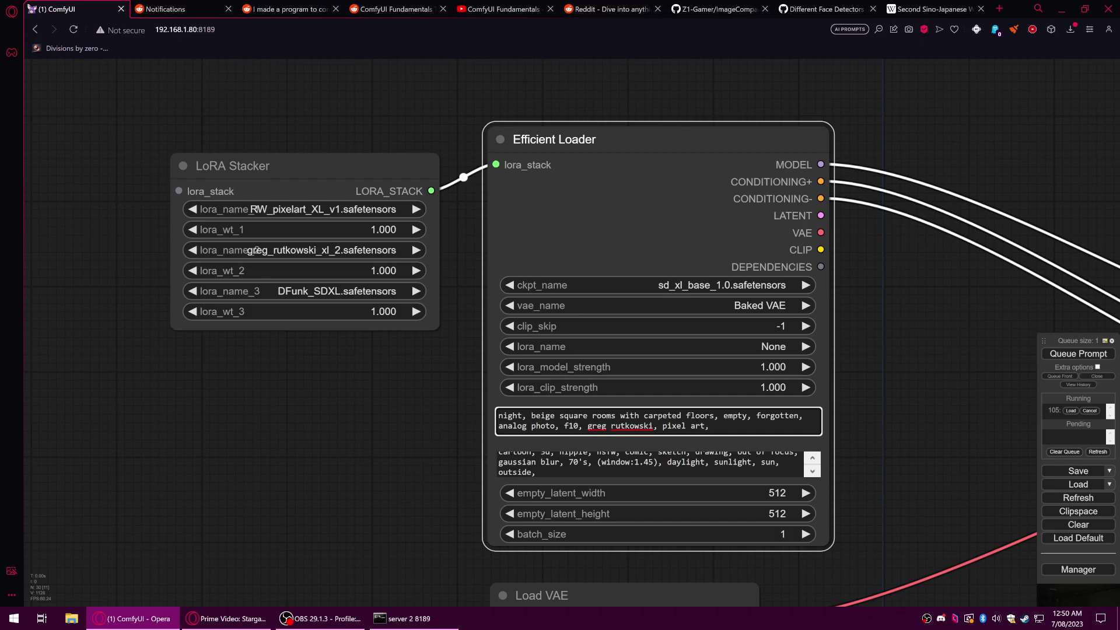
text(nk, retrowave)
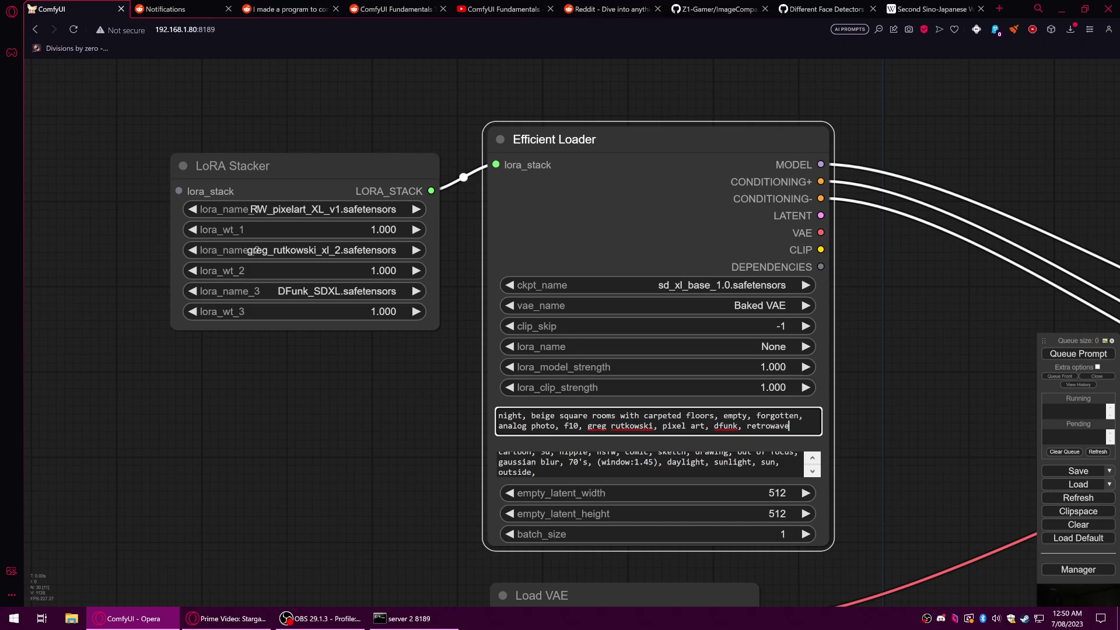
Delete the opening terms of the negative prompt, from "text, watermark" through "drawing", leaving it to start with "out of focus".
scroll(649, 464, up, 1)
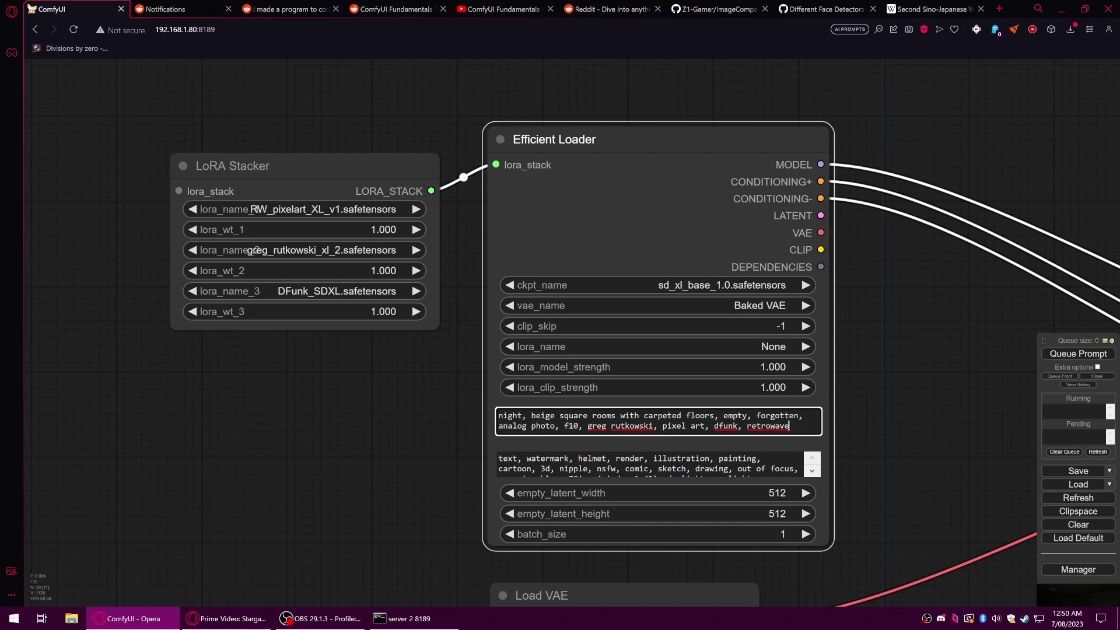
mouse_move(499, 458)
mouse_down()
mouse_move(738, 458)
mouse_move(546, 468)
mouse_move(737, 468)
mouse_up()
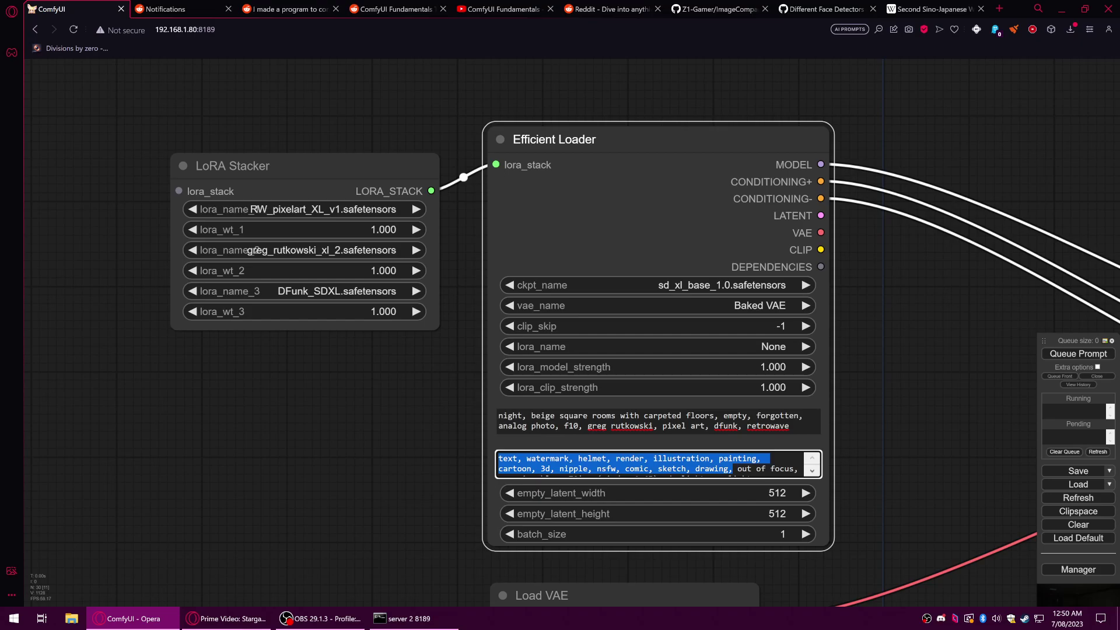
key(BackSpace)
key(Delete)
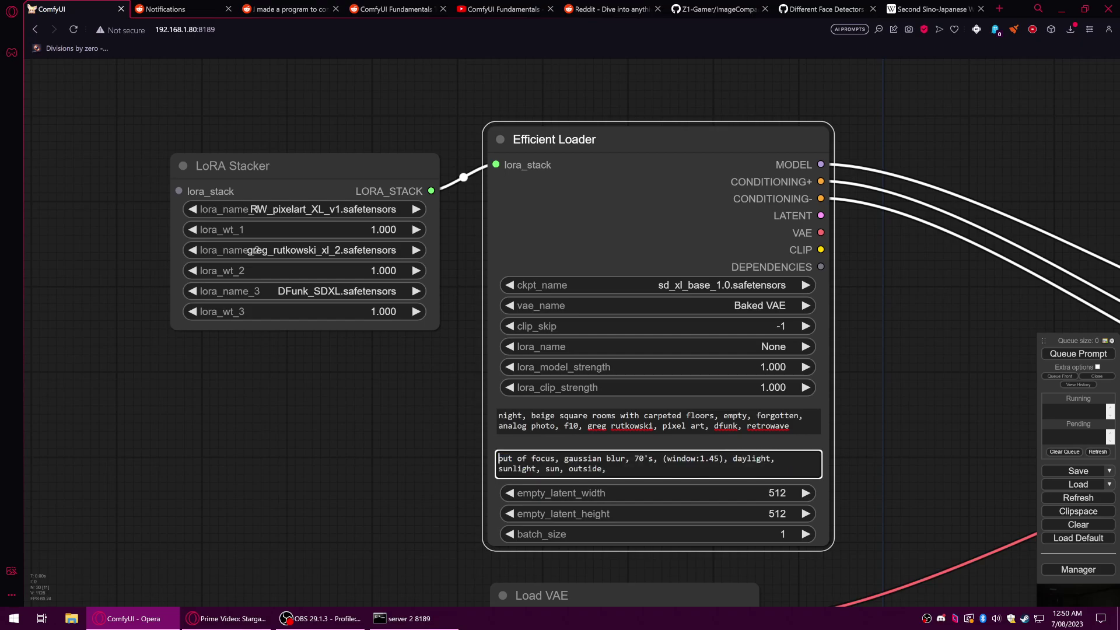
Queue the workflow with the edited positive and negative prompts.
scroll(890, 421, down, 7)
drag(1000, 550, 427, 366)
drag(547, 443, 332, 338)
scroll(396, 449, down, 3)
click(1078, 353)
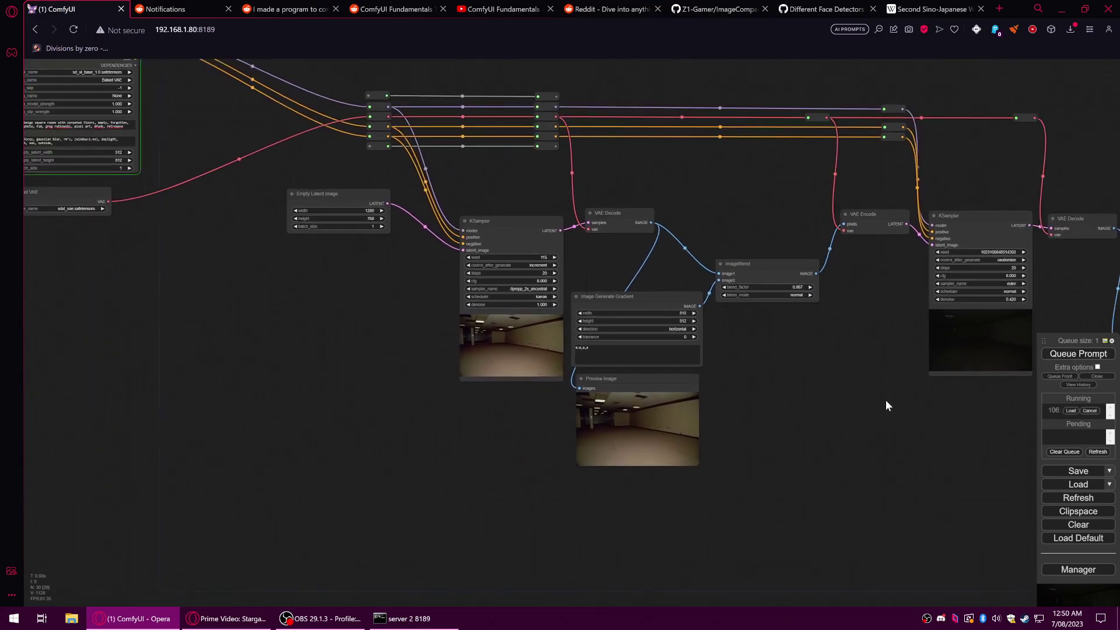
Move the Efficient Loader, LoRA Stacker and Load VAE nodes closer to the reroute nodes, keeping their arrangement.
scroll(885, 400, down, 2)
drag(885, 400, 851, 472)
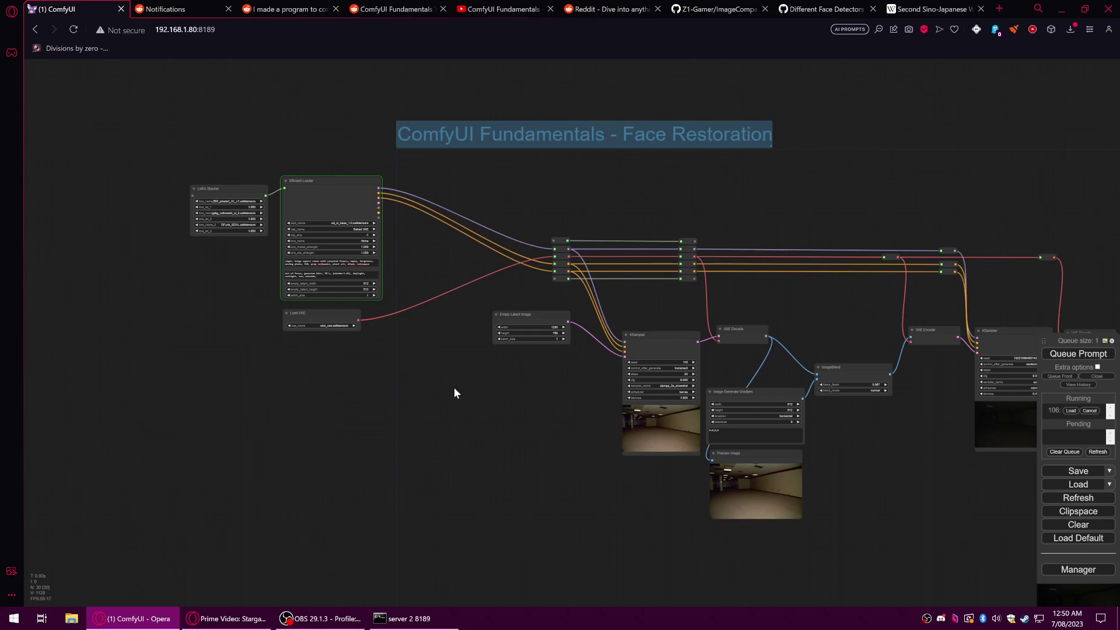
scroll(461, 376, up, 3)
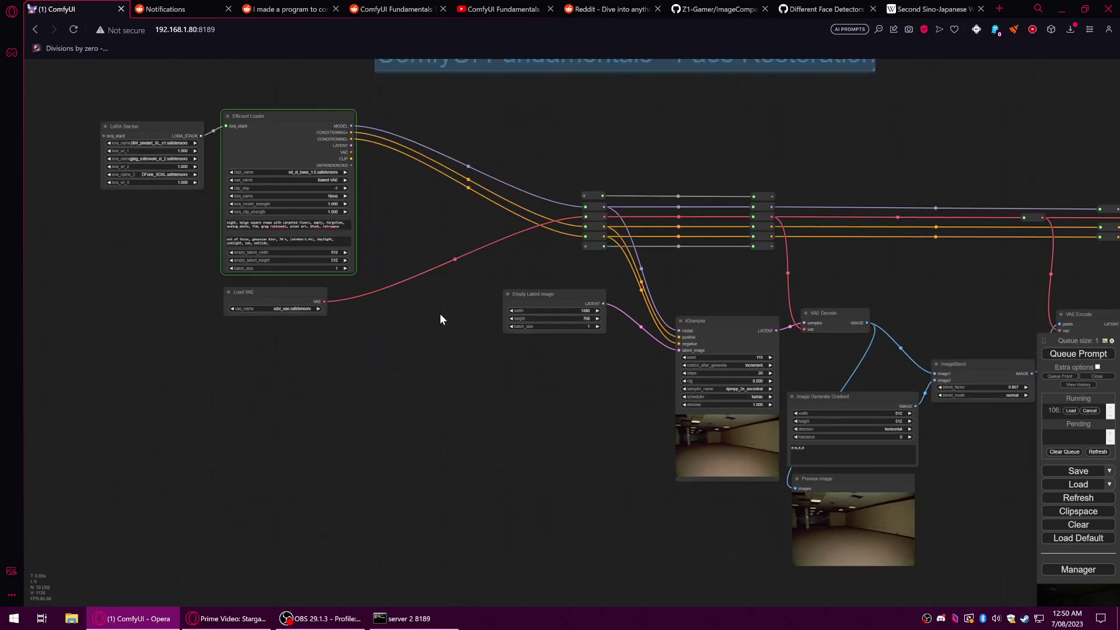
drag(442, 317, 450, 369)
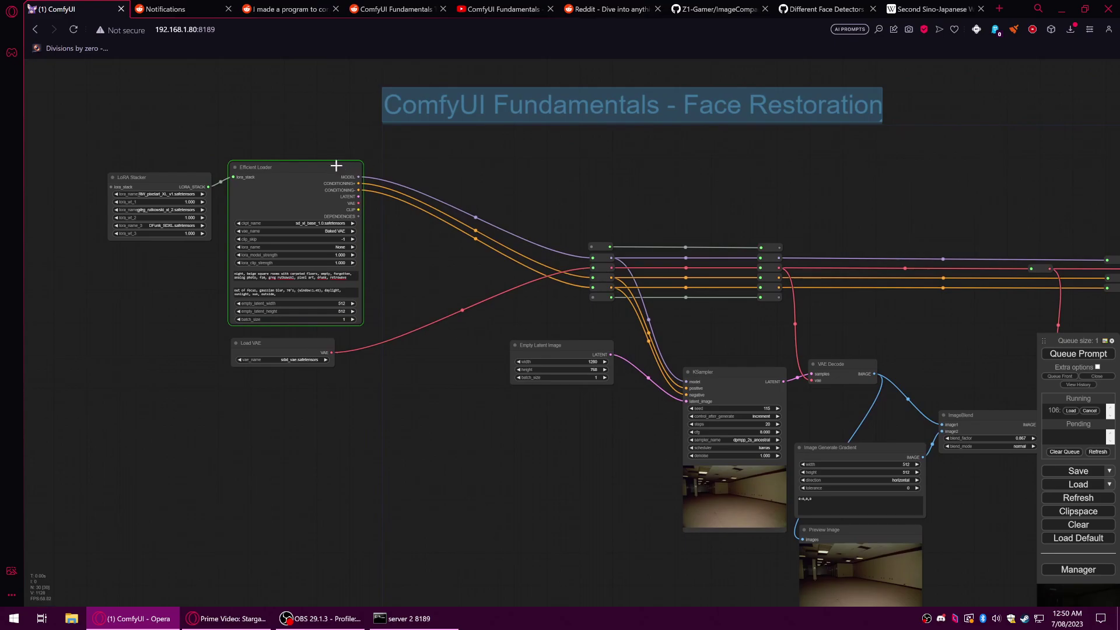
drag(336, 166, 482, 183)
drag(209, 176, 344, 185)
drag(317, 345, 455, 351)
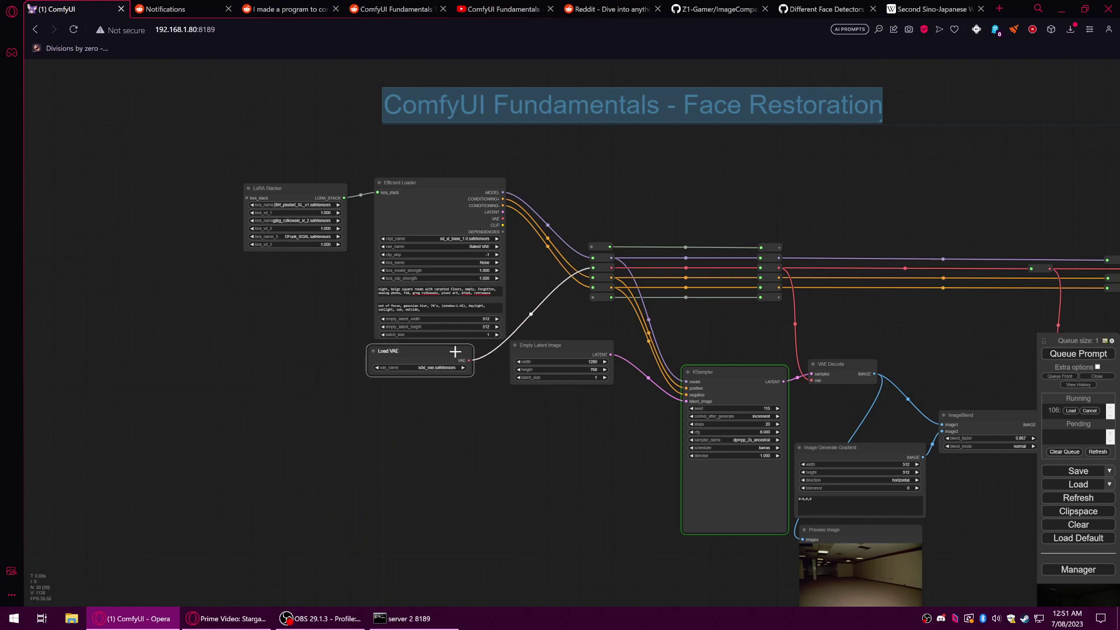
Stack Load VAE and Empty Latent Image beneath the Efficient Loader and bring the LoRA Stacker closer to the loader.
drag(601, 351, 473, 393)
drag(459, 353, 496, 351)
drag(466, 390, 488, 383)
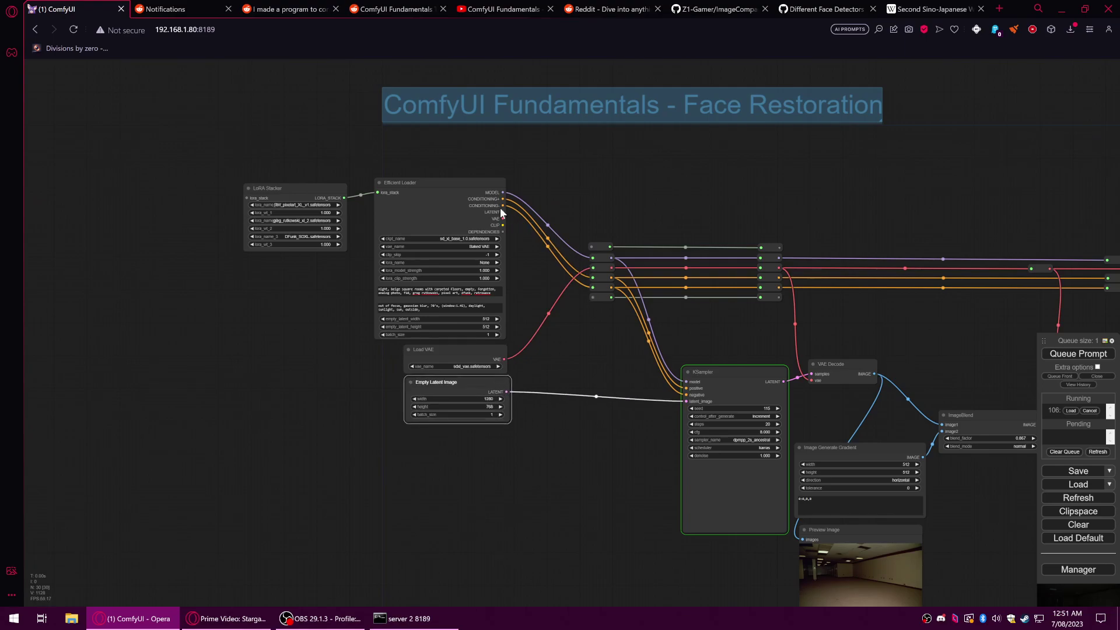
drag(315, 187, 330, 184)
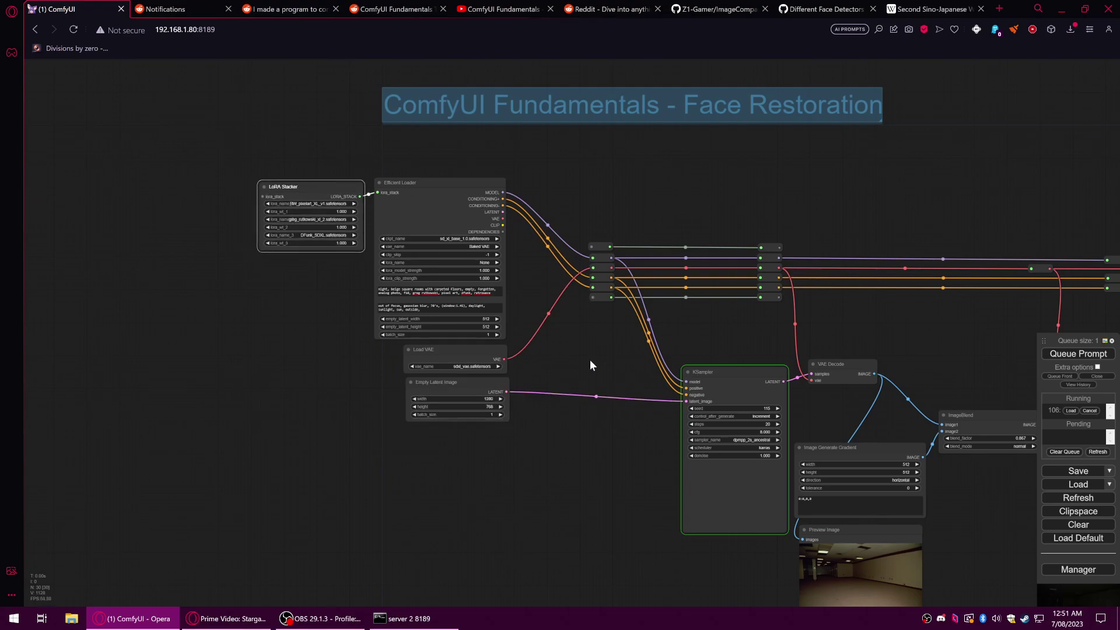
Examine the first KSampler's live preview up close while the image is being sampled.
drag(589, 365, 359, 376)
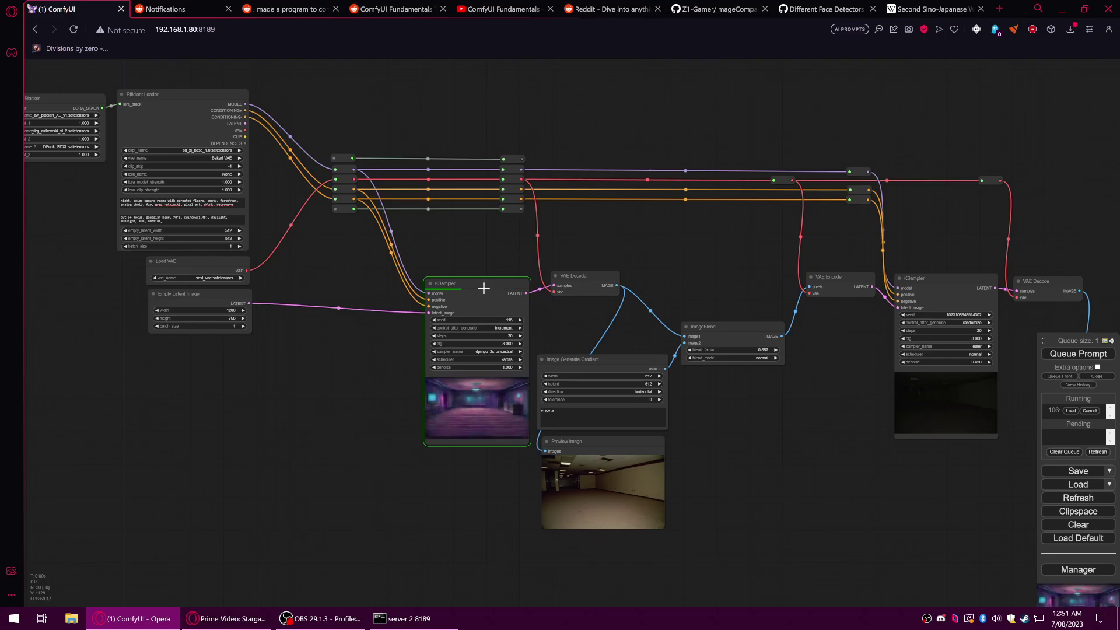
scroll(484, 417, up, 10)
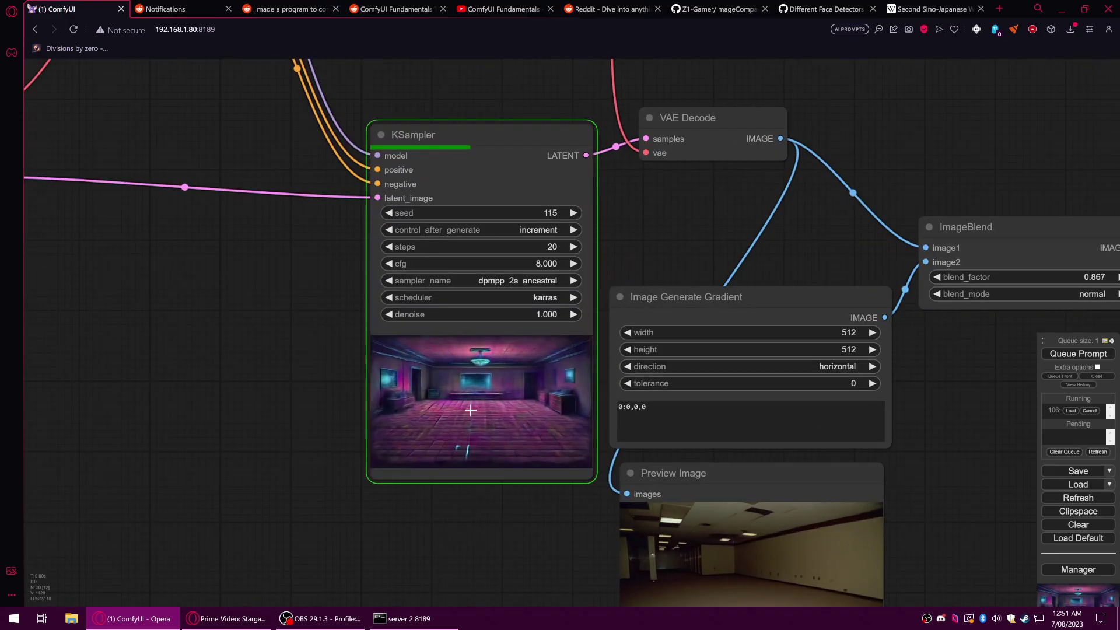
scroll(470, 409, up, 4)
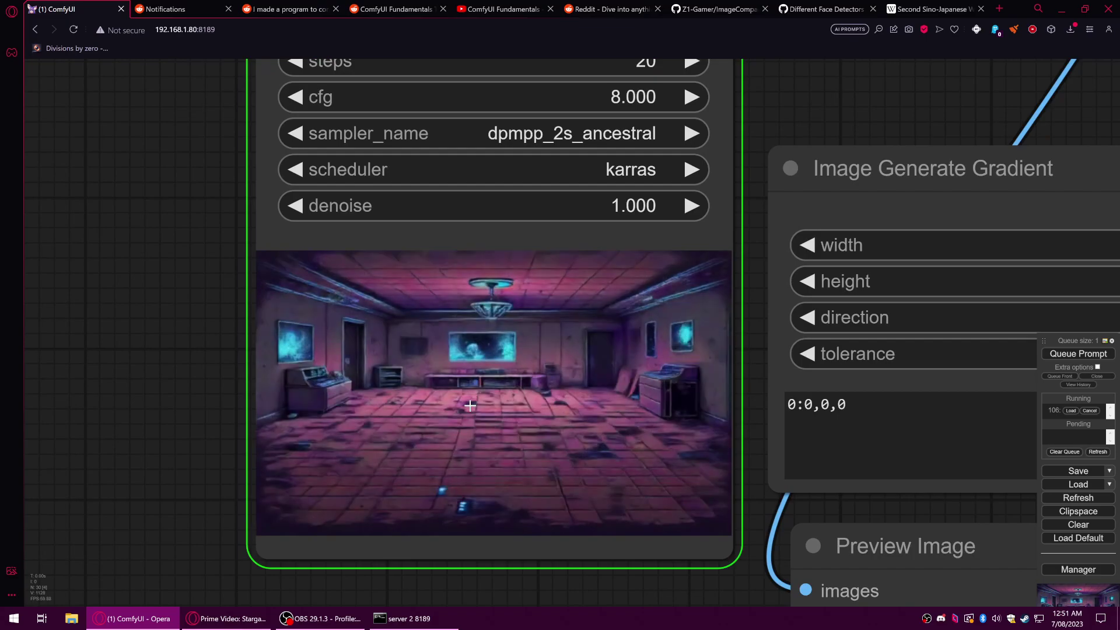
scroll(470, 406, up, 5)
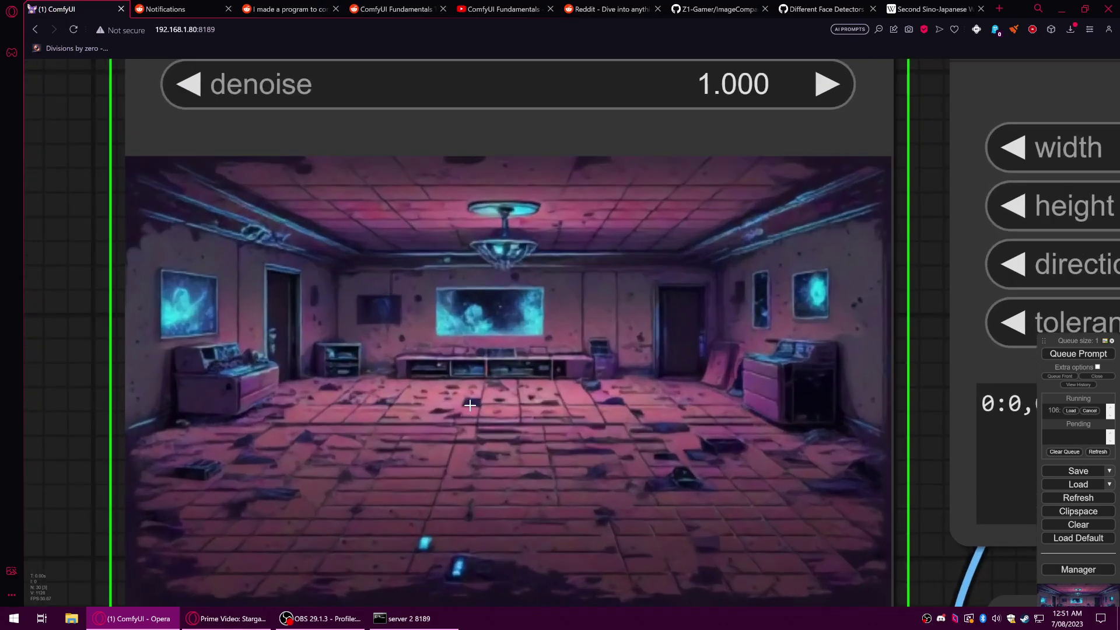
scroll(470, 405, down, 4)
scroll(470, 404, down, 5)
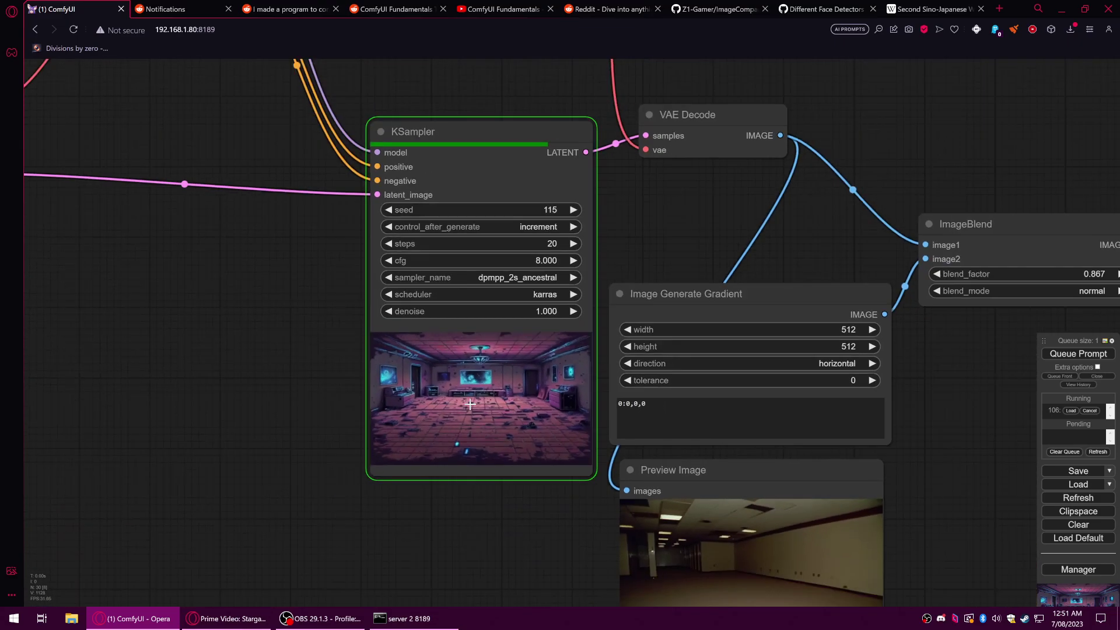
scroll(470, 402, up, 3)
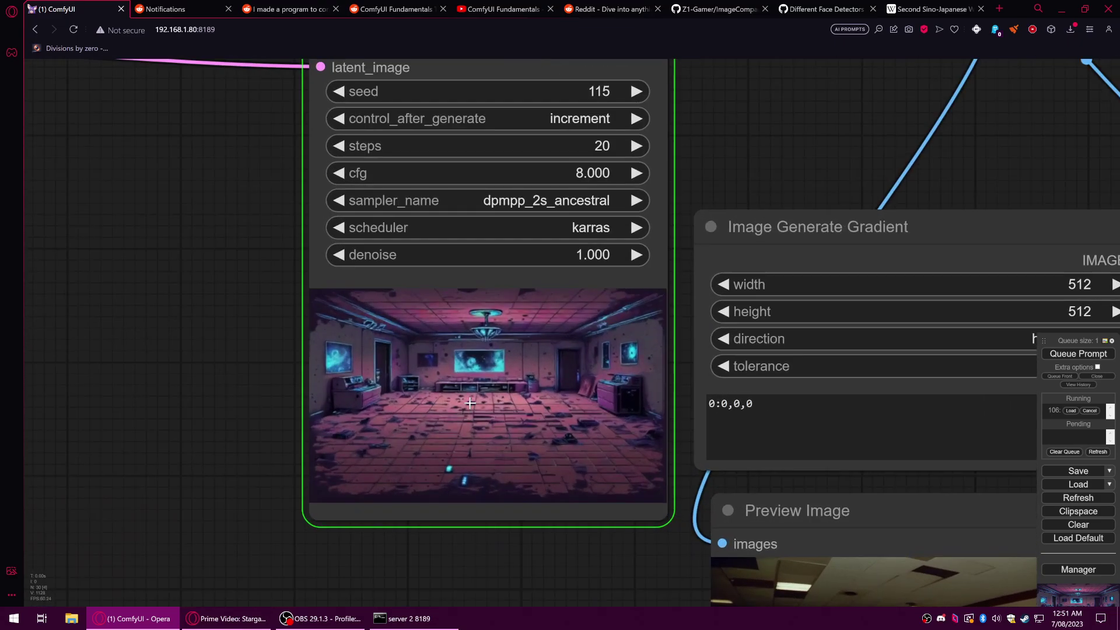
scroll(470, 403, up, 1)
scroll(469, 402, up, 1)
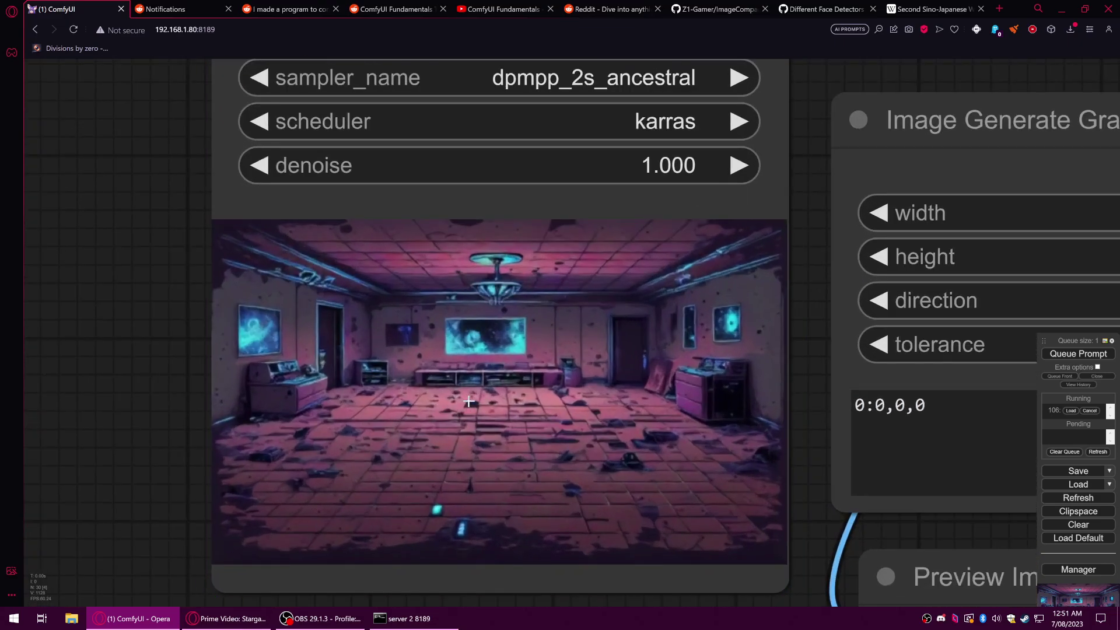
scroll(468, 401, down, 15)
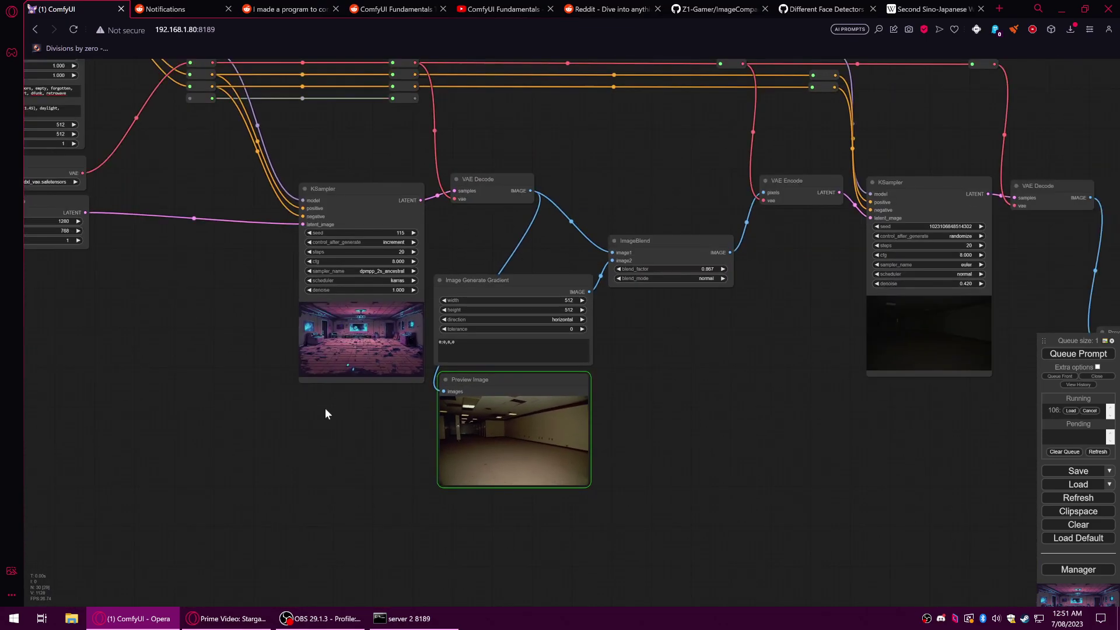
Inspect the decoded image in the Preview Image node at close range.
scroll(484, 430, up, 10)
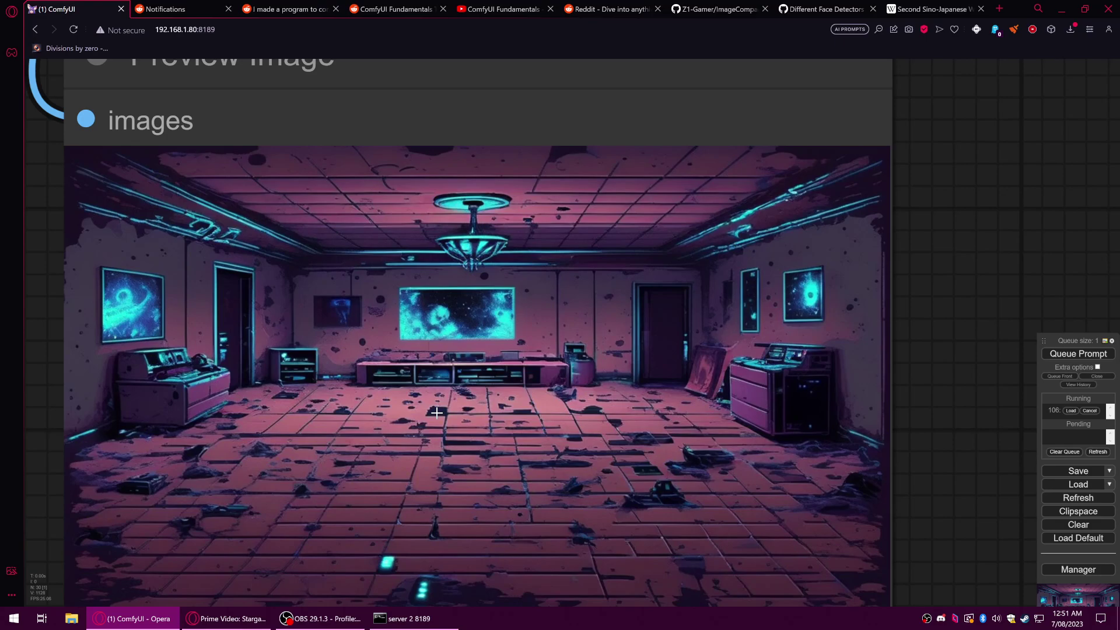
scroll(436, 412, down, 3)
scroll(436, 413, down, 13)
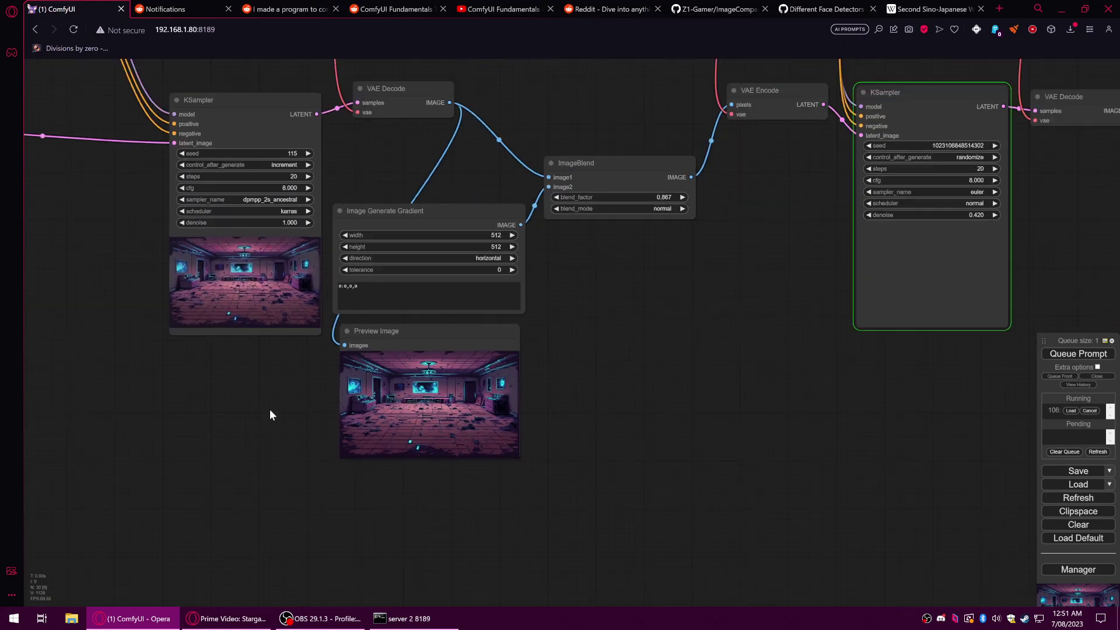
Review the LoRA Stacker's three LoRAs and weights, along with the Efficient Loader's settings and prompts.
drag(216, 373, 701, 477)
drag(533, 352, 708, 508)
drag(376, 401, 342, 489)
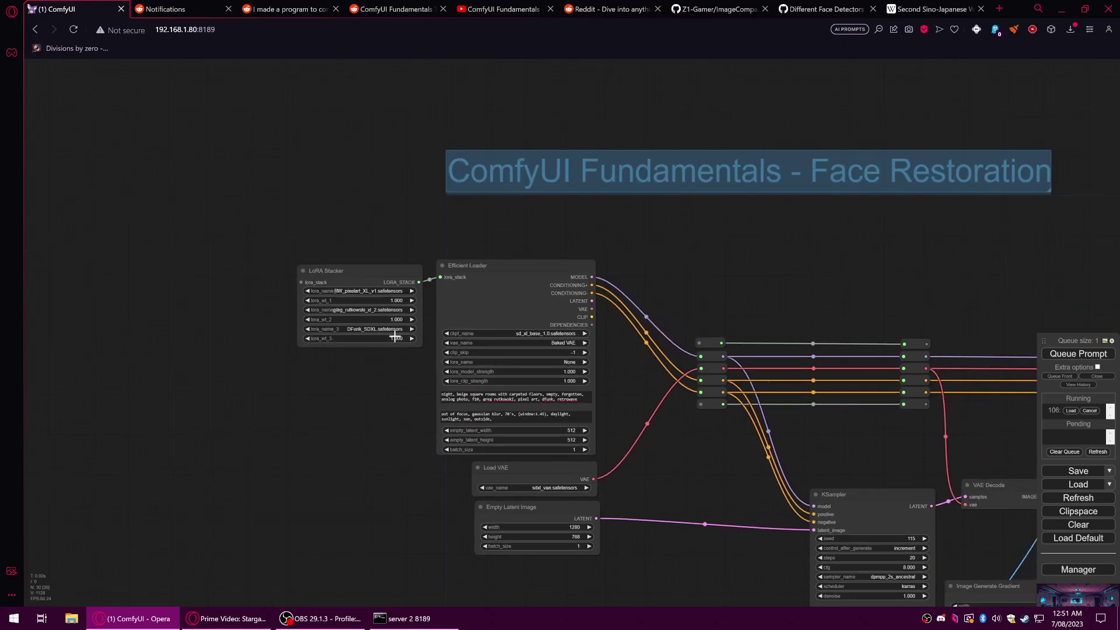
scroll(385, 320, up, 8)
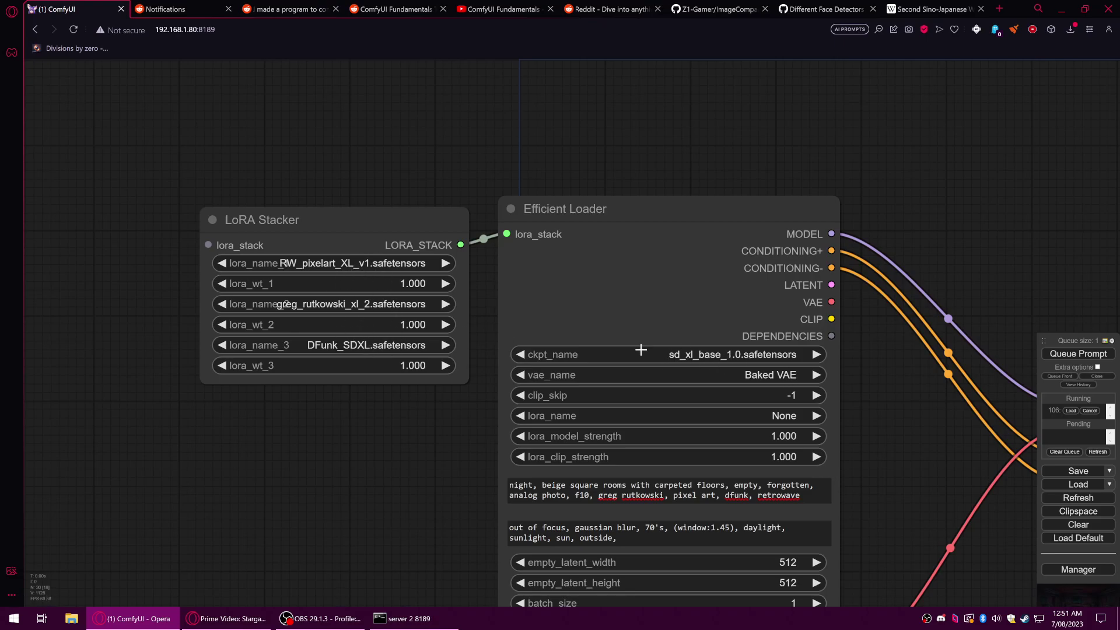
scroll(439, 500, down, 5)
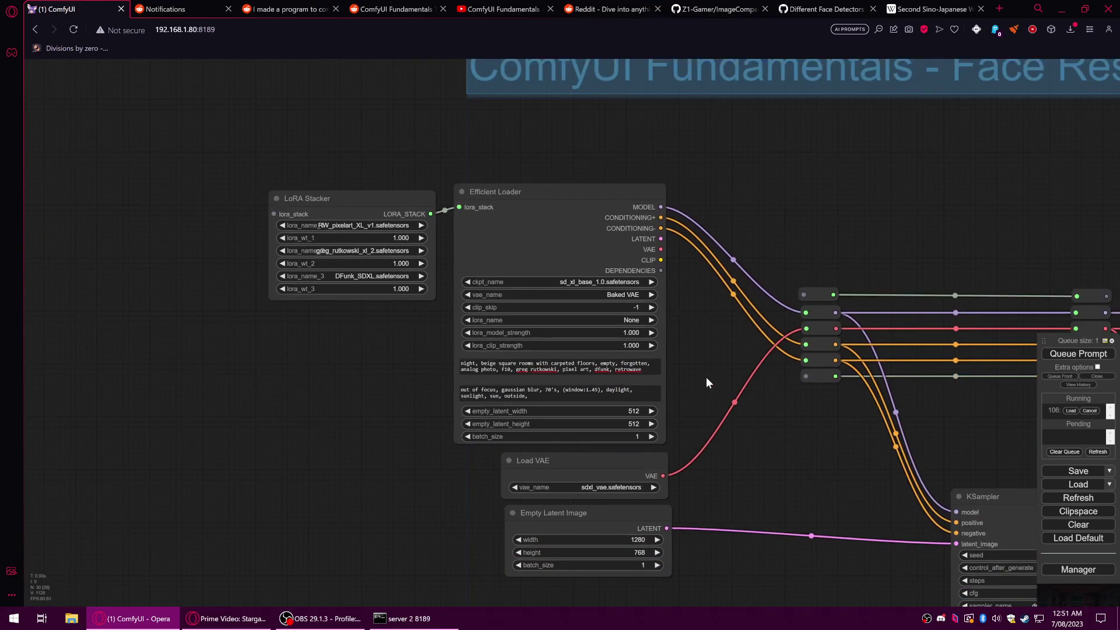
drag(705, 383, 581, 247)
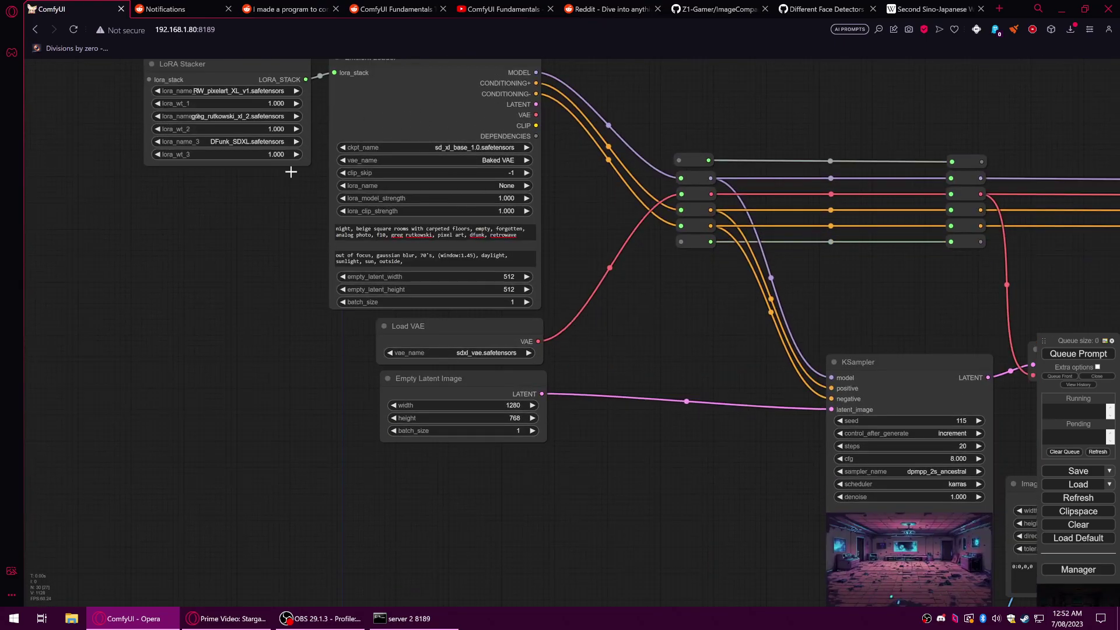
drag(281, 280, 267, 348)
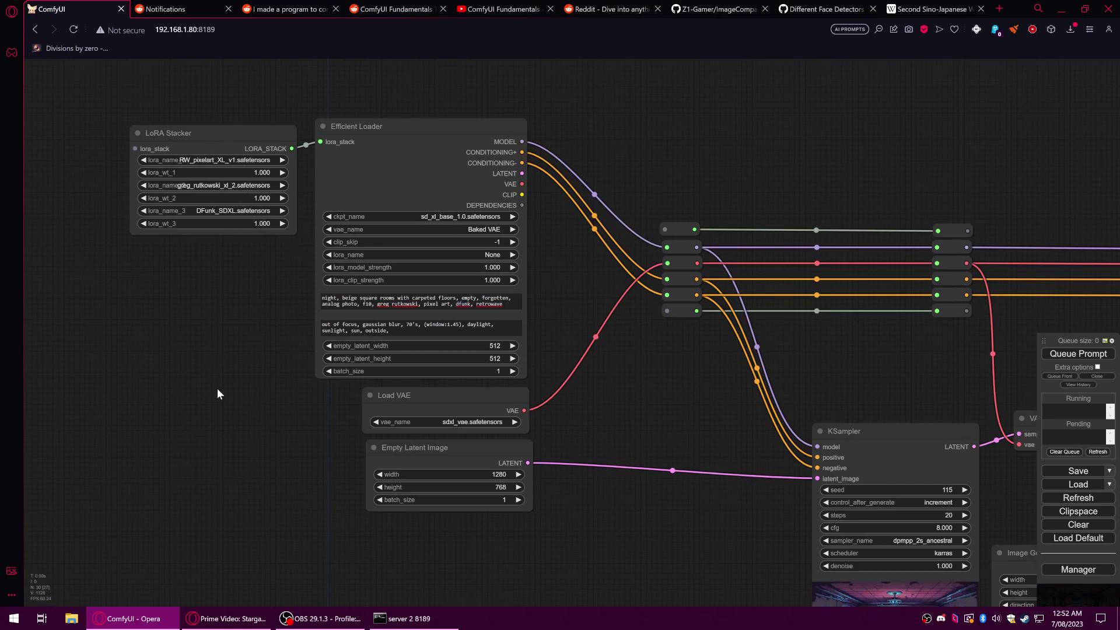
Compare the first KSampler's preview with the finished image in the Preview Image node.
drag(408, 515, 337, 407)
drag(424, 402, 278, 214)
drag(378, 277, 264, 406)
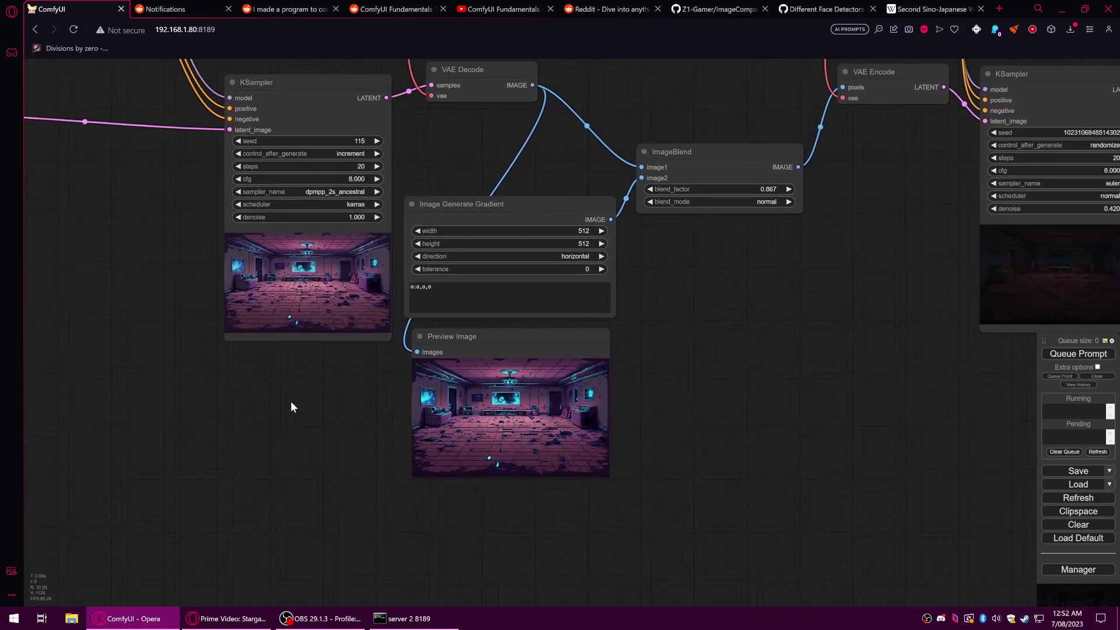
scroll(468, 452, up, 8)
scroll(608, 392, down, 11)
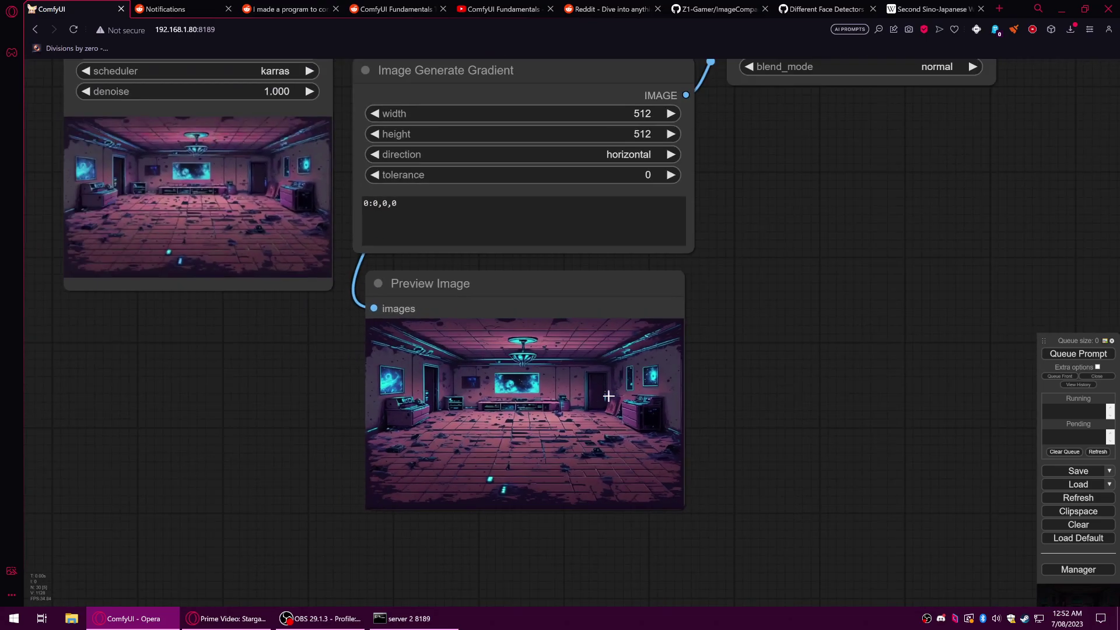
Examine the darkened final image in the last Preview Image node up close.
drag(772, 369, 627, 401)
scroll(636, 430, down, 2)
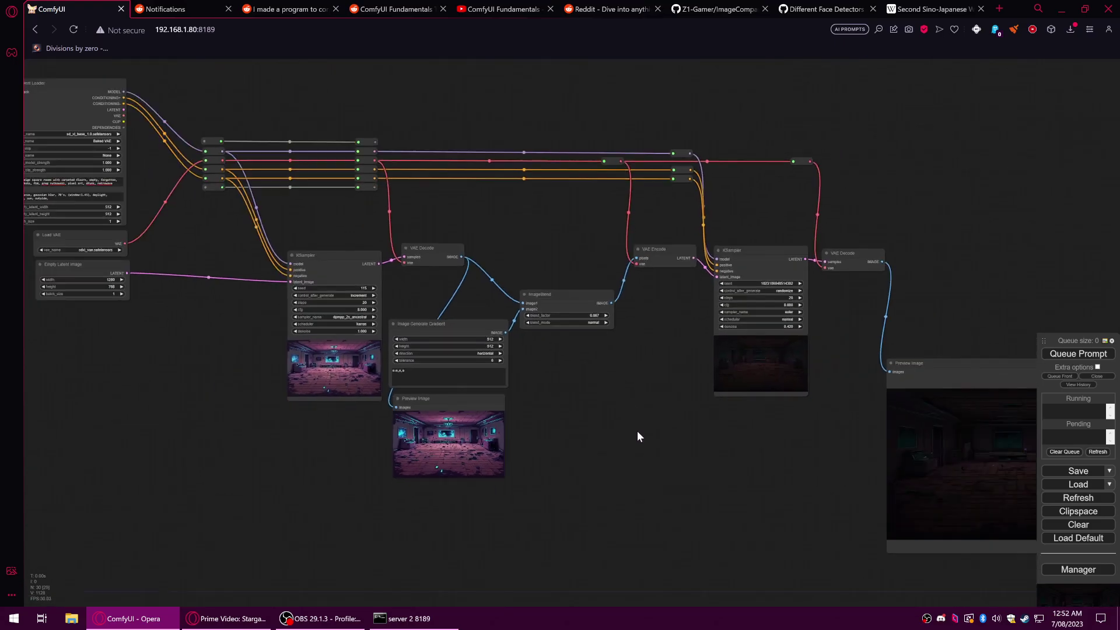
scroll(675, 358, up, 10)
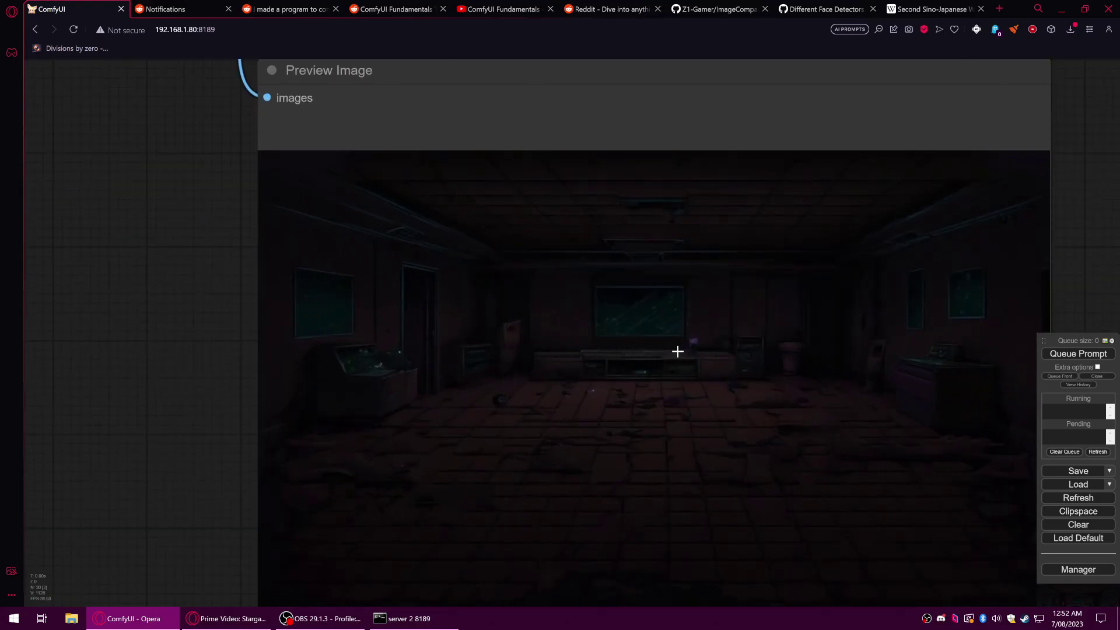
scroll(639, 436, up, 6)
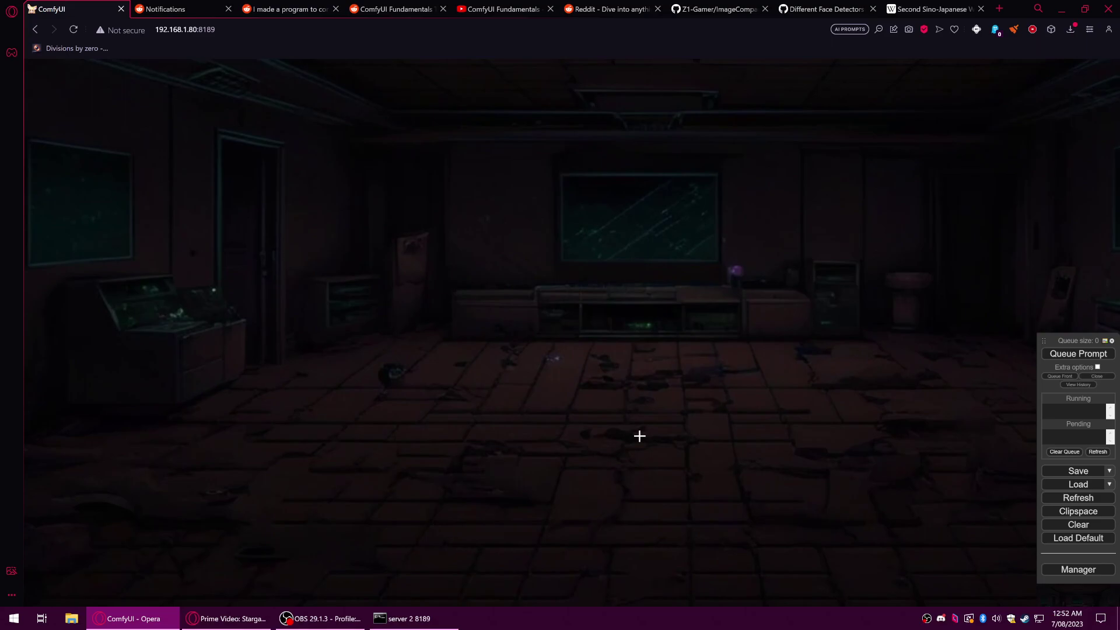
scroll(639, 436, down, 6)
scroll(639, 436, down, 10)
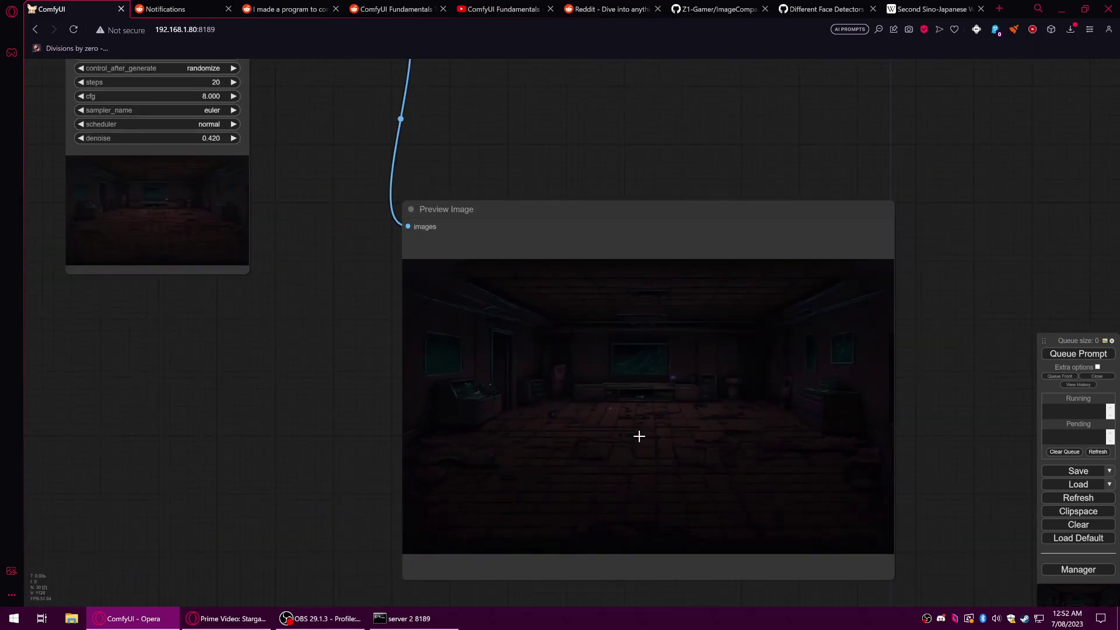
Set the Efficient Loader's checkpoint to juggernaut_v22.safetensors and the Load VAE node to vae-ft-ema-560000-ema-pruned.ckpt.
drag(591, 452, 792, 476)
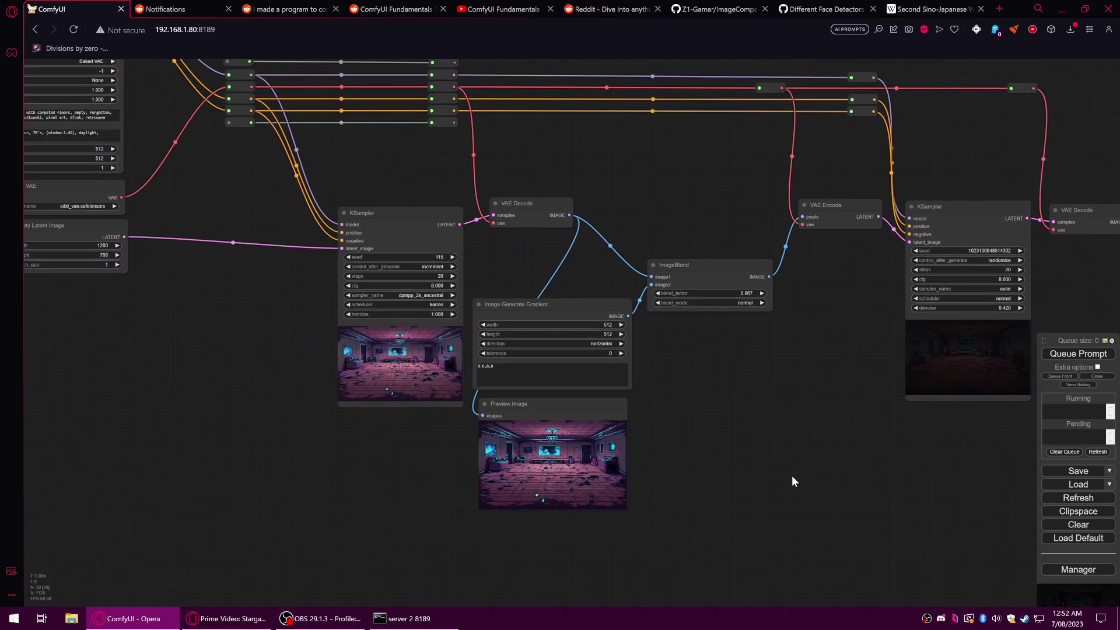
drag(716, 425, 862, 423)
drag(352, 319, 694, 522)
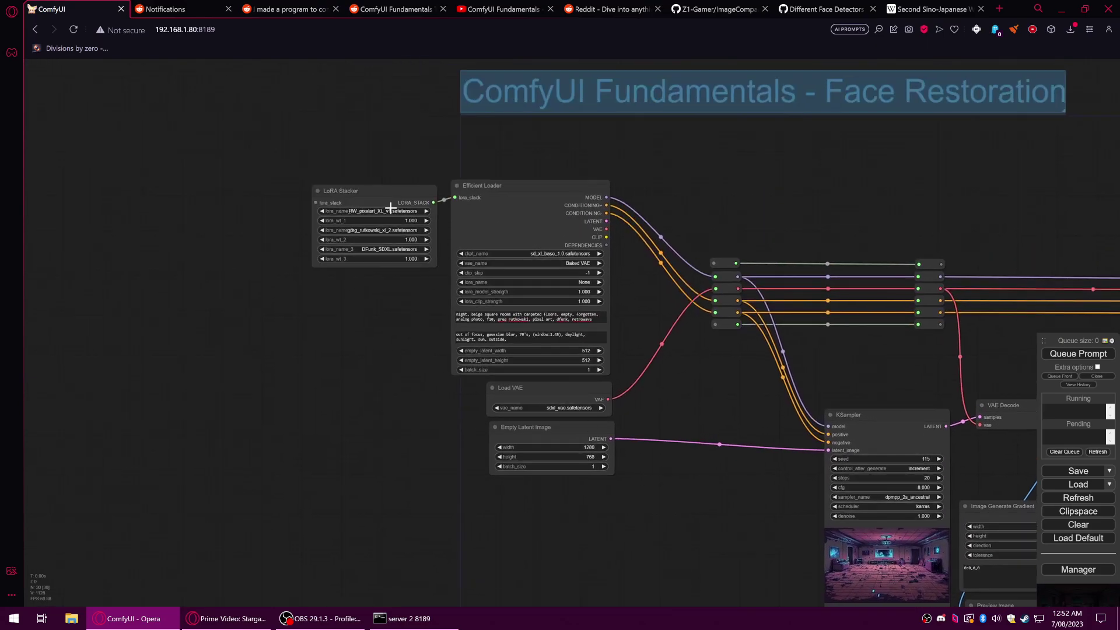
scroll(414, 224, up, 6)
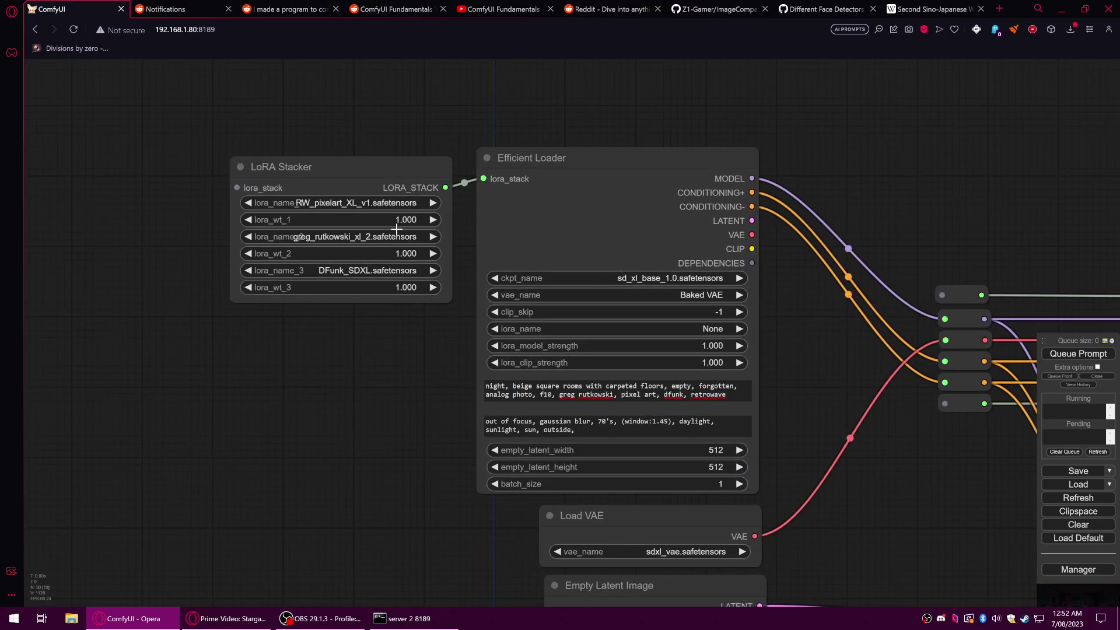
click(628, 283)
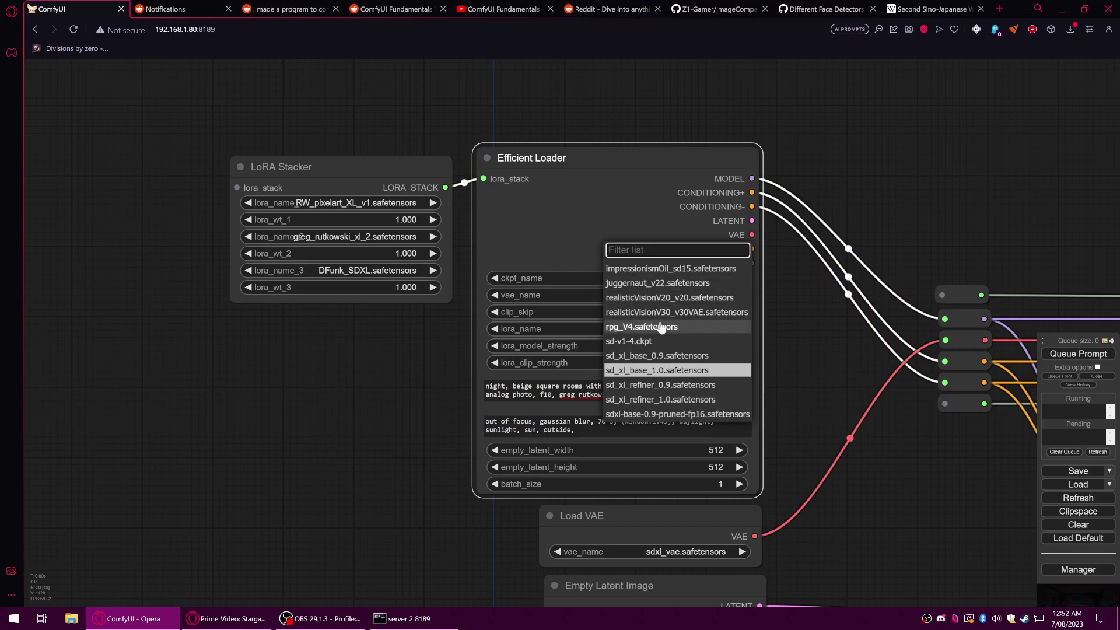
click(638, 284)
drag(831, 445, 789, 365)
click(647, 472)
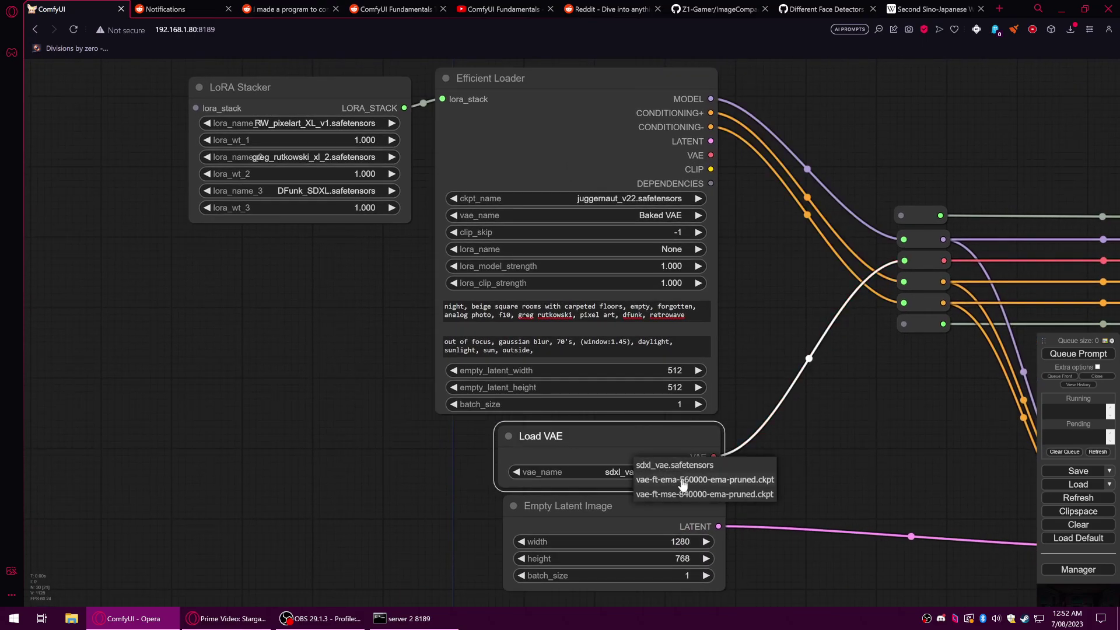
click(700, 482)
Set the LoRA Stacker's three LoRAs to BioPunkAI.safetensors, FantasyClassics.safetensors and add_detail.safetensors, in that order.
drag(312, 326, 478, 481)
click(418, 248)
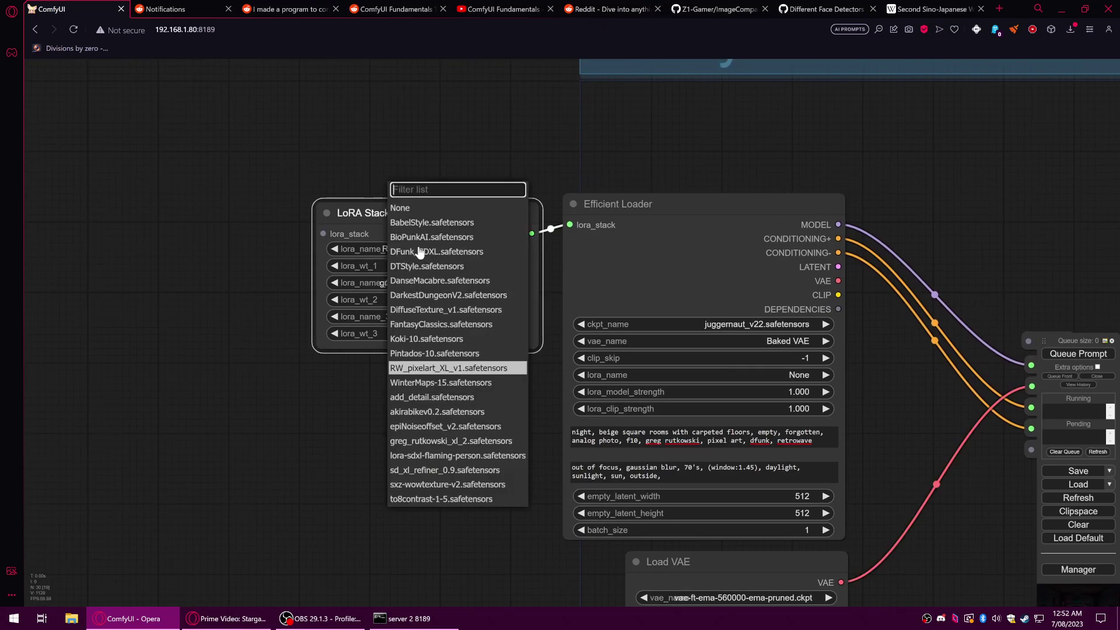
click(467, 238)
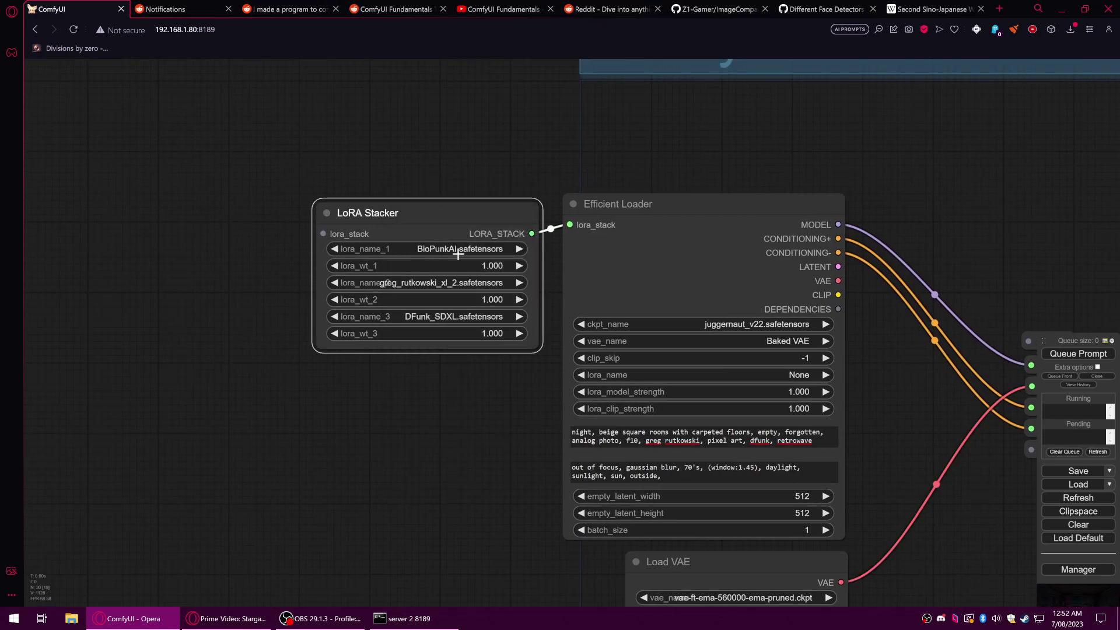
click(451, 282)
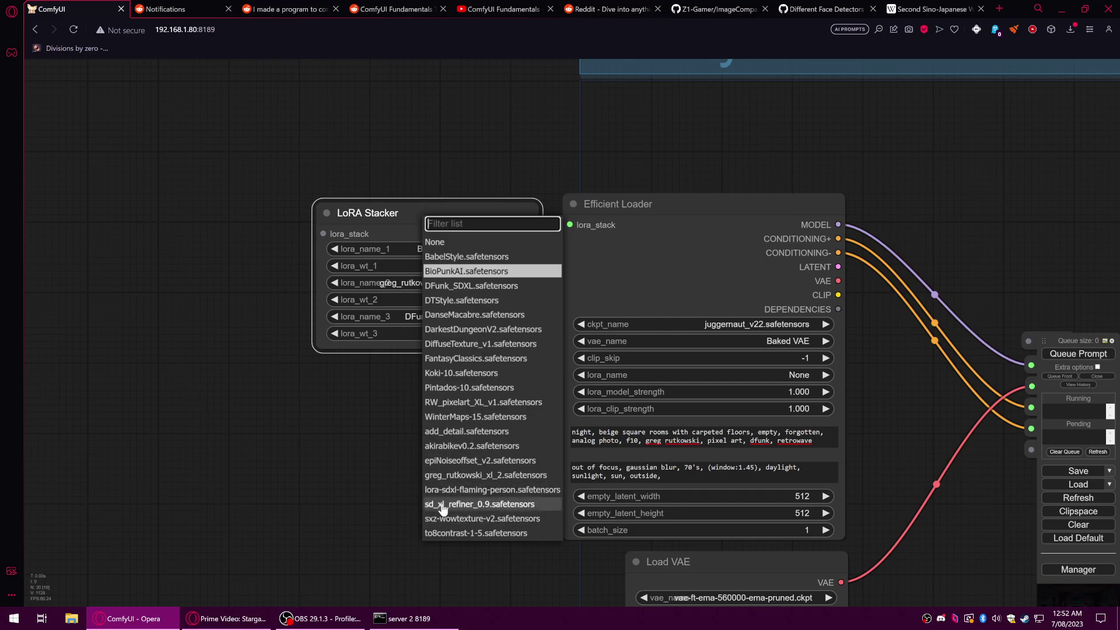
click(439, 358)
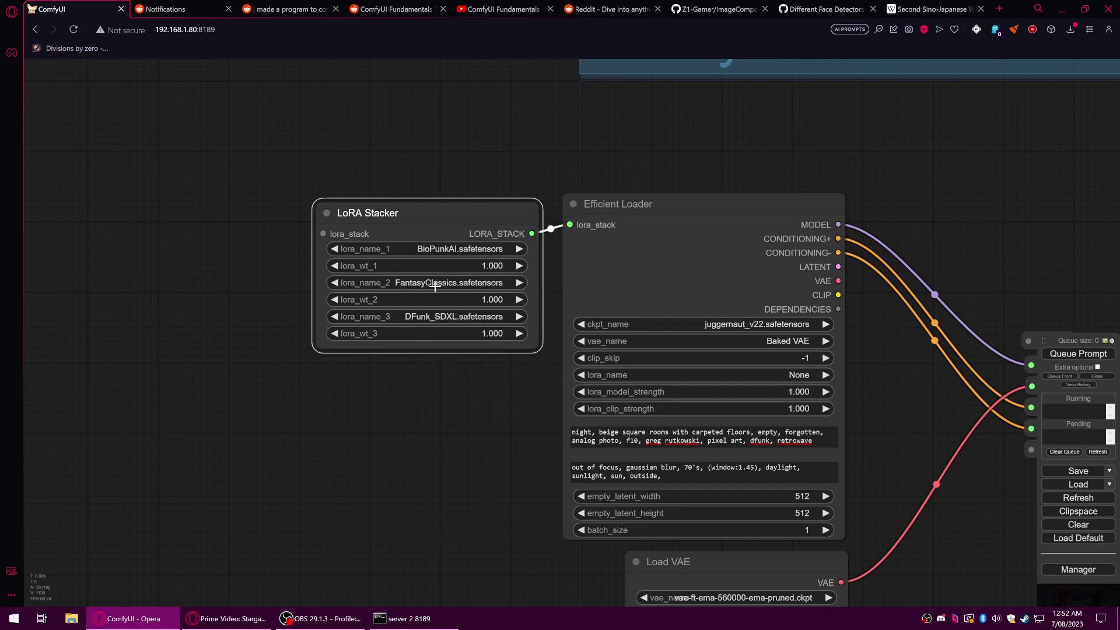
click(448, 318)
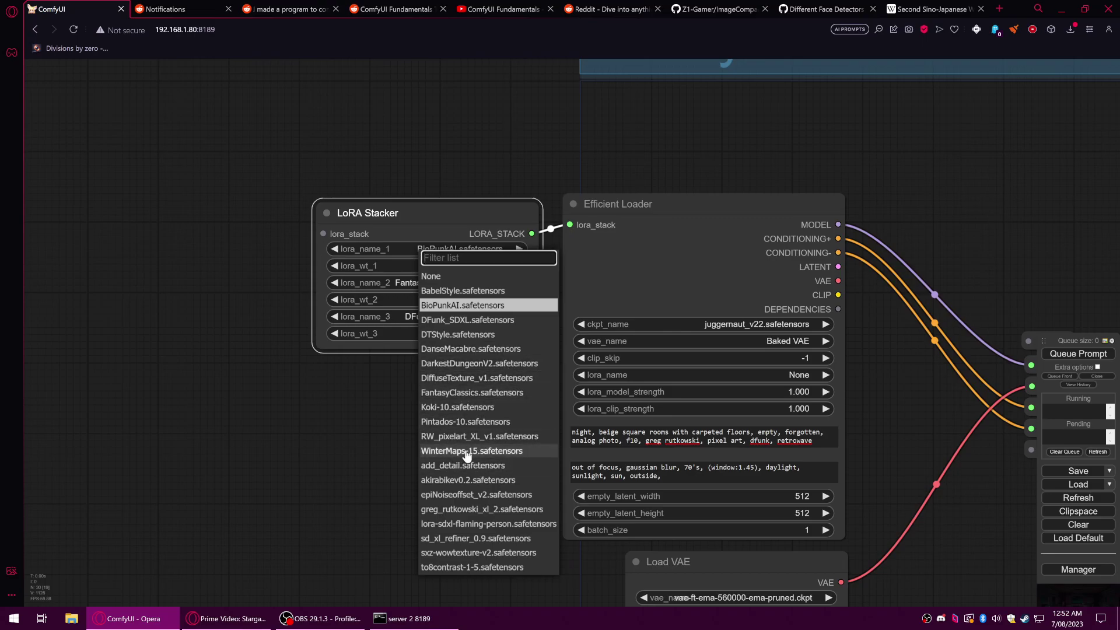
click(493, 467)
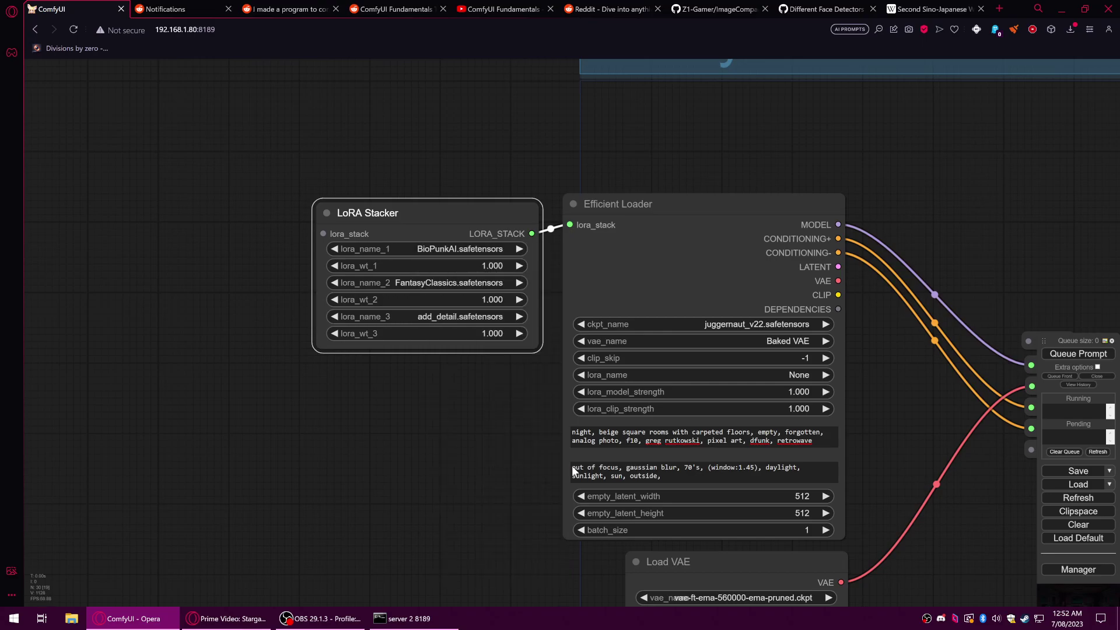
Replace the style keywords after "f10" in the Efficient Loader's positive prompt with "biopunk, fantasy, add detail,".
drag(433, 439, 316, 435)
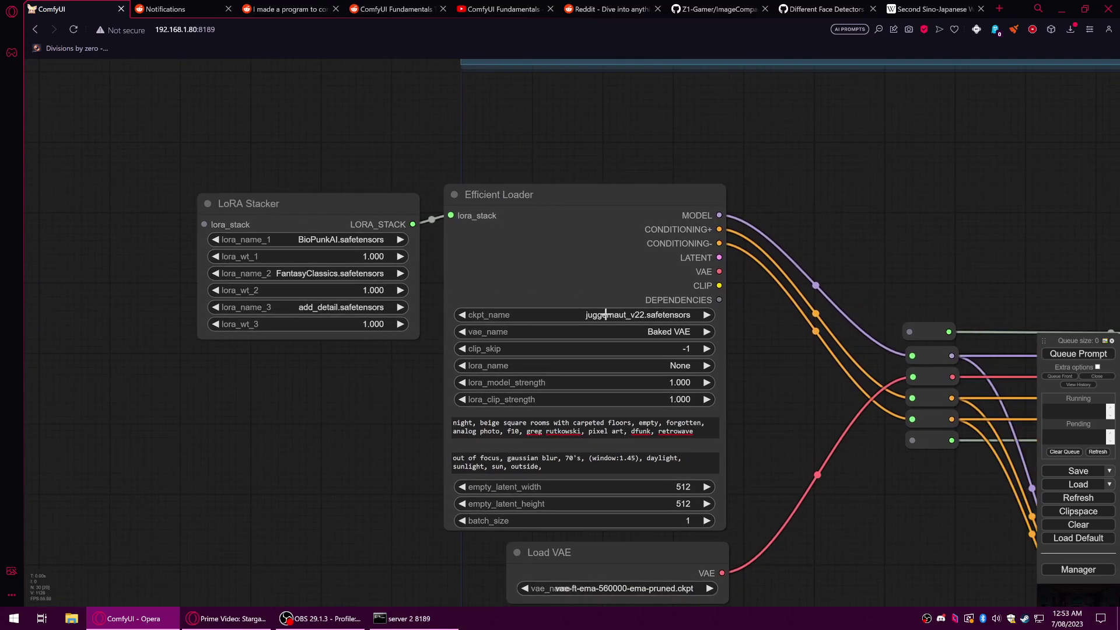
drag(387, 428, 334, 358)
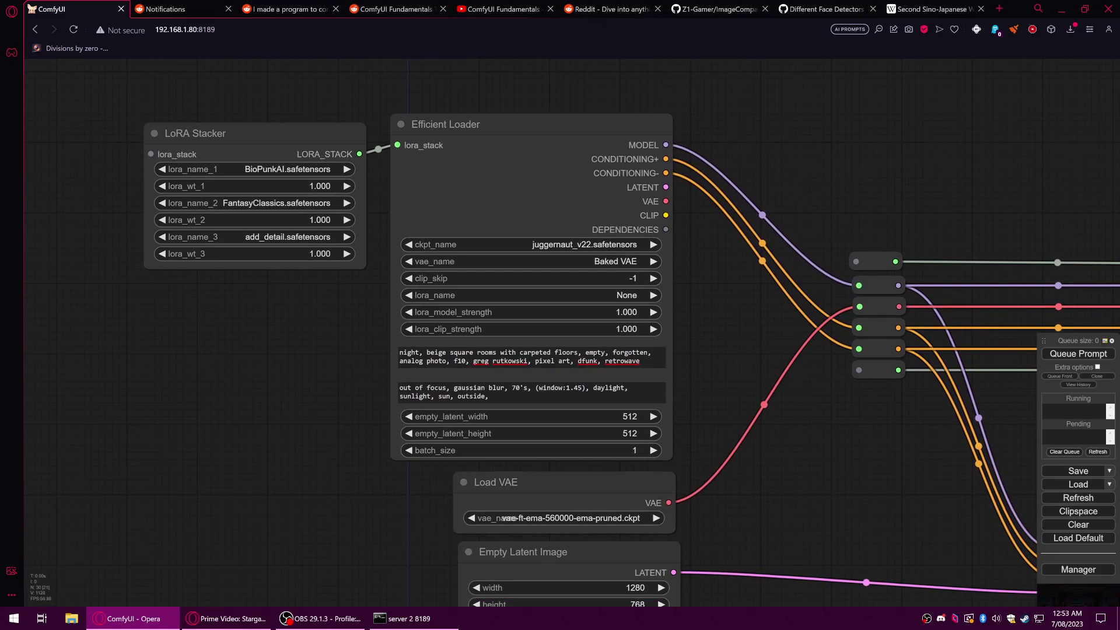
drag(640, 361, 473, 361)
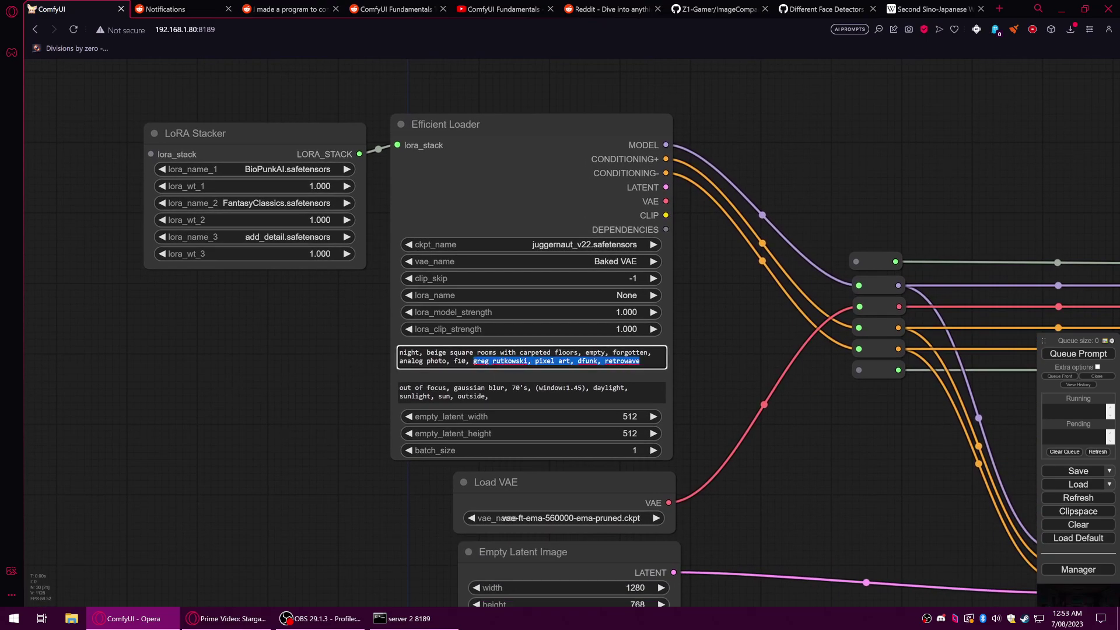
text(biopunk, fantasy, add detail,)
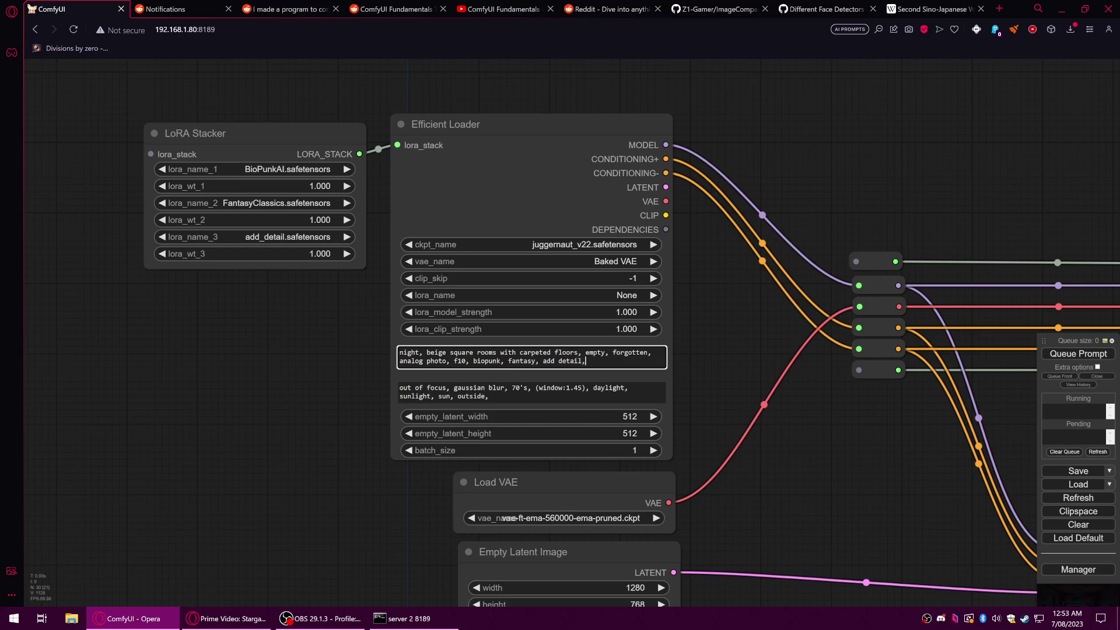
Queue the workflow to generate an image with the new checkpoint, VAE, LoRAs and prompt.
scroll(775, 490, down, 4)
drag(797, 513, 375, 290)
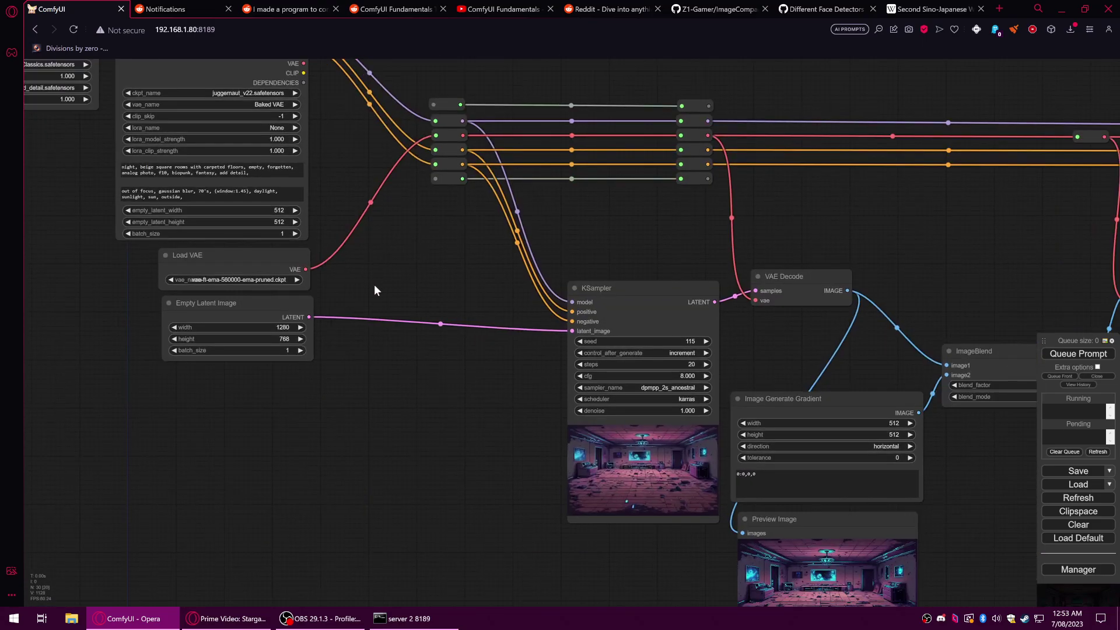
drag(336, 421, 140, 250)
click(1065, 354)
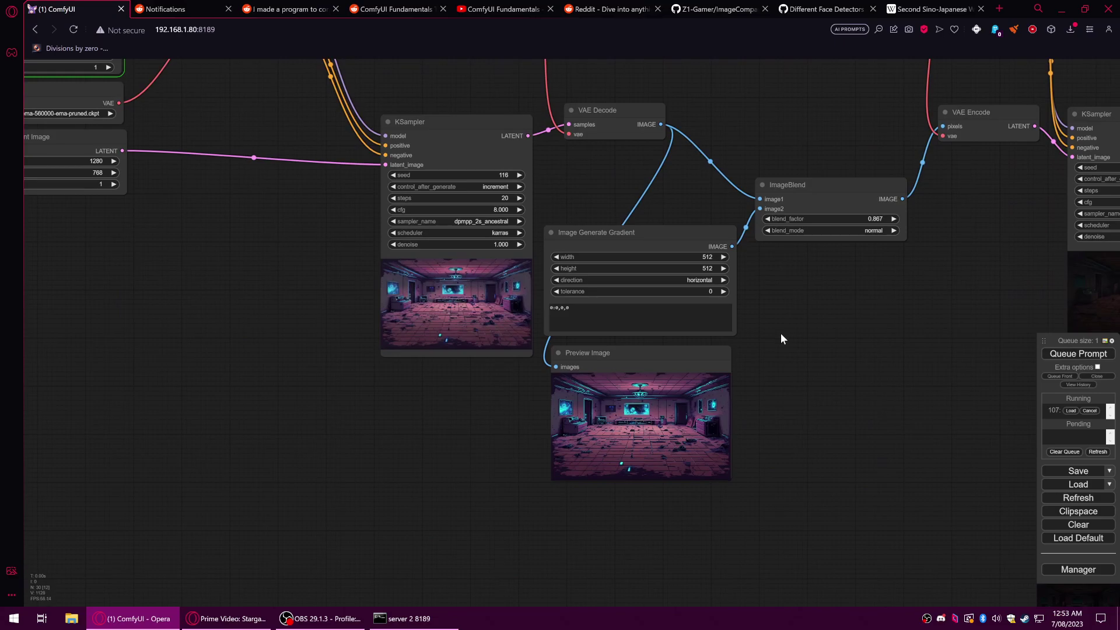
Check the sampling progress in the server 8189 console and return to the workflow in the browser.
drag(780, 333, 896, 477)
scroll(412, 460, down, 3)
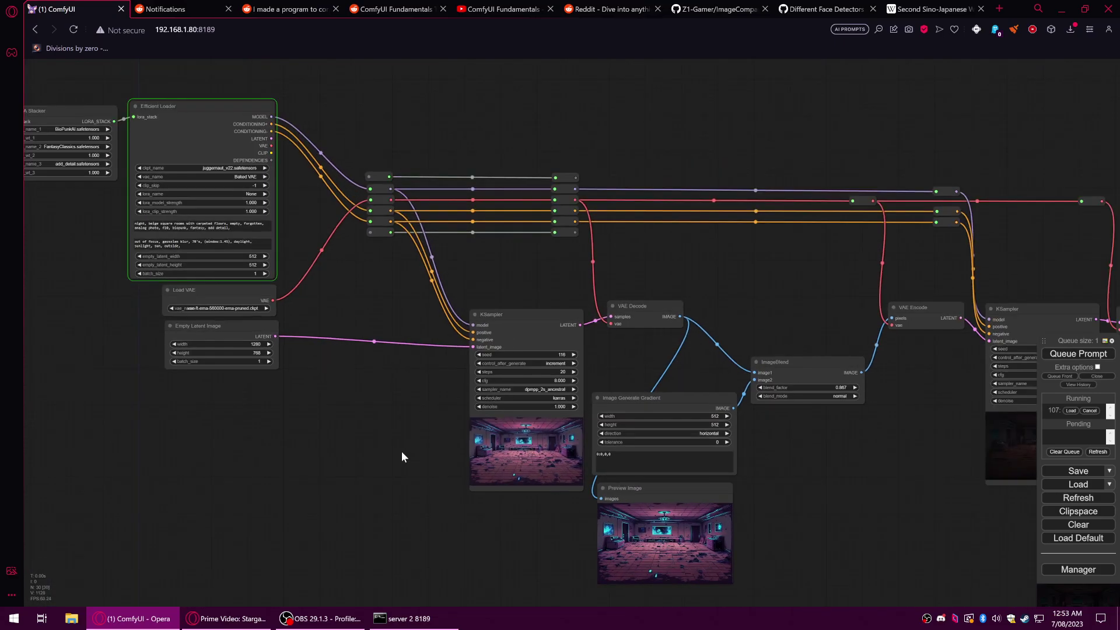
click(402, 620)
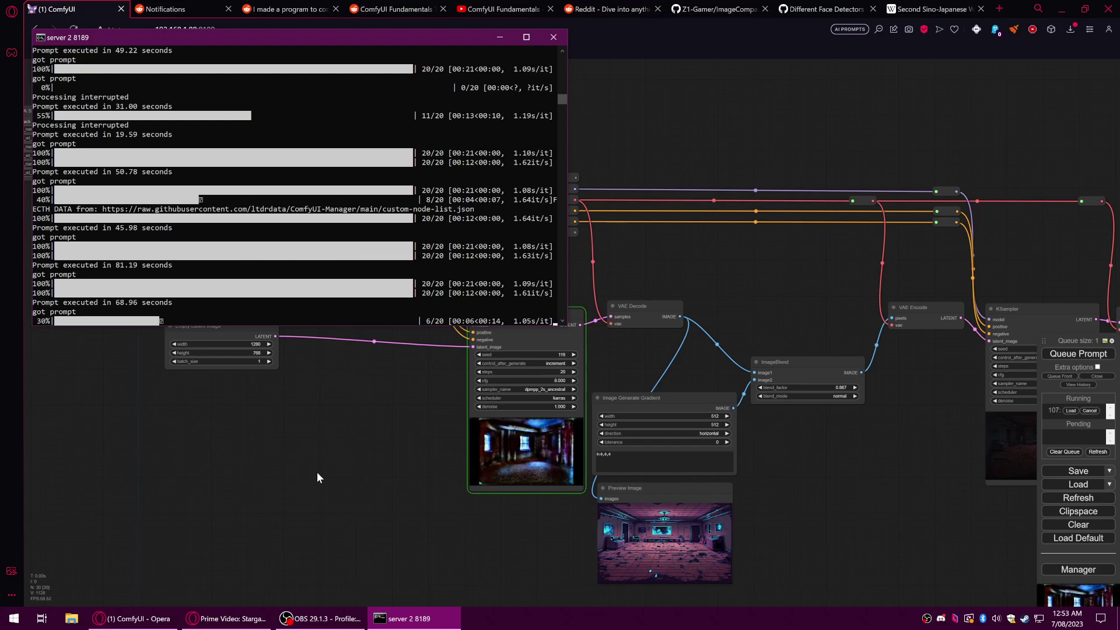
click(381, 432)
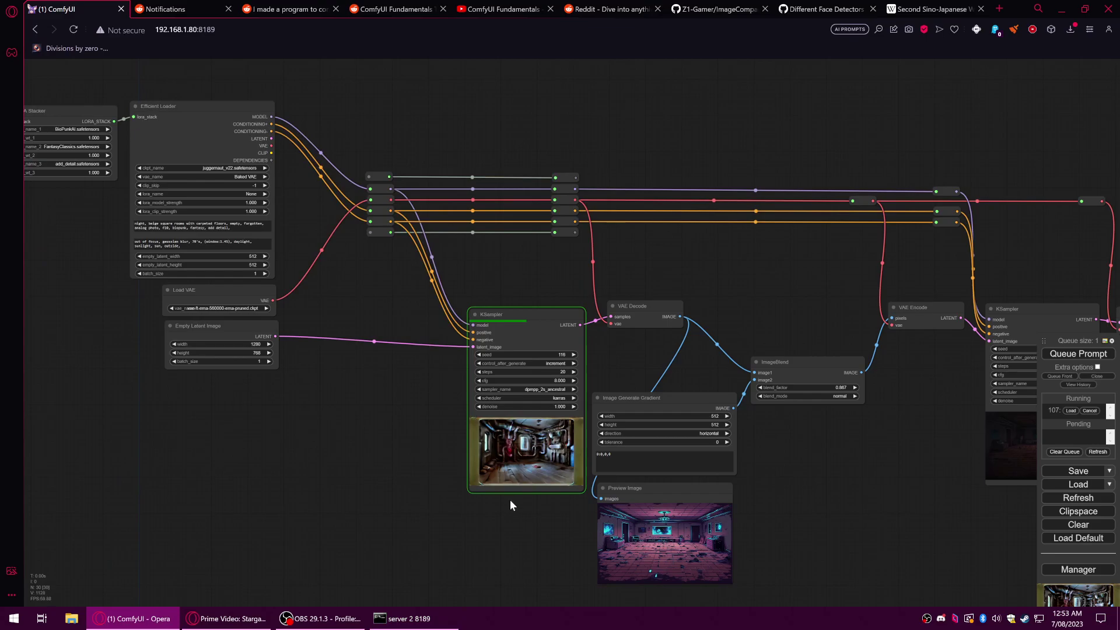
Inspect the first KSampler's live preview and the decoded picture in the Preview Image node below the gradient node.
scroll(510, 499, up, 10)
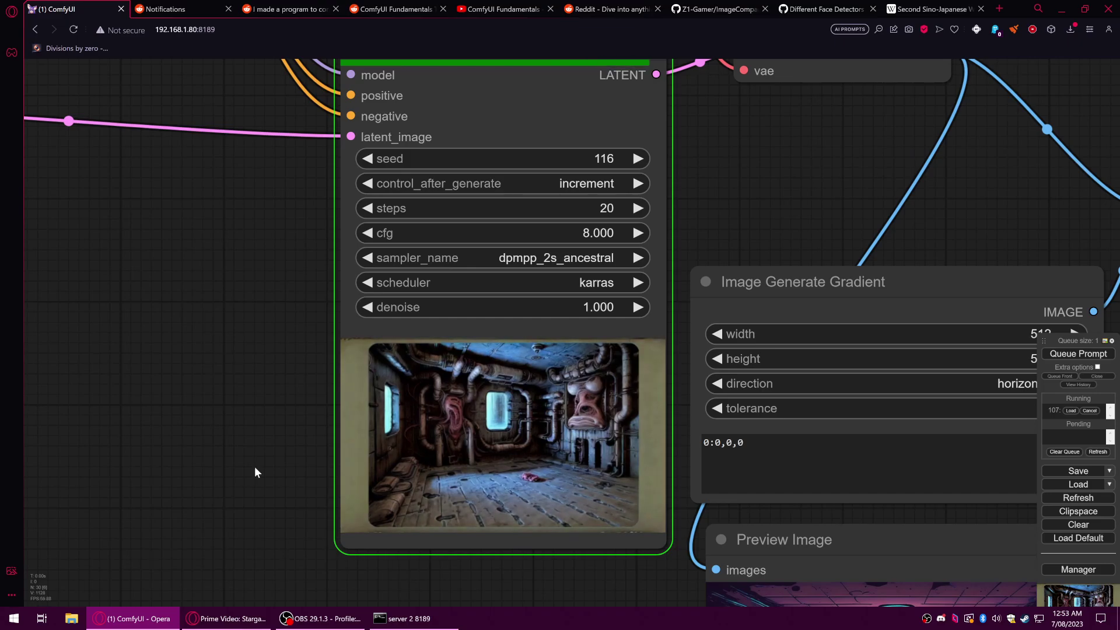
scroll(258, 463, down, 1)
scroll(286, 477, down, 4)
drag(456, 573, 262, 388)
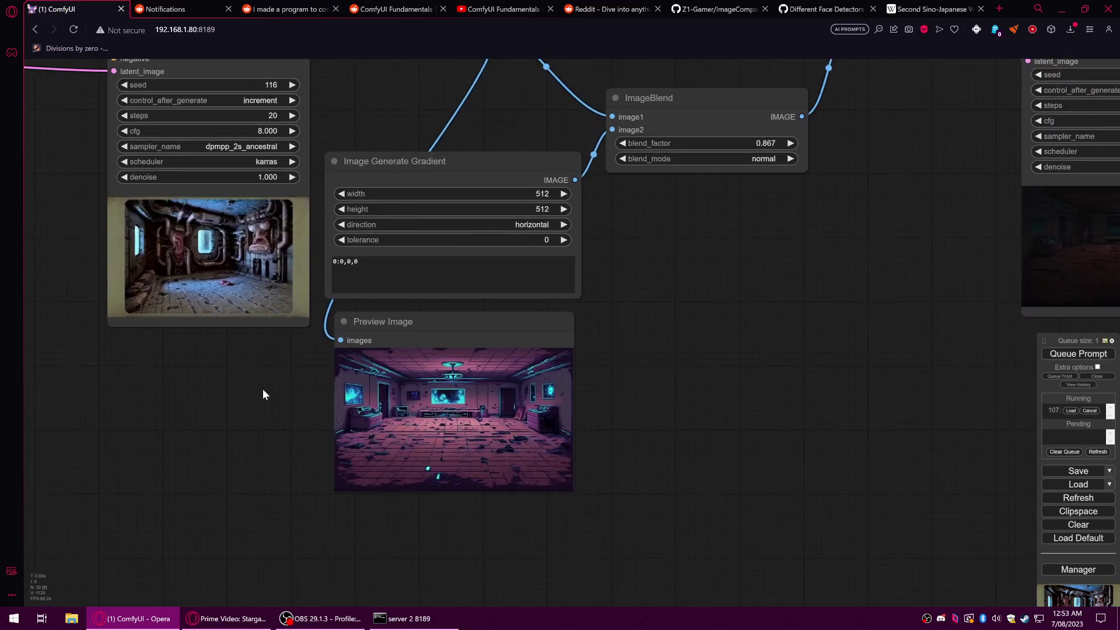
scroll(450, 441, up, 8)
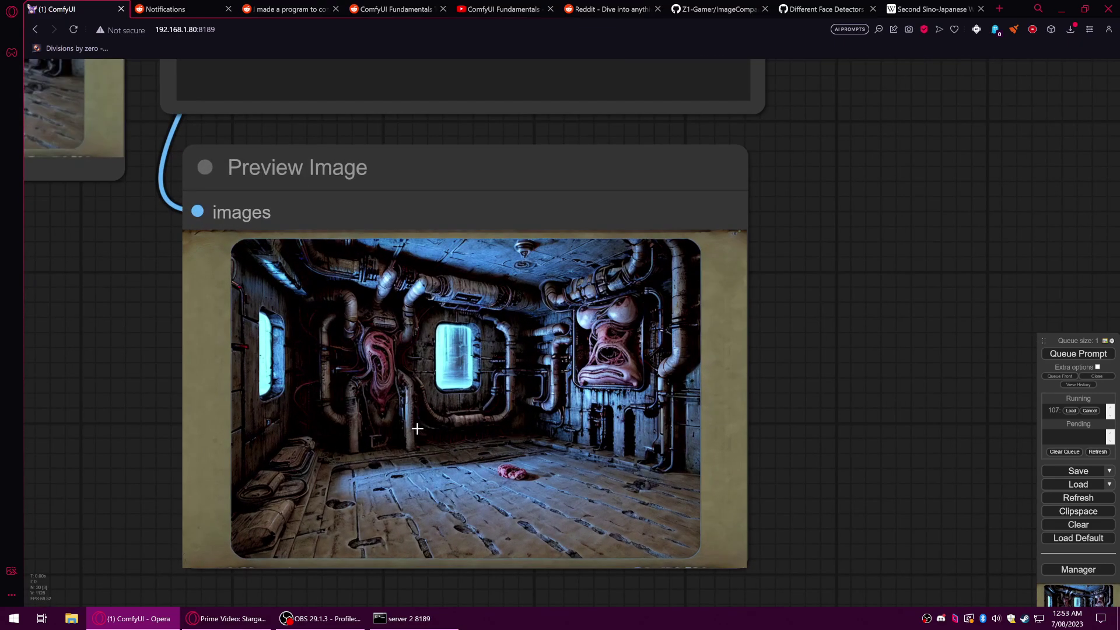
scroll(489, 441, up, 5)
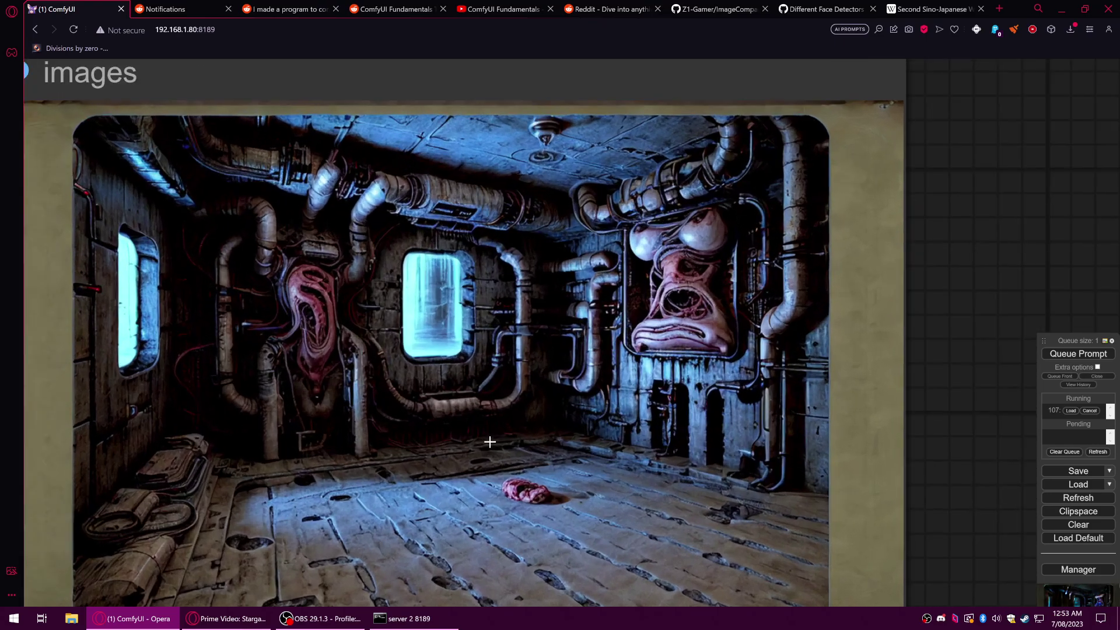
scroll(490, 437, down, 3)
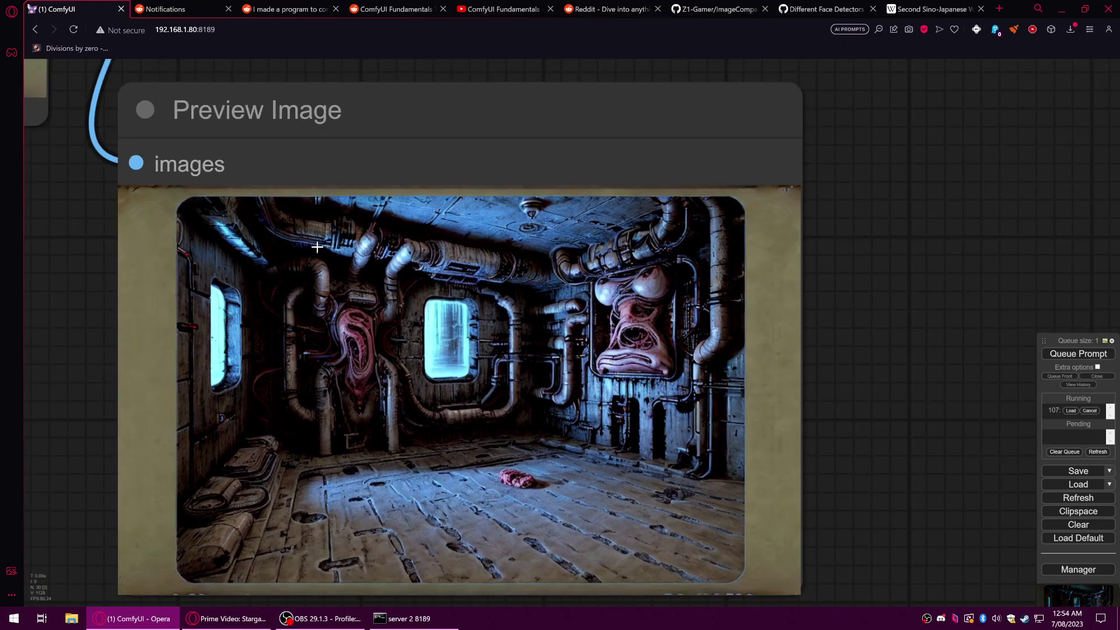
scroll(205, 409, down, 3)
Follow the run to the second KSampler and examine its live preview of the darkened image up close.
drag(85, 334, 464, 508)
scroll(456, 485, down, 2)
drag(300, 511, 216, 502)
drag(787, 436, 519, 455)
scroll(583, 456, down, 9)
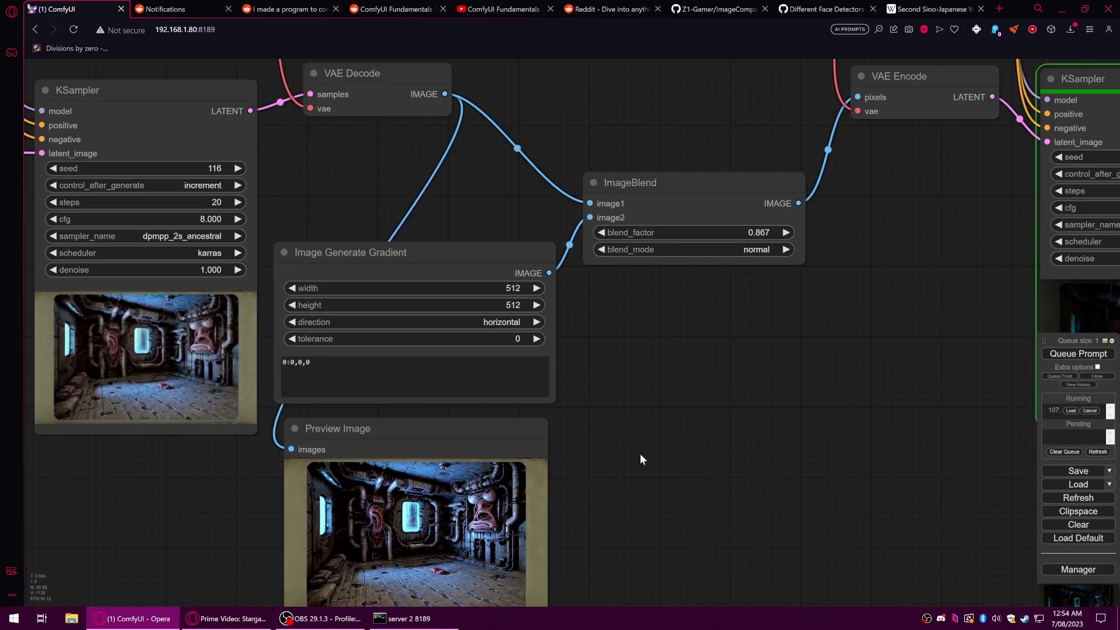
drag(746, 460, 650, 498)
drag(505, 469, 353, 445)
drag(744, 419, 542, 400)
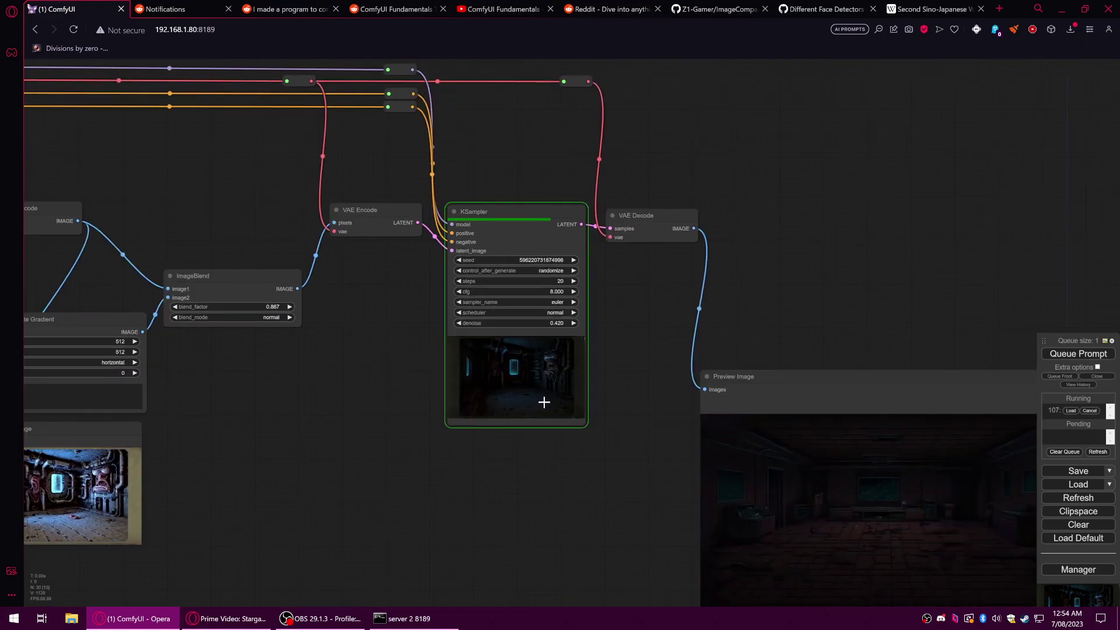
scroll(525, 379, up, 13)
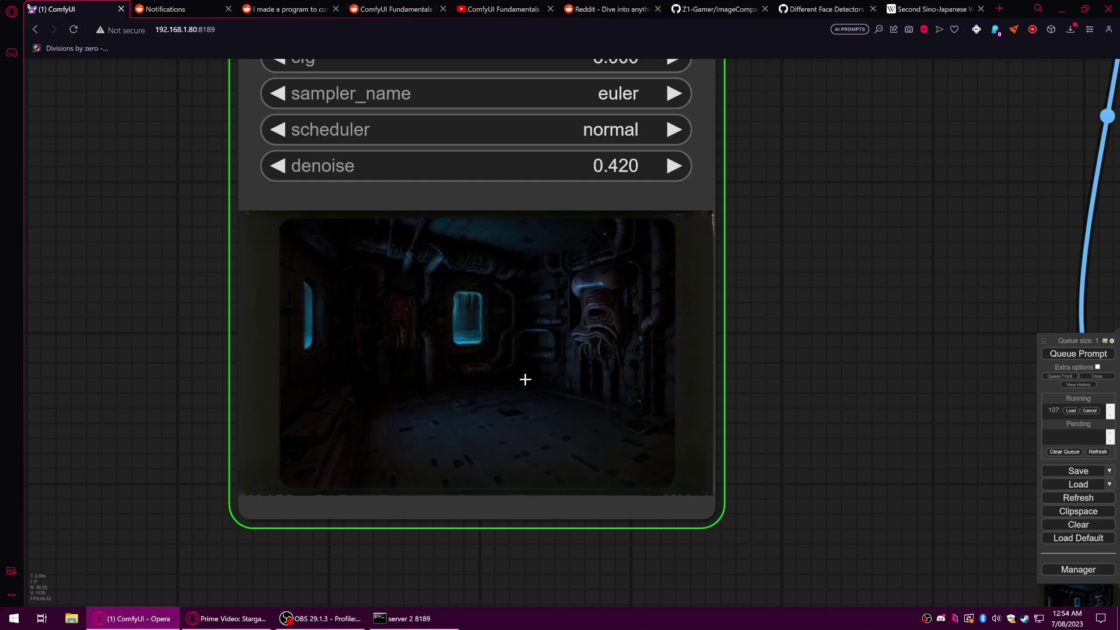
scroll(525, 380, down, 2)
scroll(528, 390, down, 6)
Move the ImageBlend and Image Generate Gradient nodes slightly upward, leaving a gap above the first Preview Image node.
drag(680, 566, 609, 392)
scroll(609, 392, down, 4)
drag(146, 335, 693, 485)
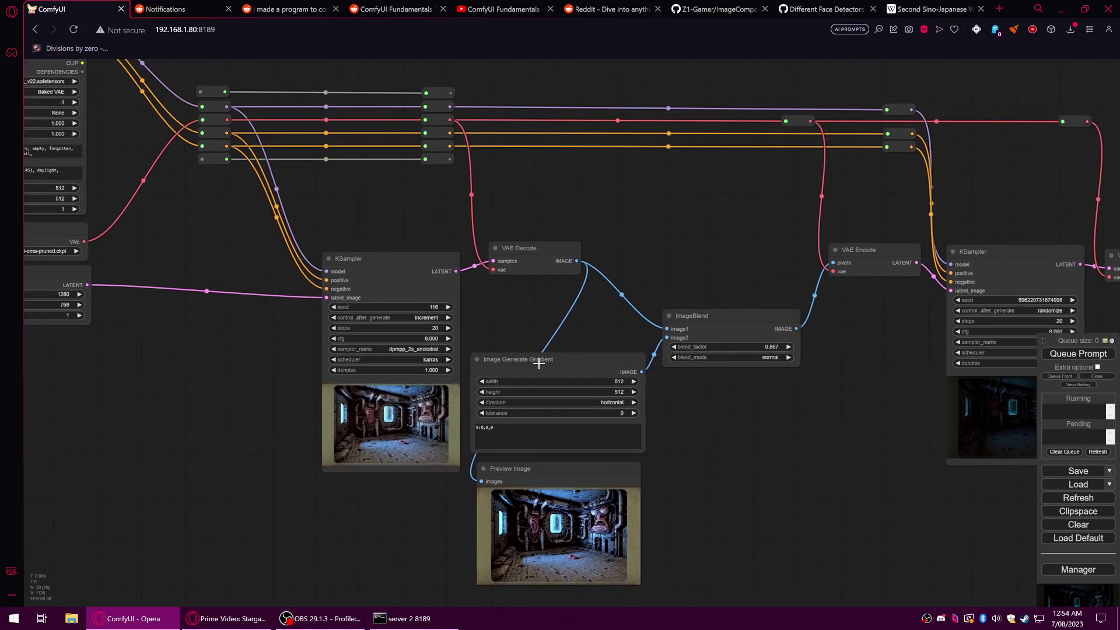
mouse_move(710, 311)
mouse_down()
mouse_move(703, 284)
mouse_move(714, 291)
mouse_up()
drag(631, 353, 624, 312)
drag(694, 401, 513, 407)
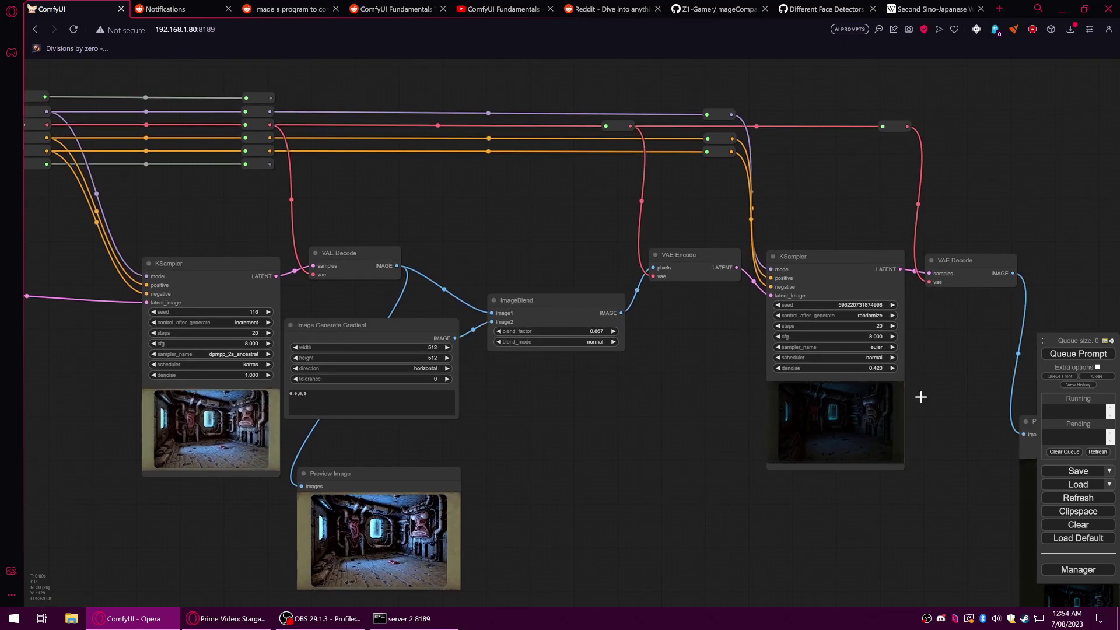
drag(470, 457, 668, 348)
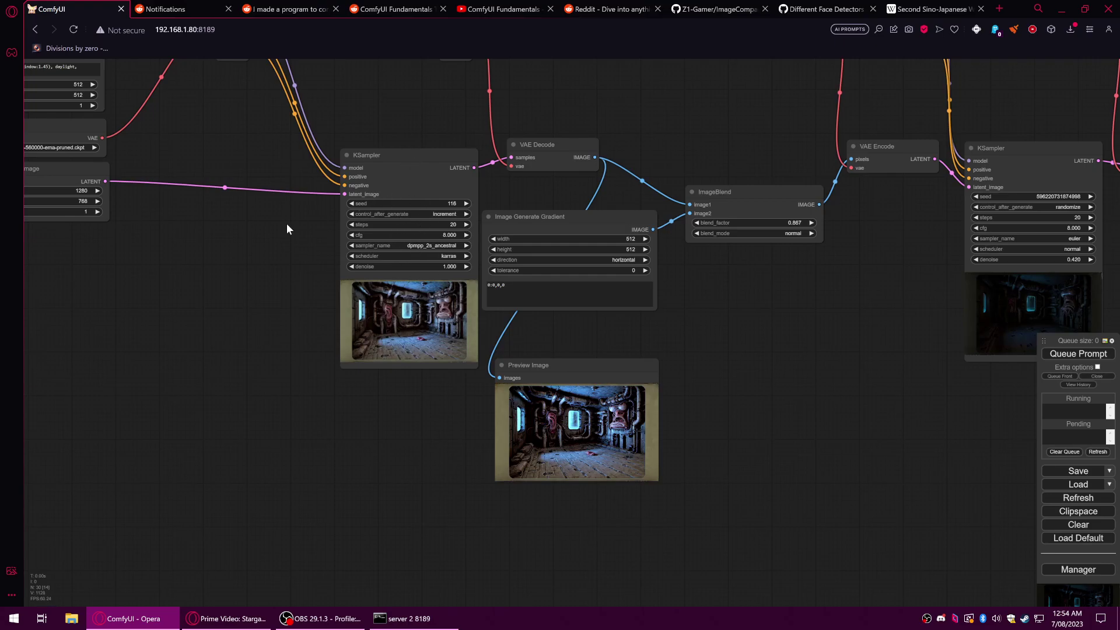
Move the first KSampler and its VAE Decode node to the left, lining up their tops.
drag(285, 227, 458, 366)
drag(449, 404, 216, 336)
drag(362, 237, 318, 213)
drag(505, 216, 452, 214)
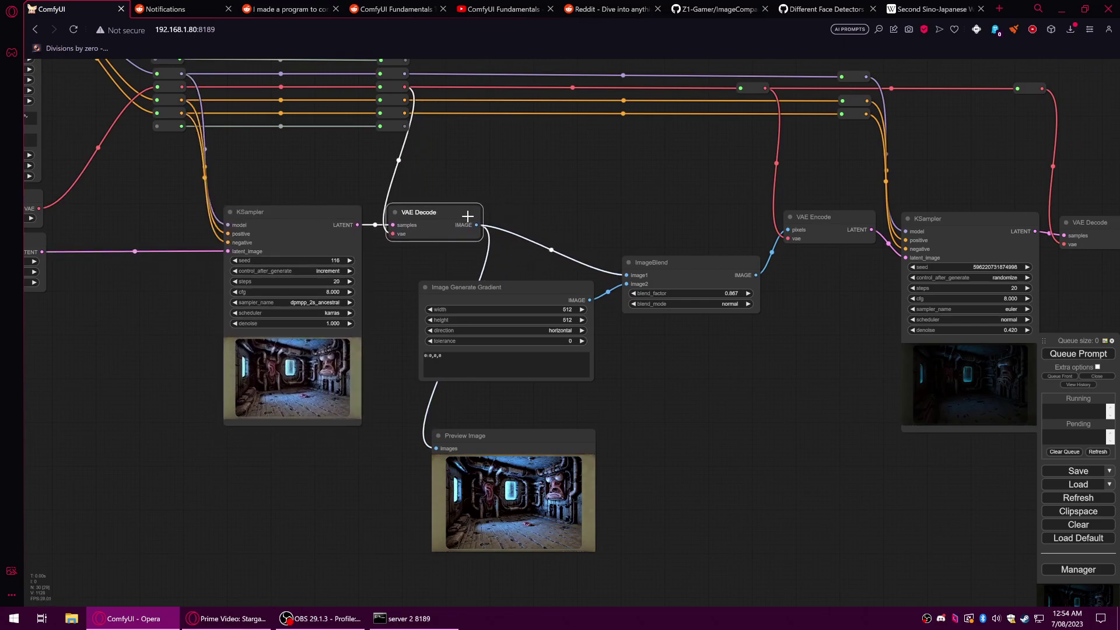
Move the ImageBlend and Image Generate Gradient nodes left, closer to the first VAE Decode node.
mouse_move(654, 262)
mouse_down()
mouse_move(630, 258)
mouse_move(641, 257)
mouse_up()
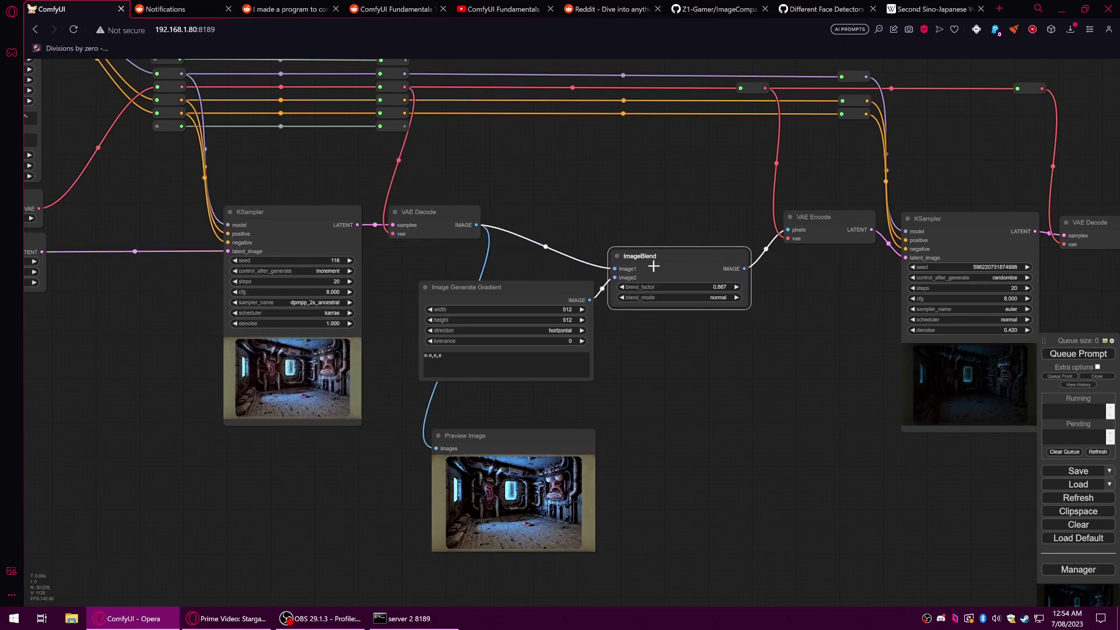
drag(578, 283, 526, 287)
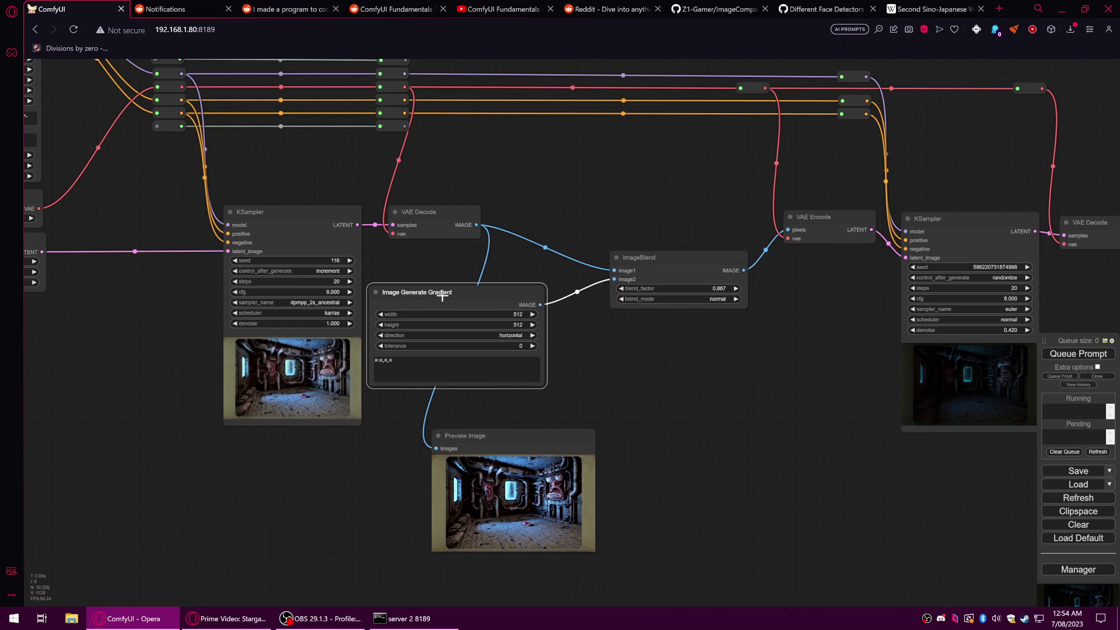
drag(455, 294, 475, 288)
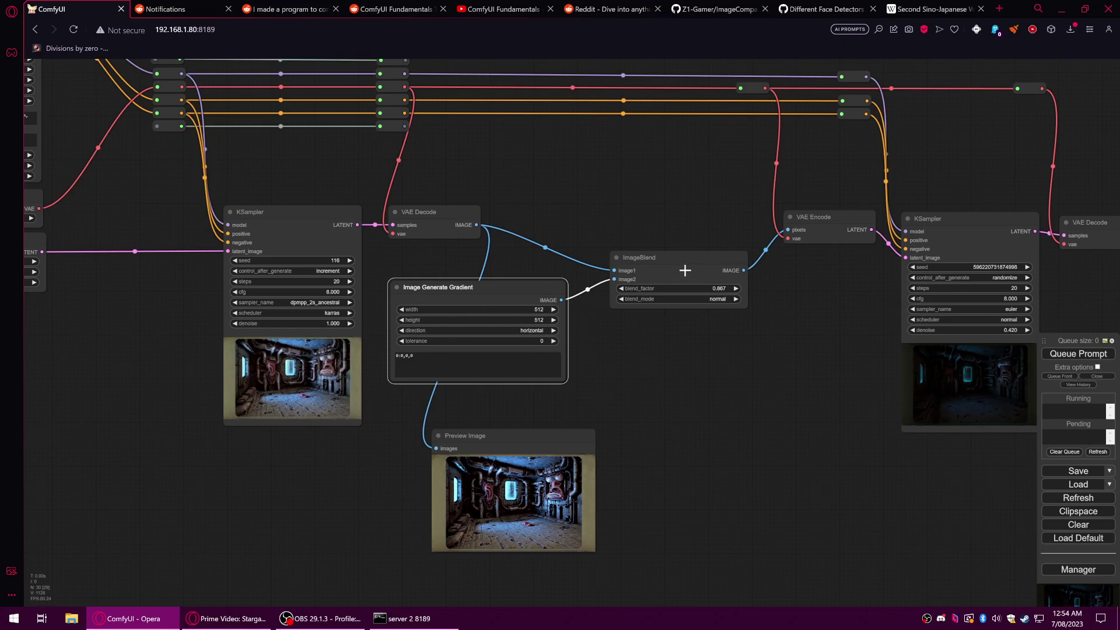
drag(673, 265, 644, 261)
Examine the darkened room picture in the final Preview Image node up close.
drag(862, 365, 722, 368)
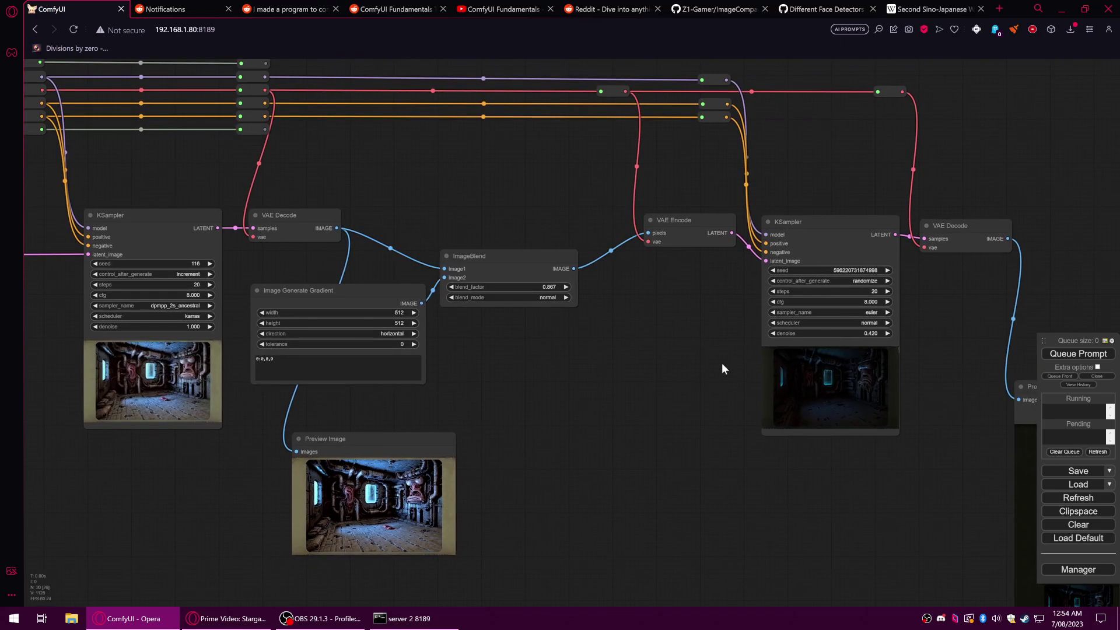
drag(844, 475, 688, 469)
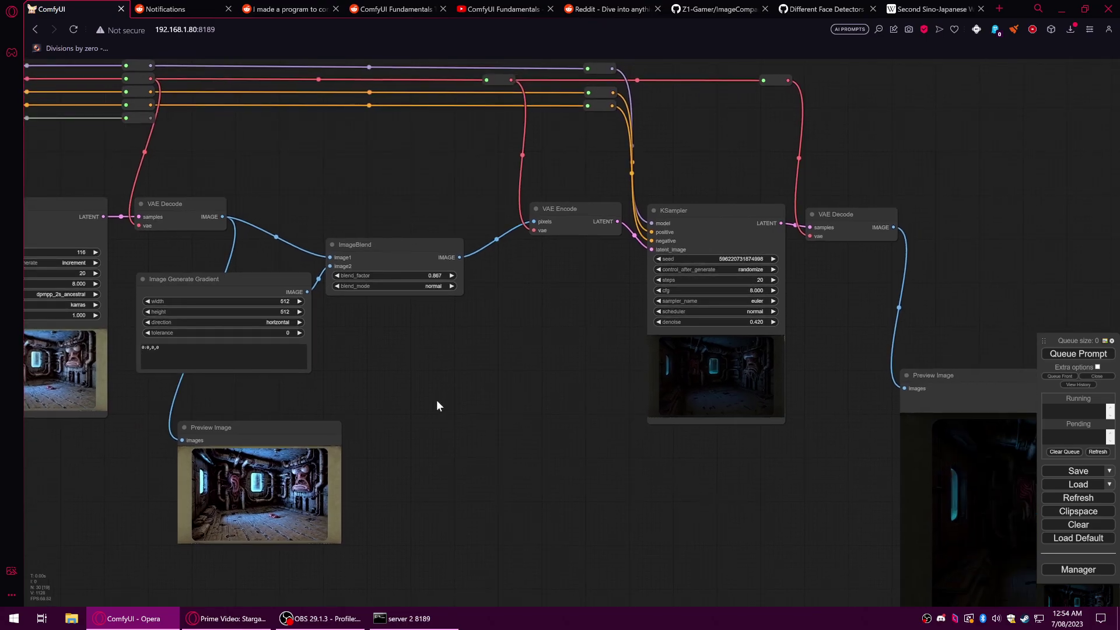
drag(620, 460, 438, 393)
drag(653, 473, 340, 375)
scroll(340, 375, up, 1)
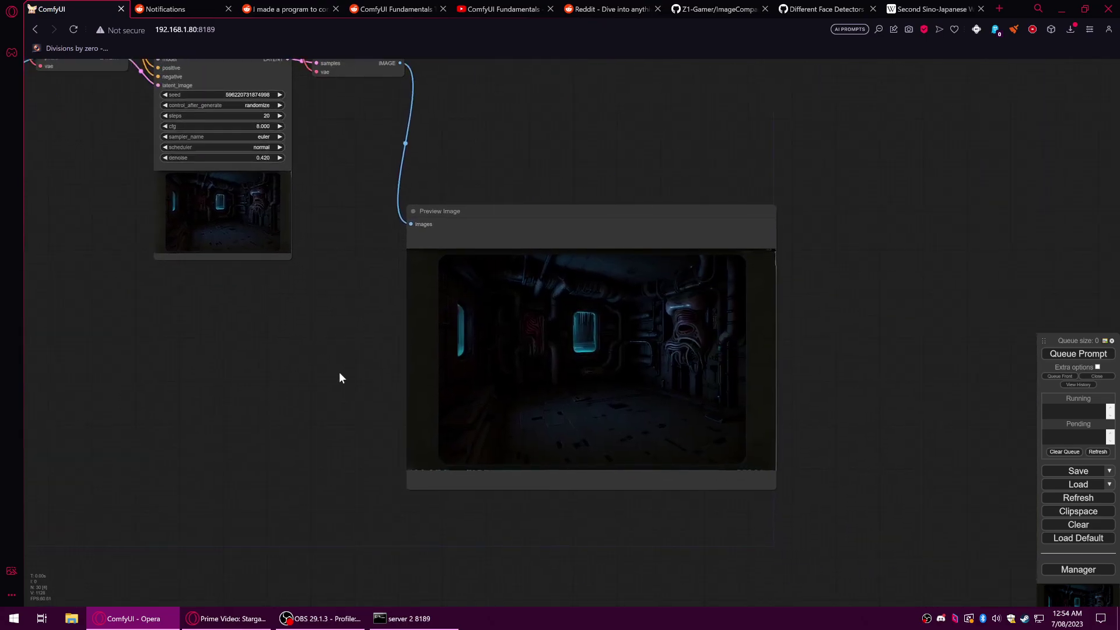
scroll(640, 335, up, 1)
scroll(606, 318, up, 3)
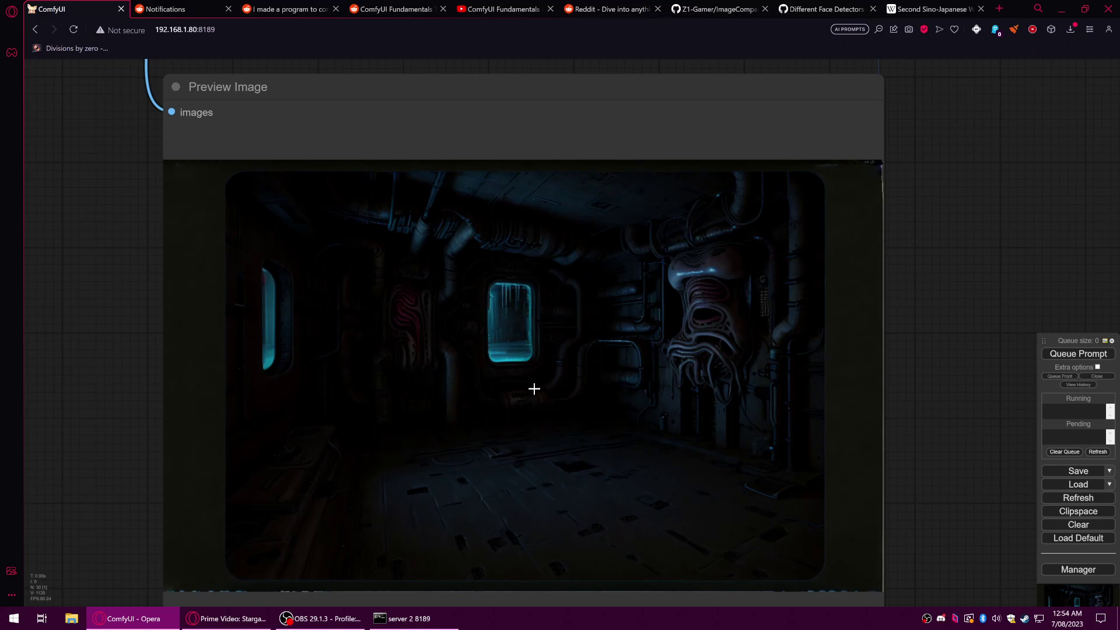
scroll(533, 389, up, 1)
scroll(533, 391, up, 1)
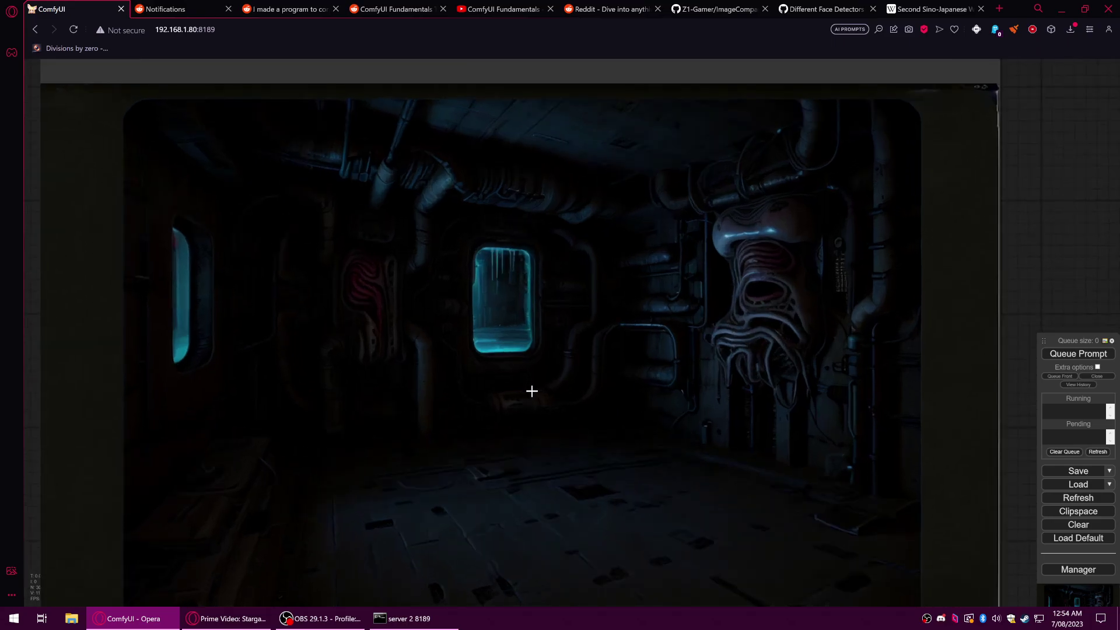
scroll(531, 391, down, 5)
scroll(454, 435, down, 8)
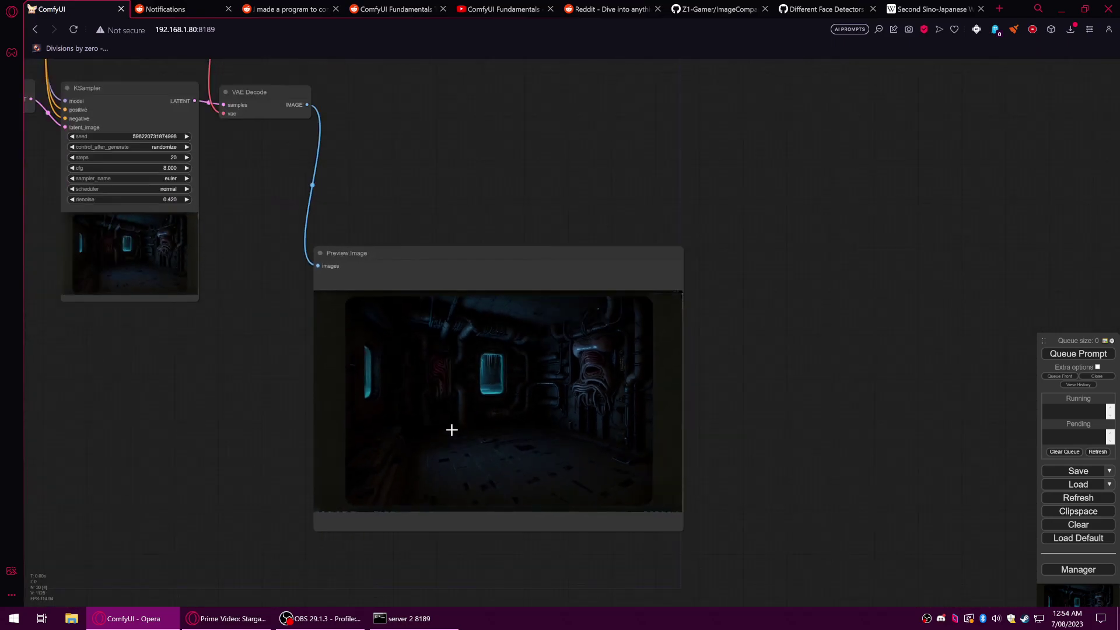
Inspect the unblended picture in the first Preview Image node up close to compare it with the final result.
drag(285, 444, 911, 422)
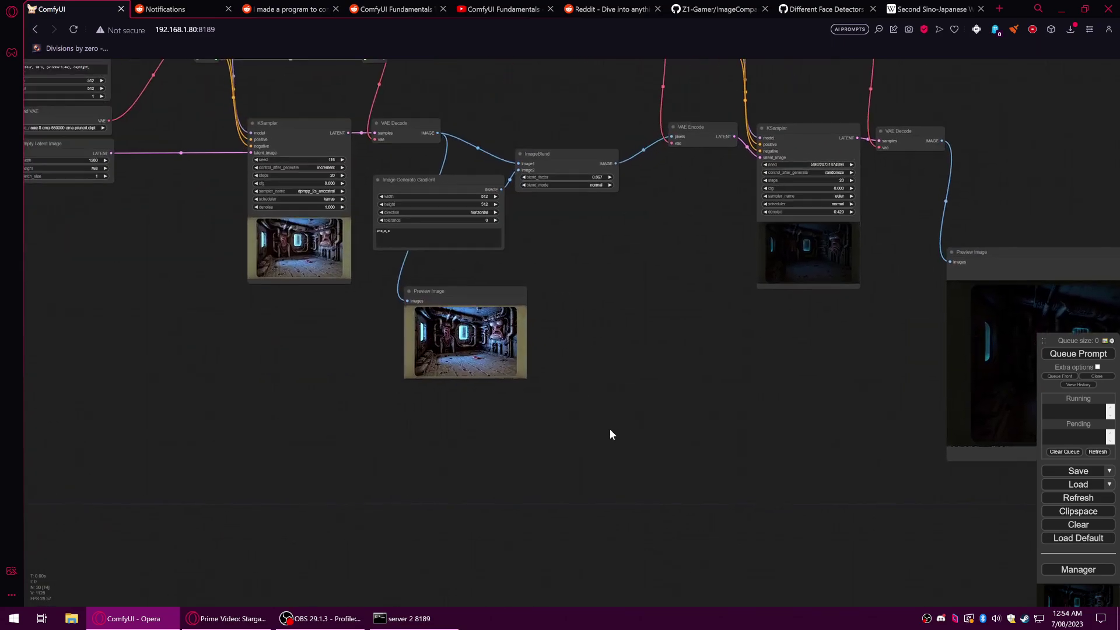
scroll(459, 344, up, 5)
scroll(543, 339, up, 8)
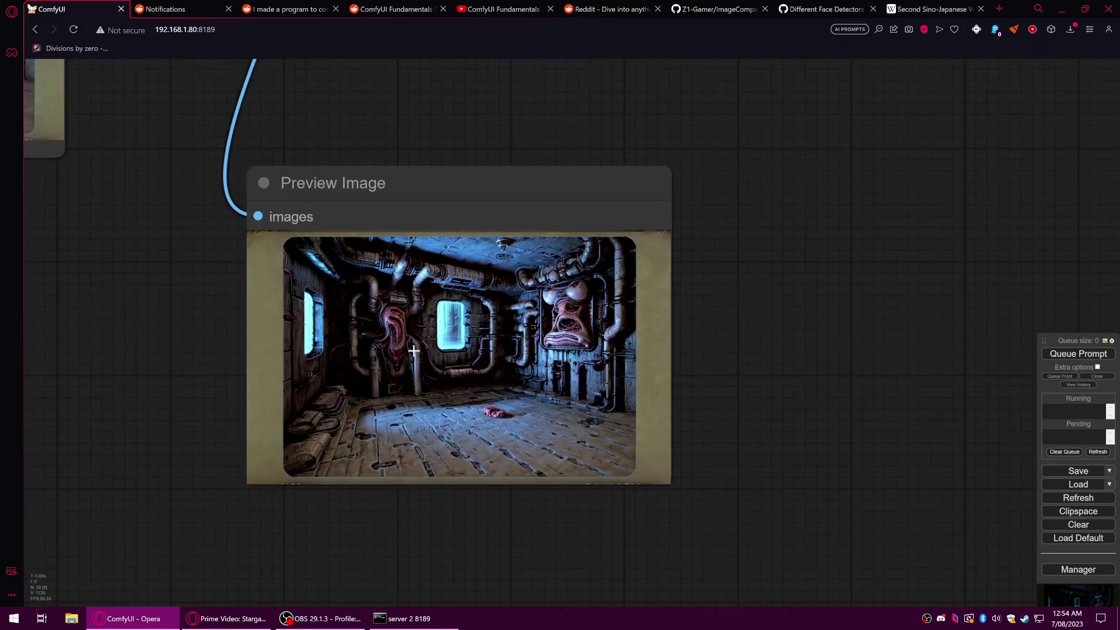
scroll(511, 331, down, 10)
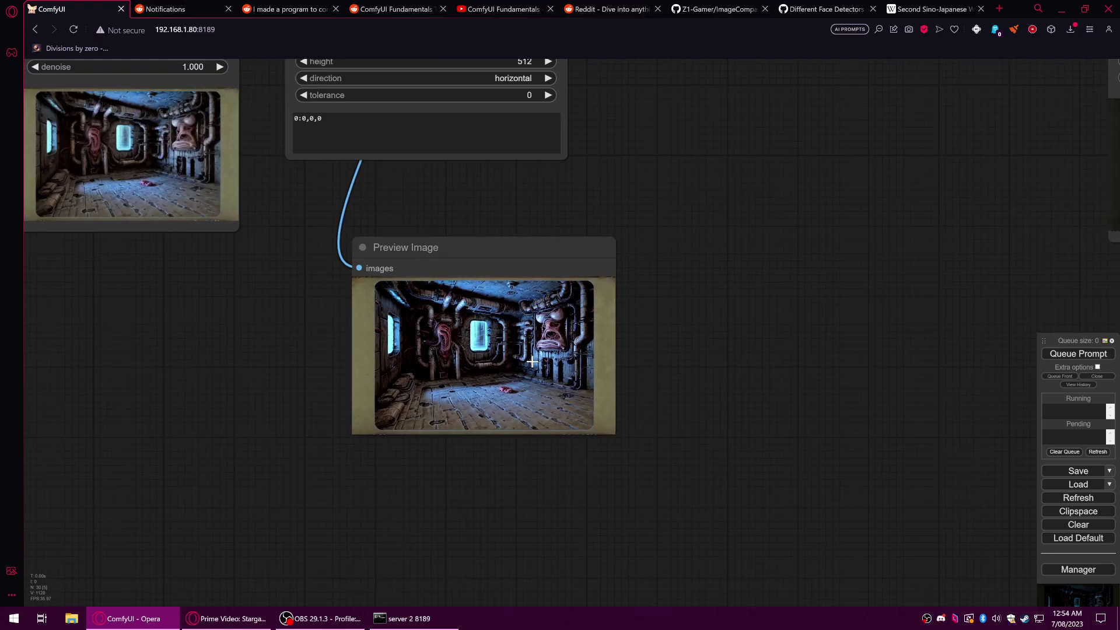
Return to the start of the workflow and bring the LoRA Stacker and Efficient Loader into view.
drag(655, 375, 747, 440)
drag(400, 429, 600, 480)
drag(335, 401, 658, 545)
scroll(565, 454, down, 2)
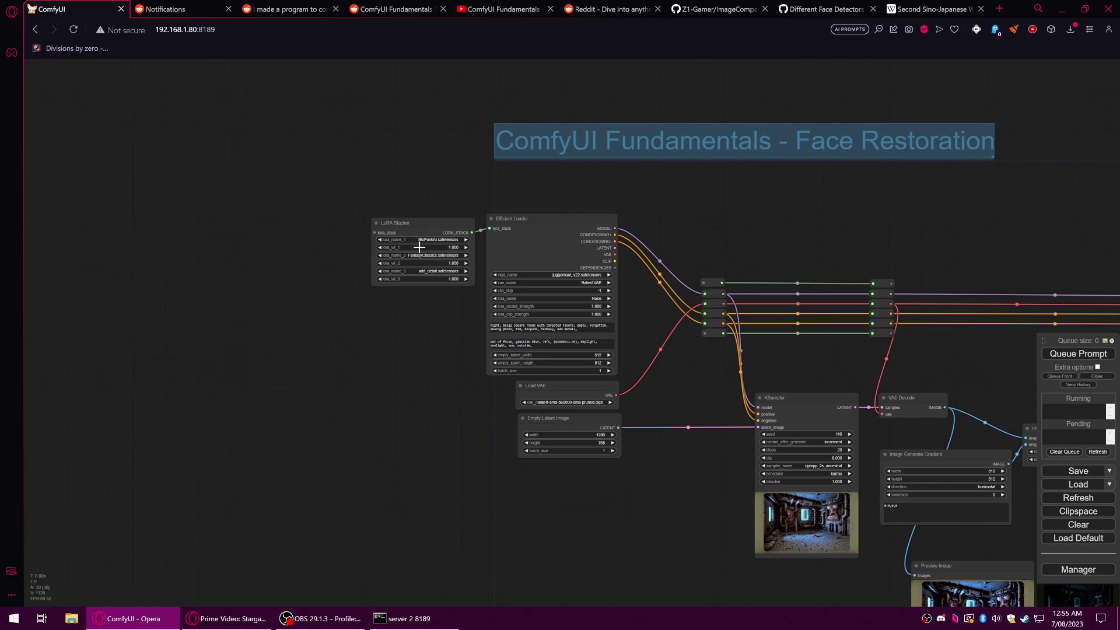